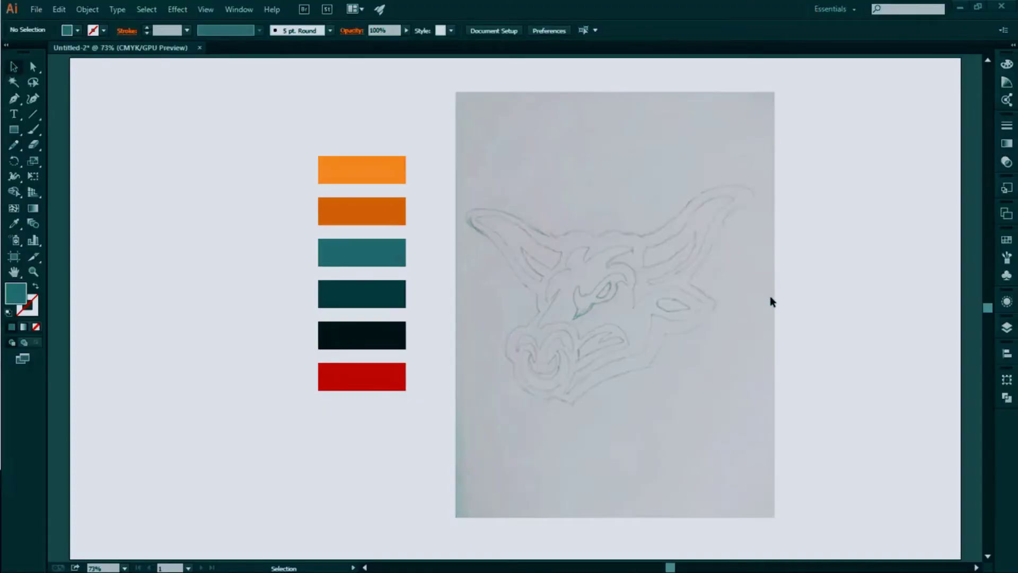
- Zoom to 200% on the bull sketch and pan to the lower jaw
click(770, 296)
click(734, 314)
drag(734, 313, 352, 239)
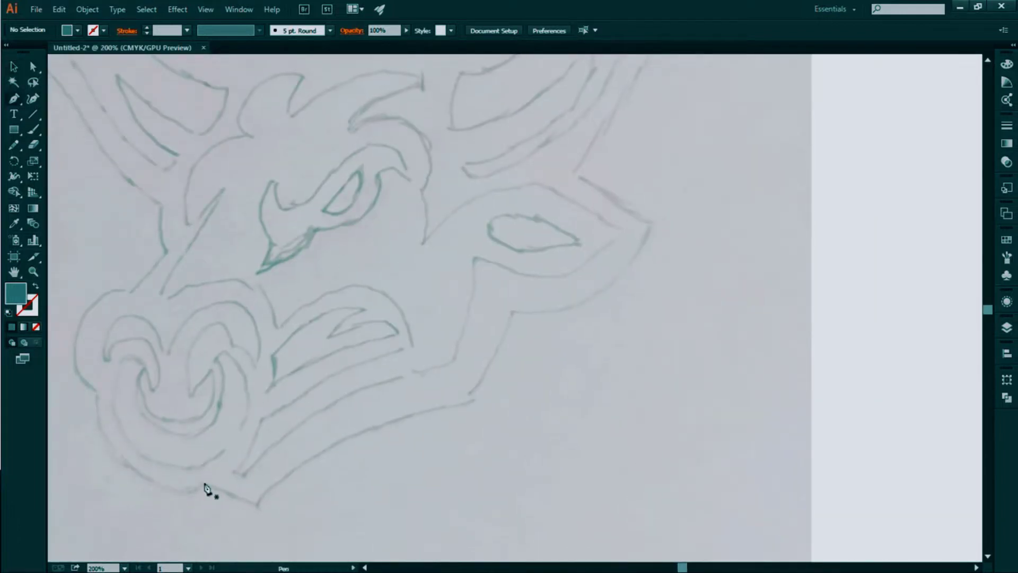
- Start the jaw outline with a corner anchor, no fill and a teal stroke
click(258, 504)
click(260, 504)
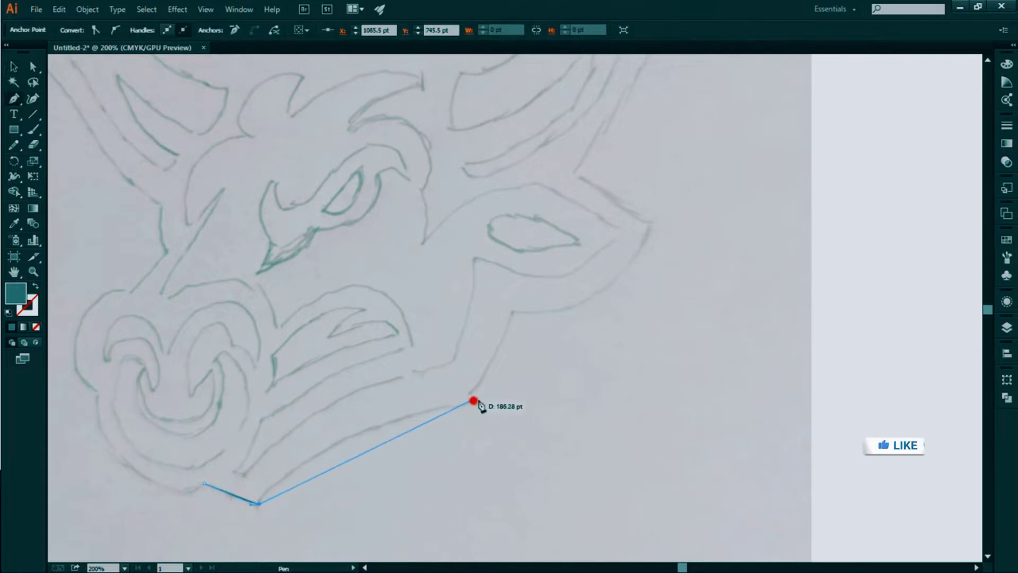
drag(480, 406, 591, 390)
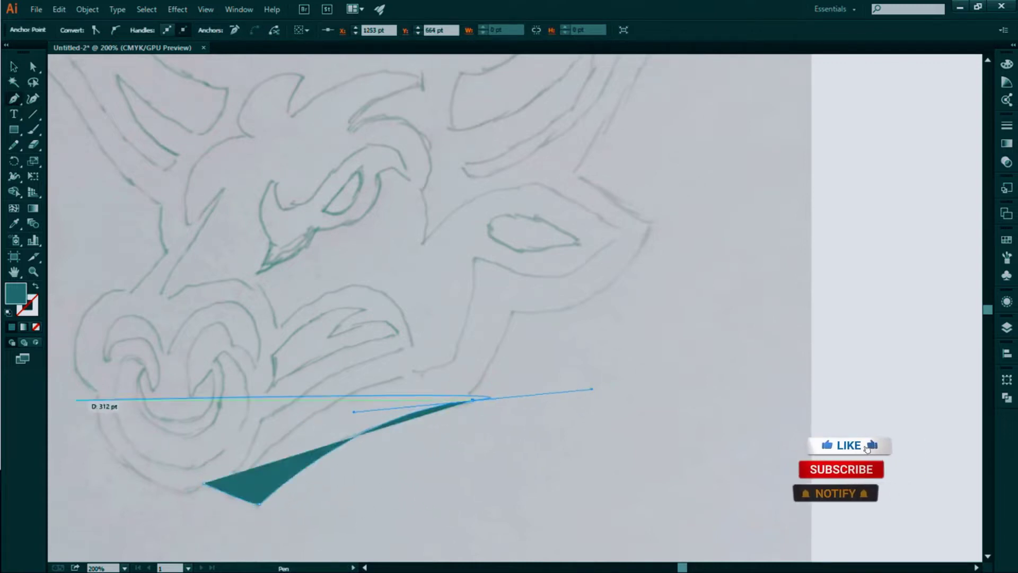
click(35, 286)
click(477, 400)
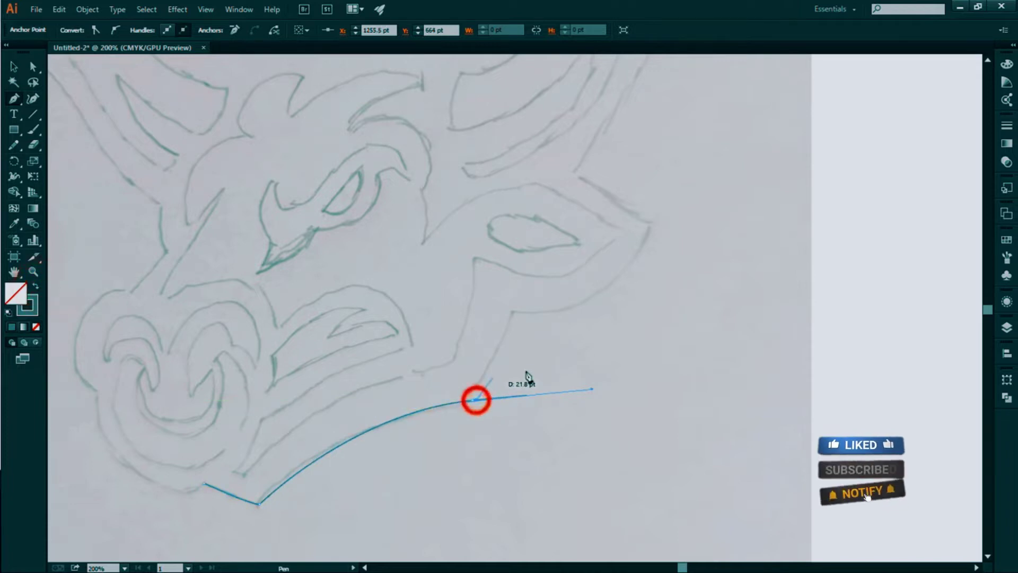
- Curve the path up the cheek and along the horn's underside
click(512, 312)
drag(594, 255, 506, 427)
drag(562, 395, 506, 344)
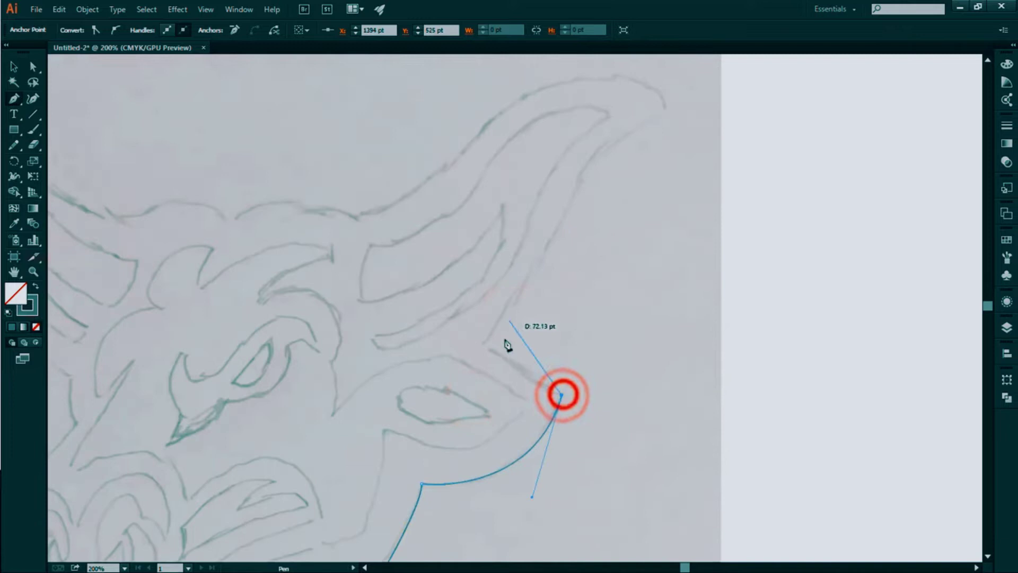
drag(534, 255, 492, 392)
mouse_move(530, 348)
mouse_down()
mouse_move(579, 235)
mouse_move(506, 223)
mouse_up()
- Redo the misplaced horn anchor and extend the outline over the horn toward the head top
key(ctrl+z)
drag(433, 279, 277, 383)
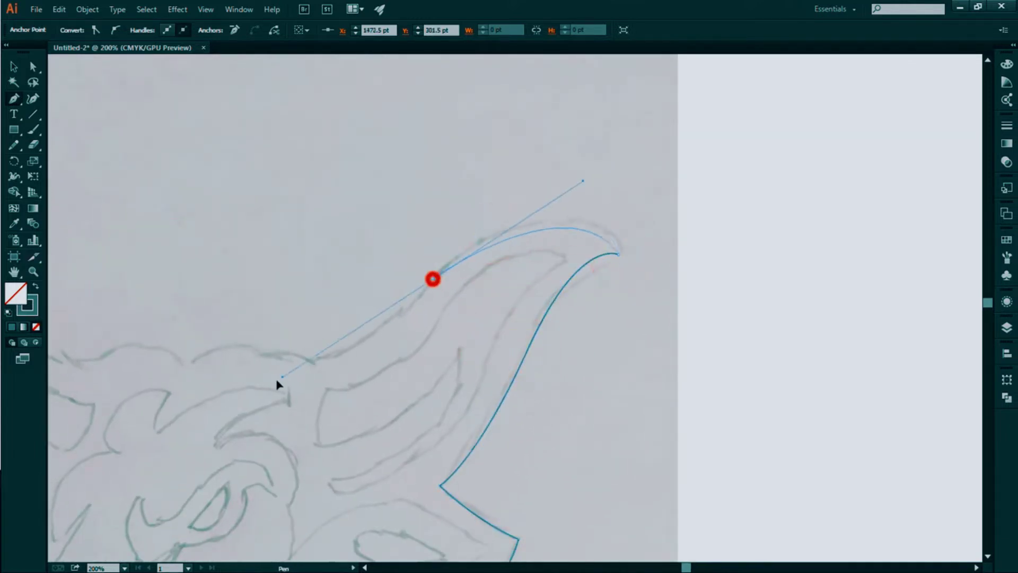
drag(449, 263, 413, 301)
drag(312, 363, 555, 370)
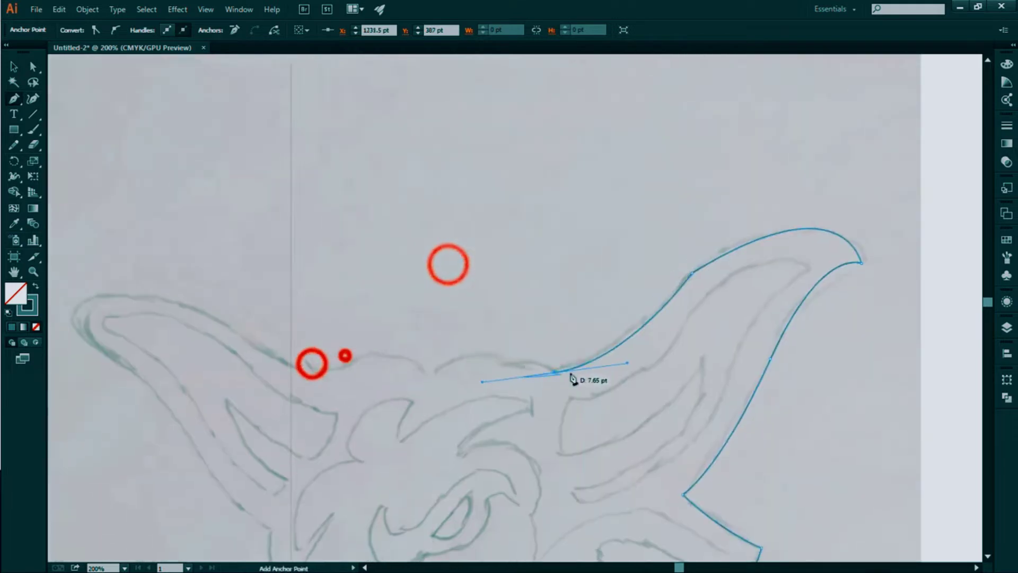
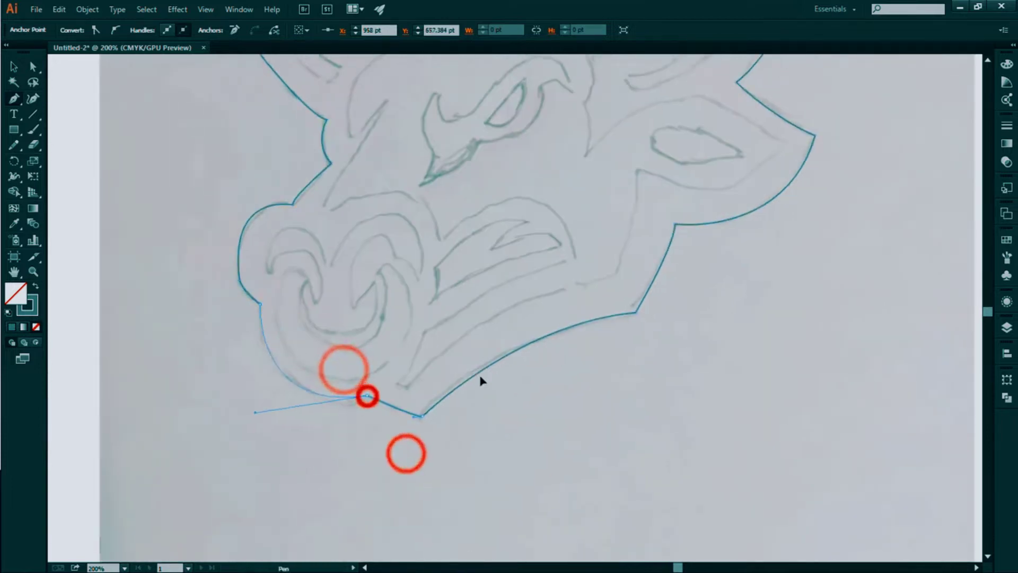
- Place the final curved anchor under the snout and reshape the right horn tip's curve
drag(367, 308, 367, 396)
scroll(209, 266, down, 3)
drag(602, 107, 784, 234)
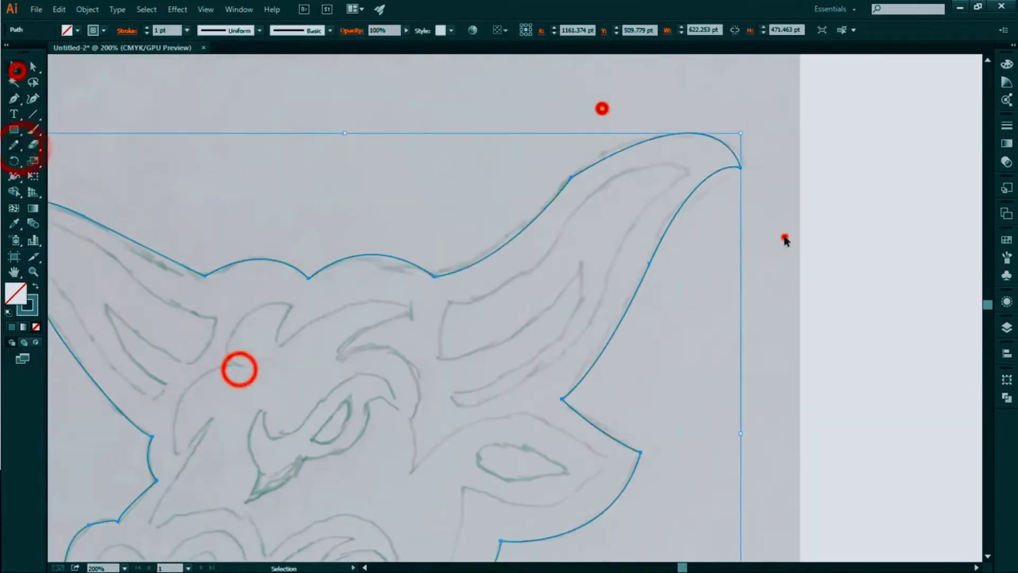
click(33, 66)
click(521, 155)
drag(414, 269, 518, 219)
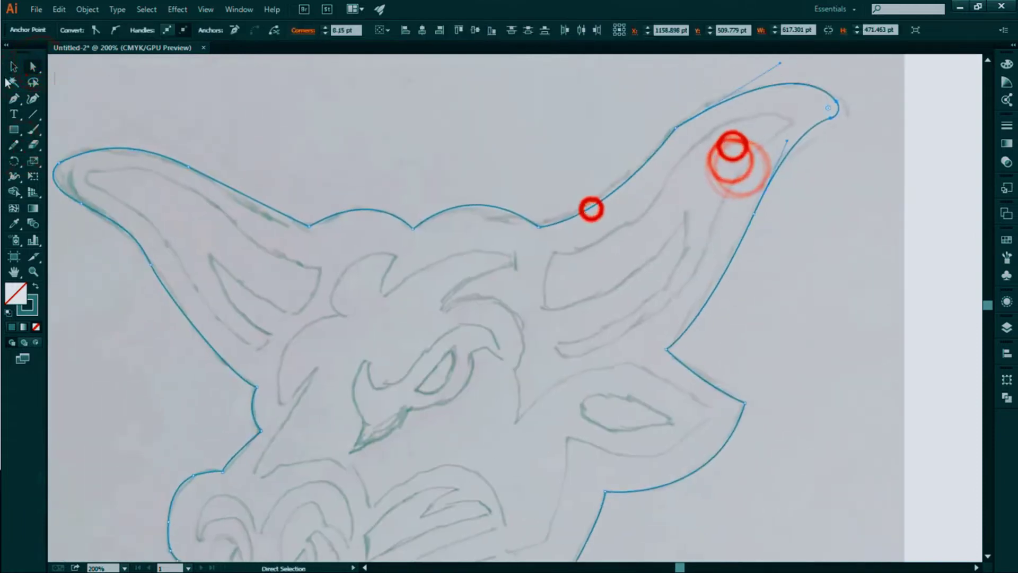
- Smooth the right horn's upper edge with the Pencil, then return to the Pen tool
key(n)
drag(676, 129, 673, 129)
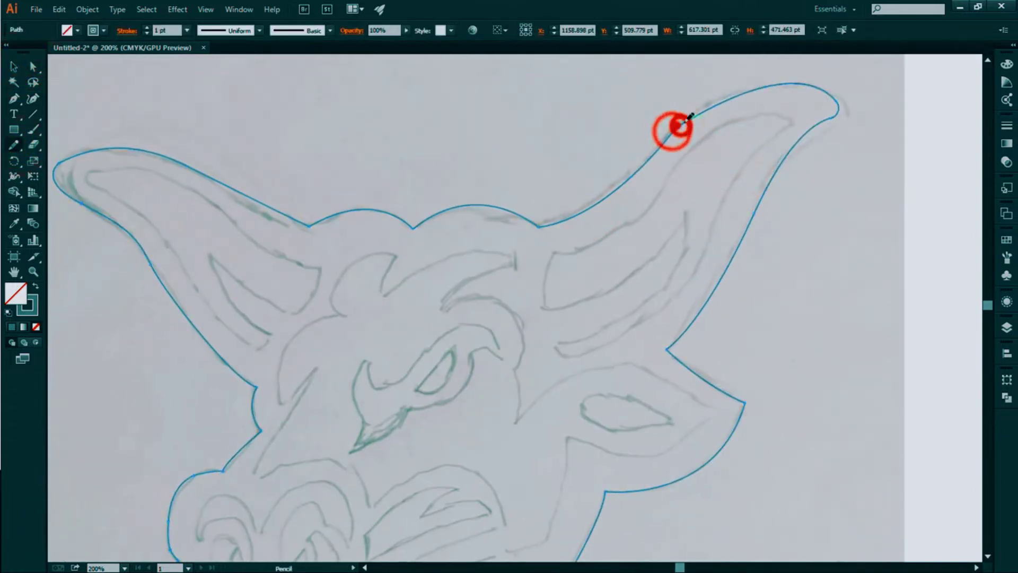
key(p)
drag(418, 119, 133, 233)
- Trace the right horn's inner stripe from its base up to the tip and back
drag(718, 284, 876, 238)
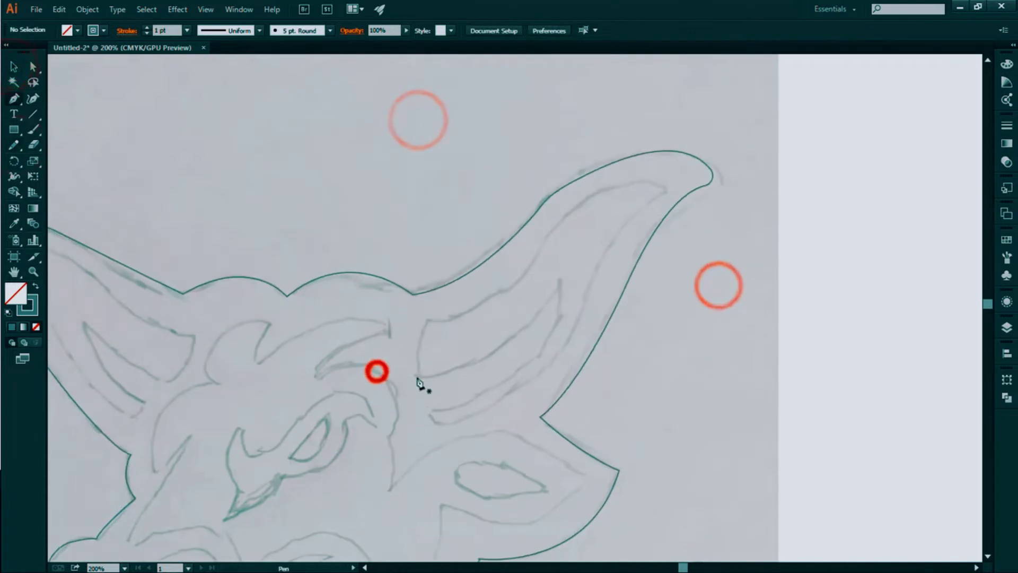
click(418, 377)
click(429, 316)
drag(539, 255, 631, 168)
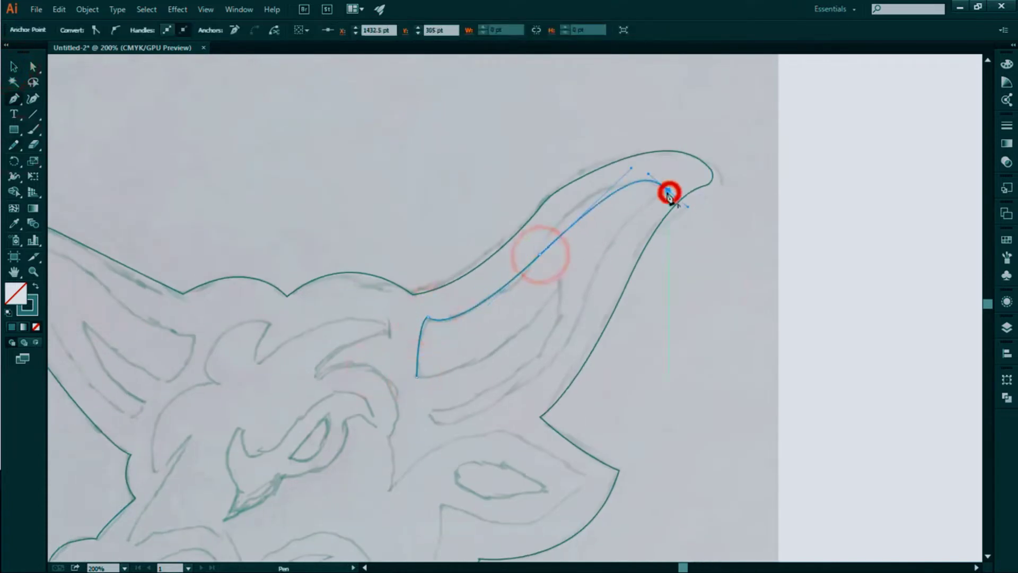
drag(589, 331, 586, 340)
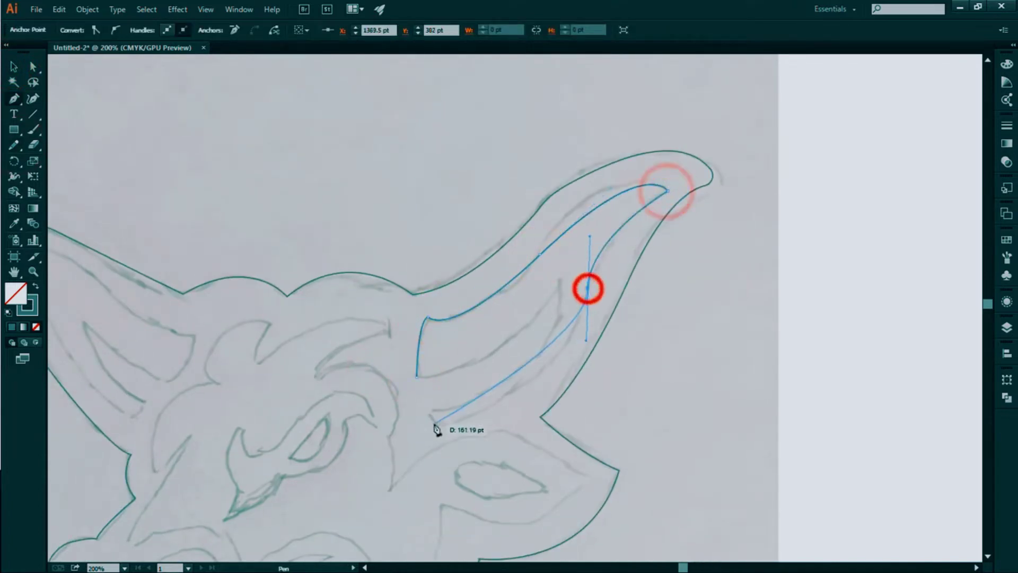
drag(559, 278, 577, 164)
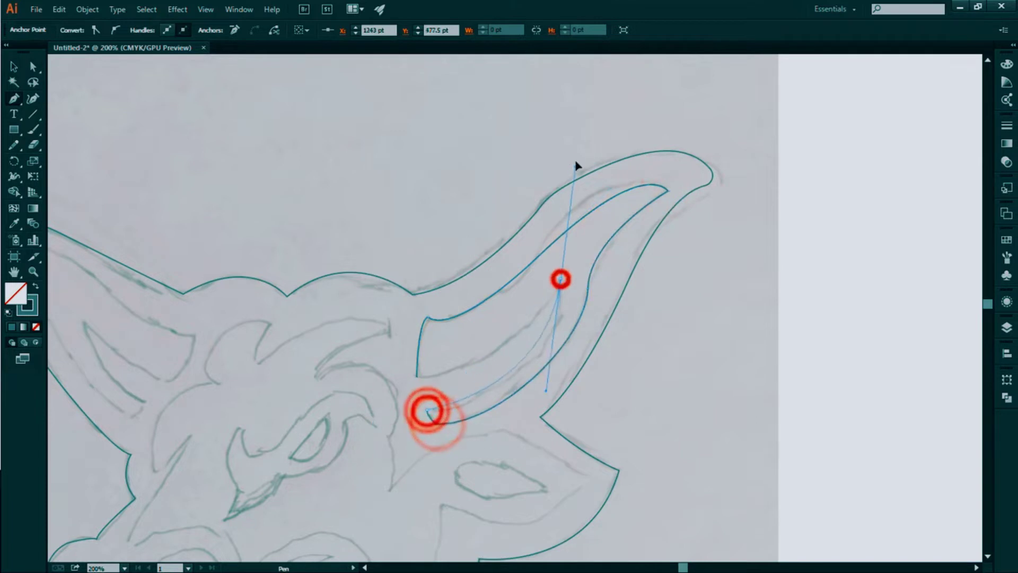
drag(416, 377, 335, 390)
- Undo the badly placed stripe segments and retrace its tip and lower edge
key(ctrl+z)
key(ctrl+z)
key(ctrl+z)
click(667, 191)
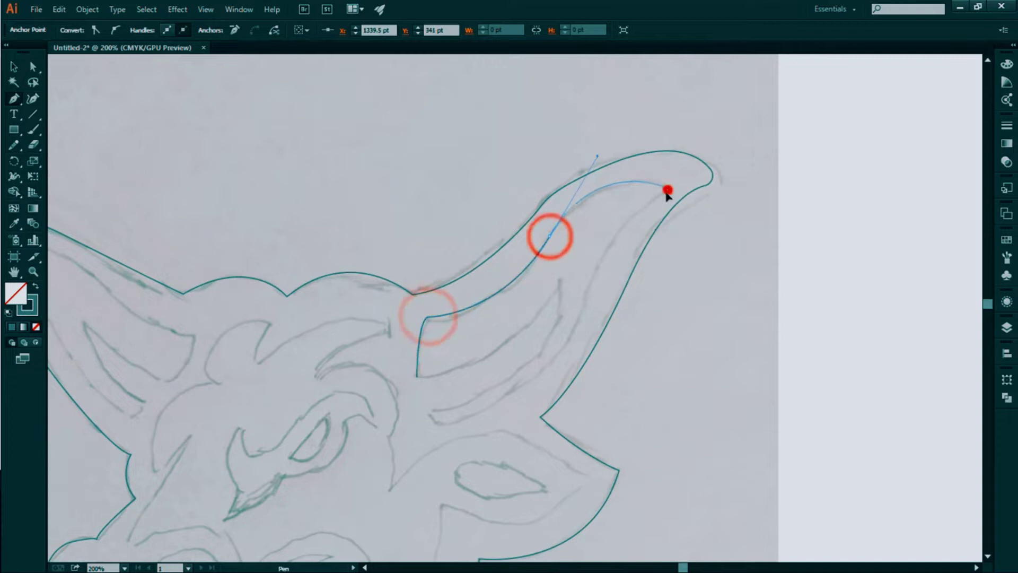
drag(585, 302, 576, 371)
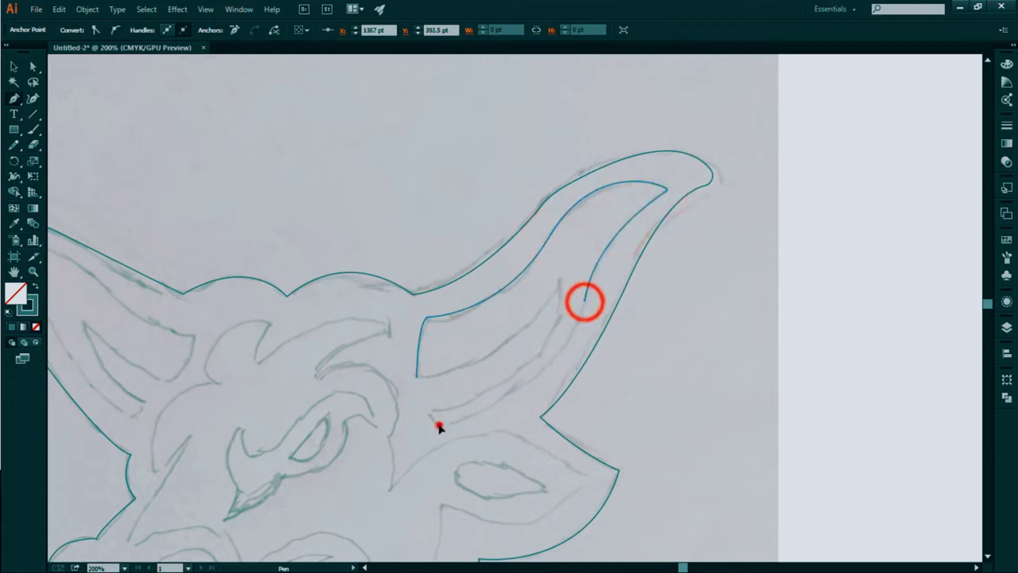
drag(559, 280, 564, 171)
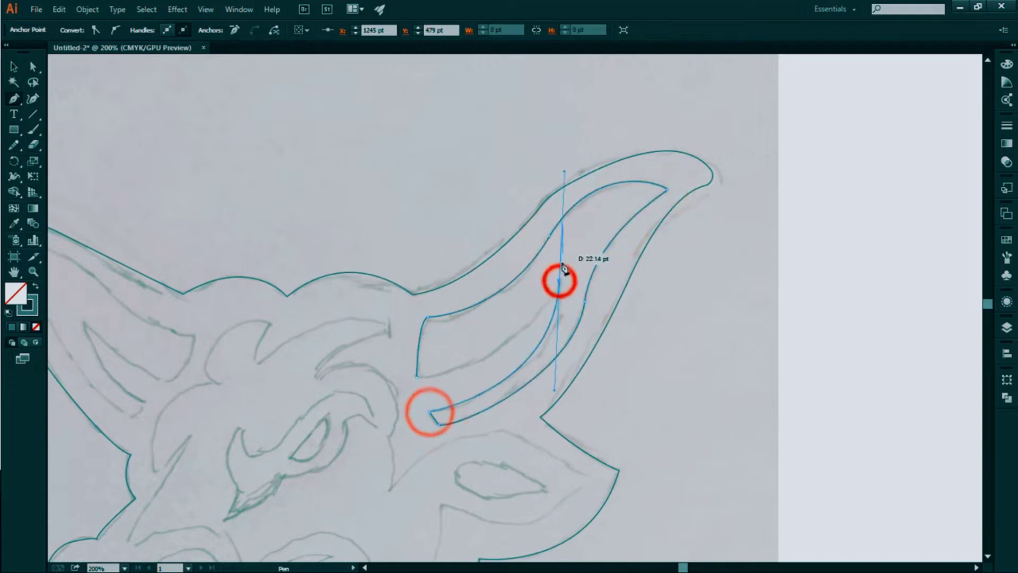
- Begin the left horn's stripe at its base, curving toward the tip
scroll(357, 378, left, 10)
click(446, 416)
mouse_move(279, 253)
mouse_down()
mouse_move(312, 243)
mouse_move(429, 294)
mouse_move(277, 254)
mouse_up()
- Curve the left stripe's top edge from the tip and zoom in on the left horn
click(276, 254)
click(277, 253)
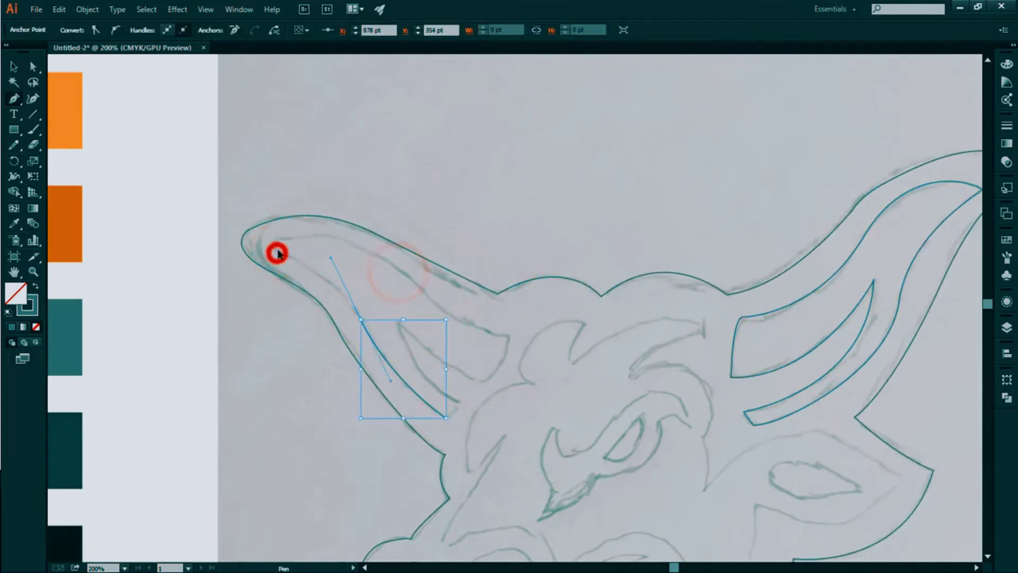
drag(453, 285, 427, 295)
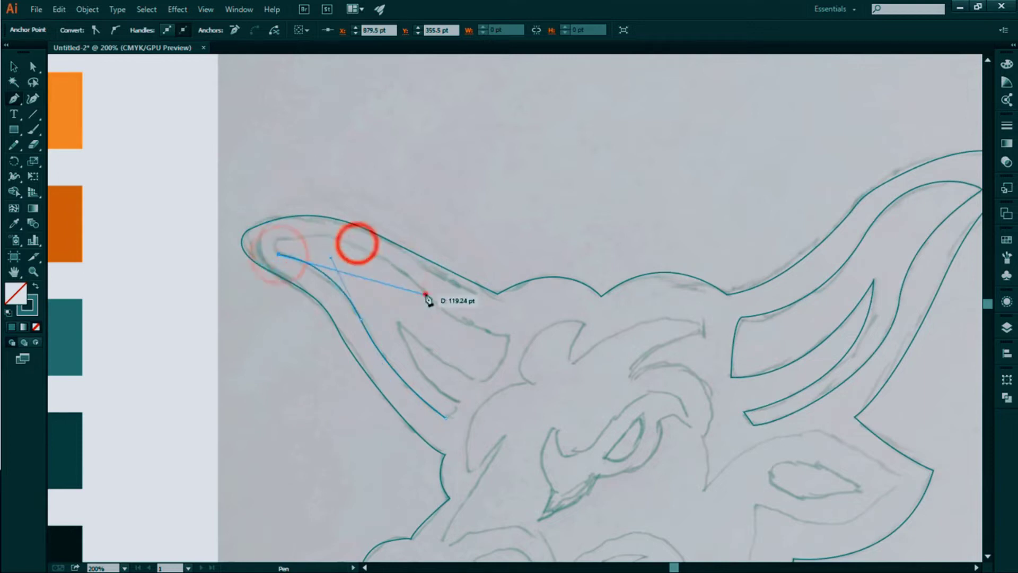
key(ctrl+equal)
drag(588, 253, 666, 240)
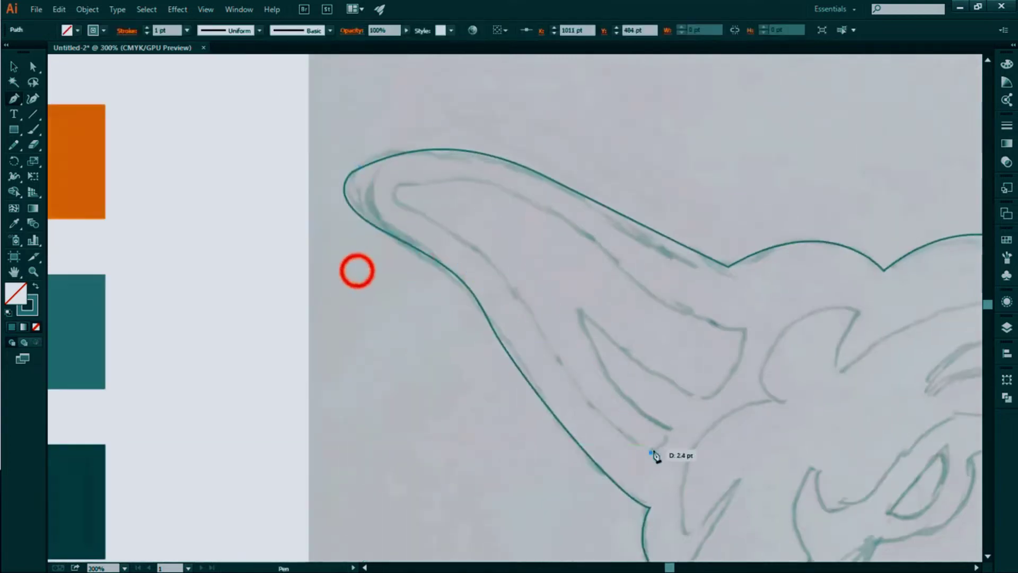
- Trace the rest of the left horn stripe and close it at its base
mouse_move(504, 228)
mouse_down()
mouse_move(417, 225)
mouse_move(520, 212)
mouse_up()
click(523, 298)
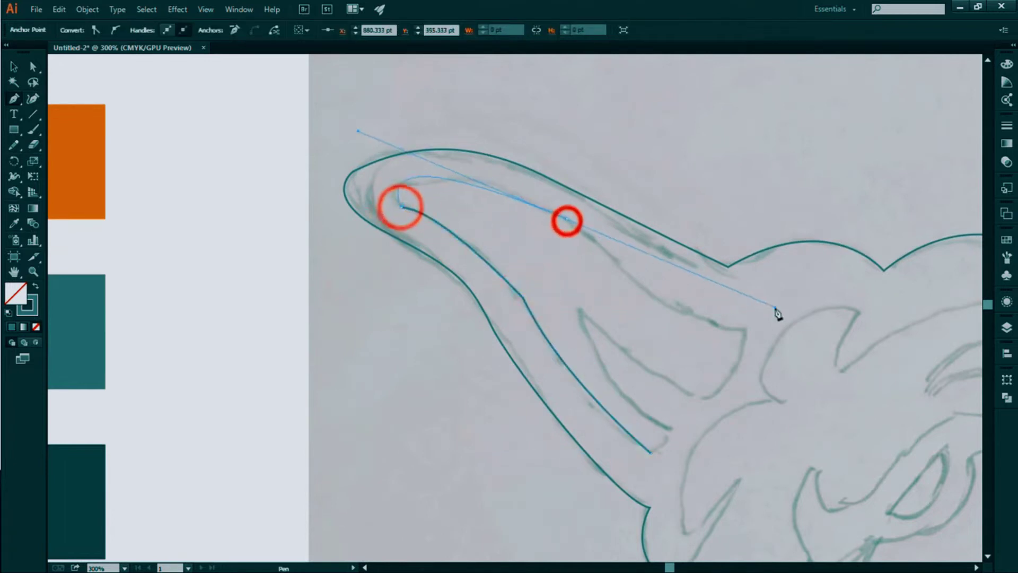
drag(402, 208, 414, 190)
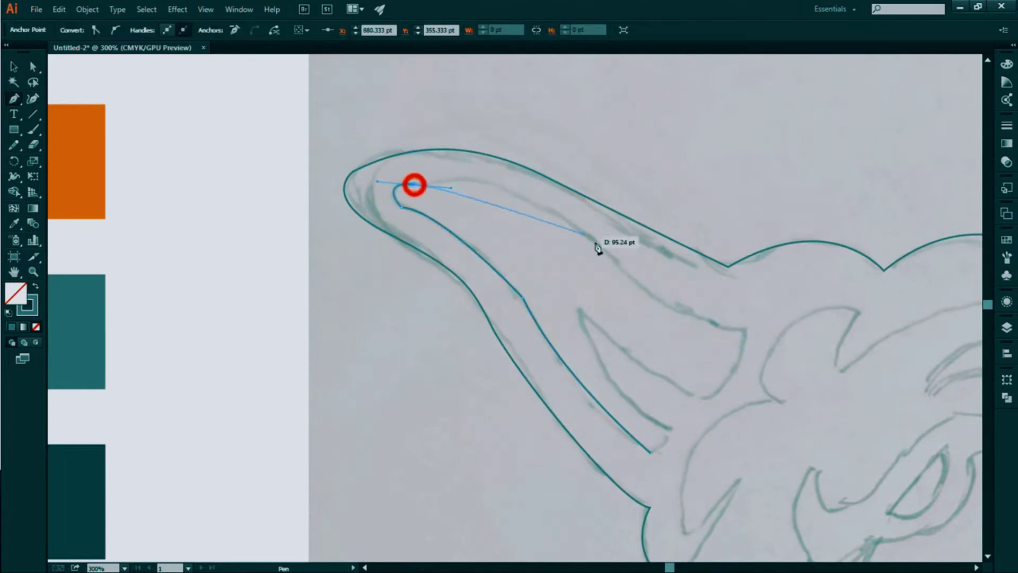
drag(645, 288, 749, 330)
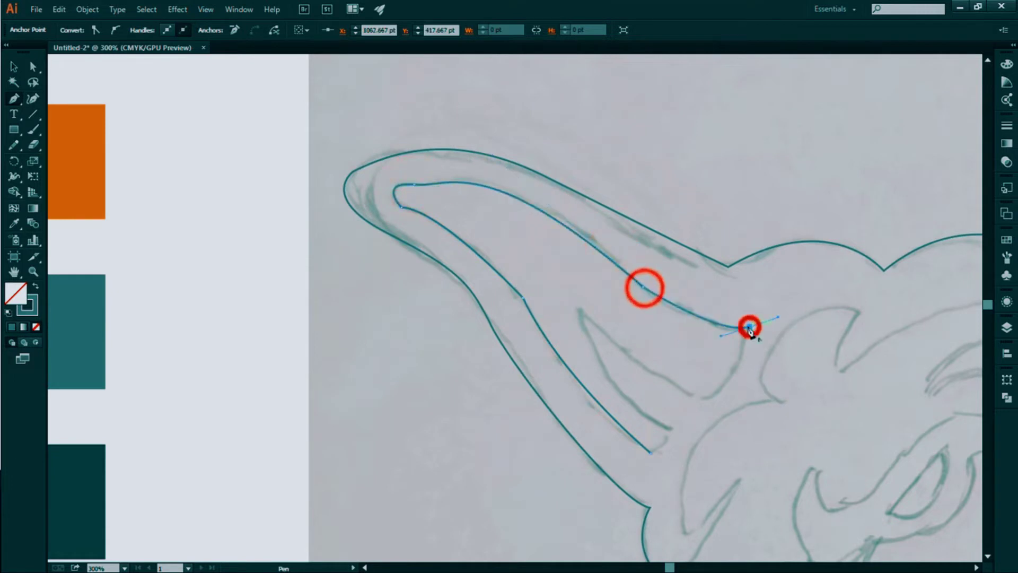
drag(679, 406, 652, 458)
click(581, 310)
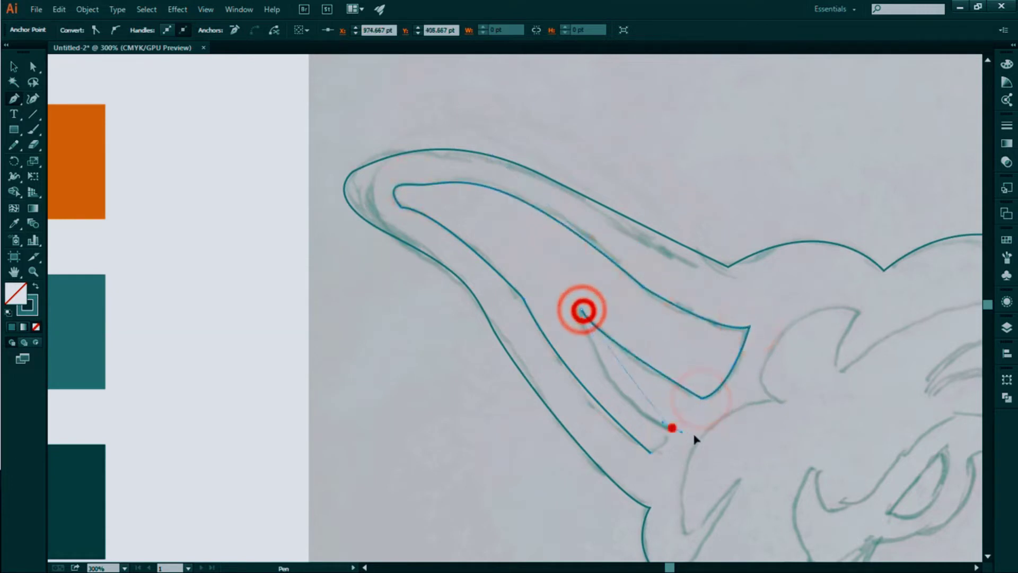
click(651, 453)
- Smooth the left stripe's tip edge with the Pencil, then return to the Pen tool
click(14, 144)
drag(401, 208, 413, 185)
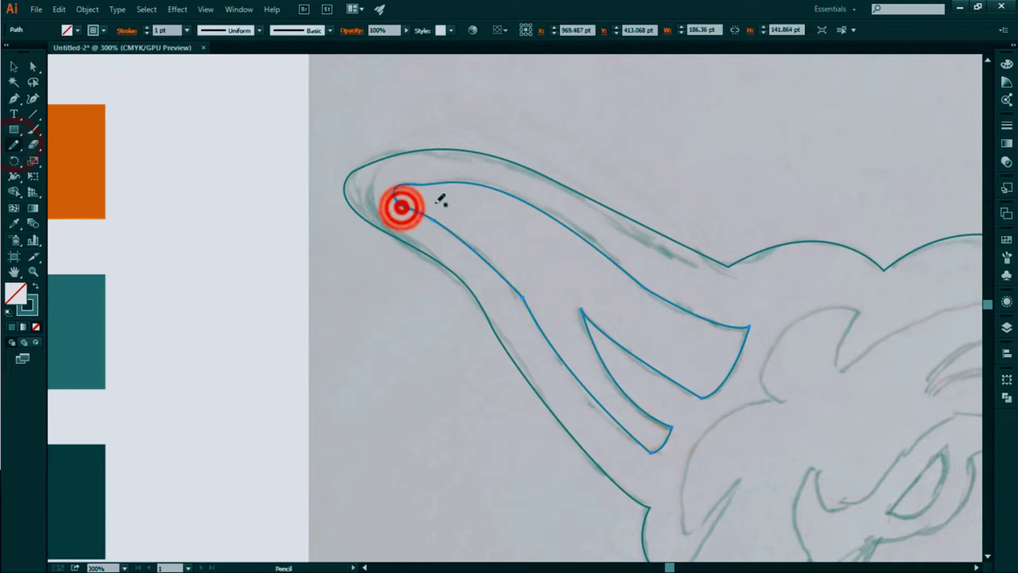
key(p)
drag(579, 424, 193, 211)
- Trace the inner forehead outline over the brow spike and down past the right horn's base
click(300, 321)
mouse_move(397, 188)
mouse_down()
mouse_move(514, 197)
mouse_move(417, 162)
mouse_up()
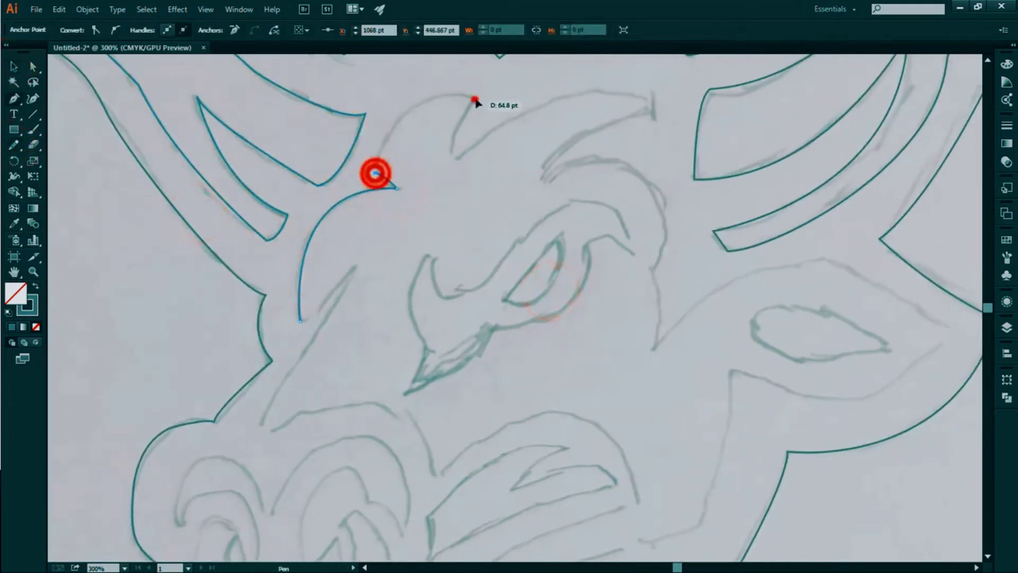
drag(476, 102, 475, 99)
click(452, 162)
drag(657, 105, 673, 114)
drag(544, 182, 545, 217)
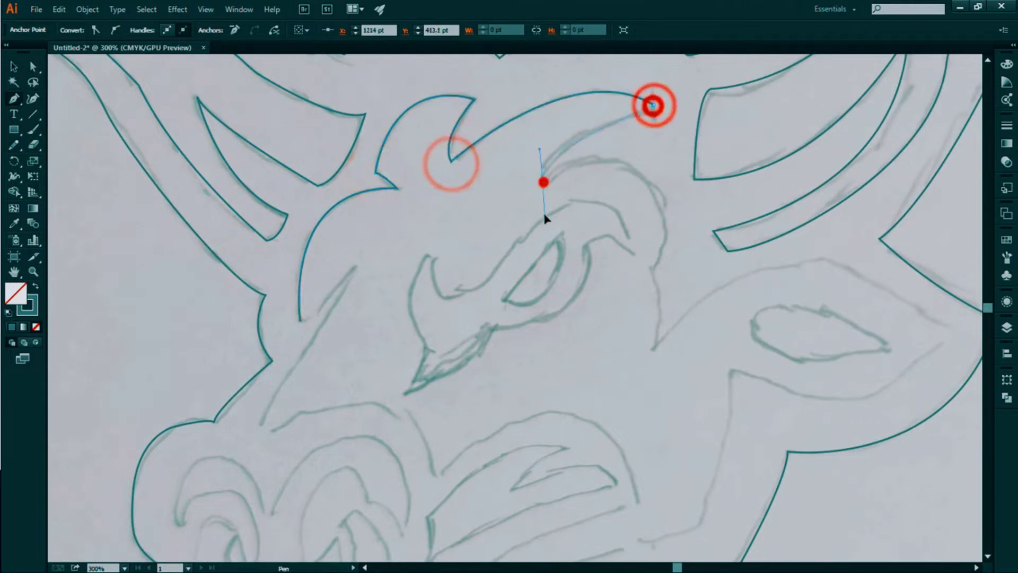
drag(670, 273, 638, 243)
drag(609, 151, 614, 149)
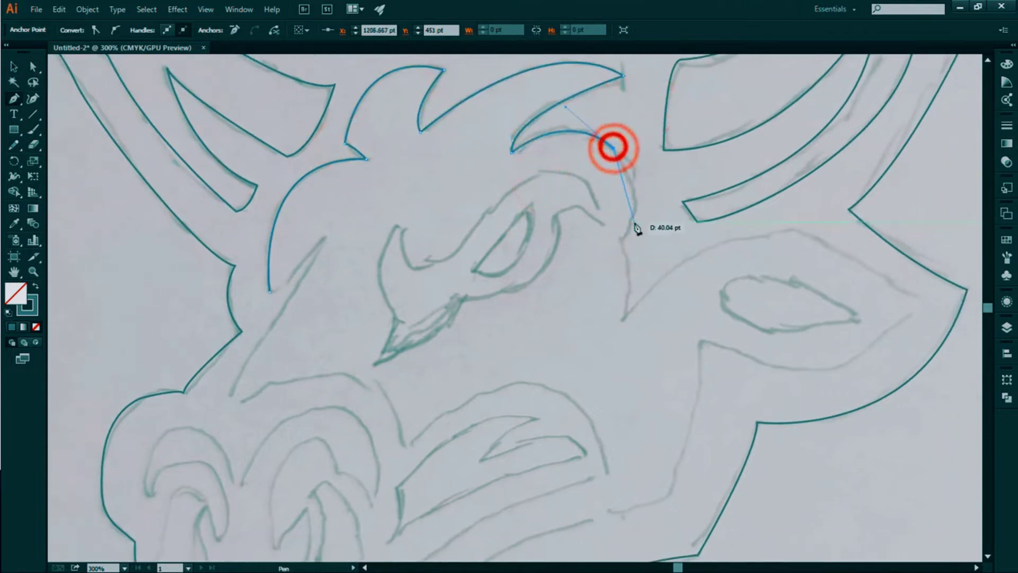
drag(618, 244, 619, 243)
- Continue the outline around the cheek and along the lower jaw up toward the nostrils
click(618, 321)
drag(692, 260, 382, 212)
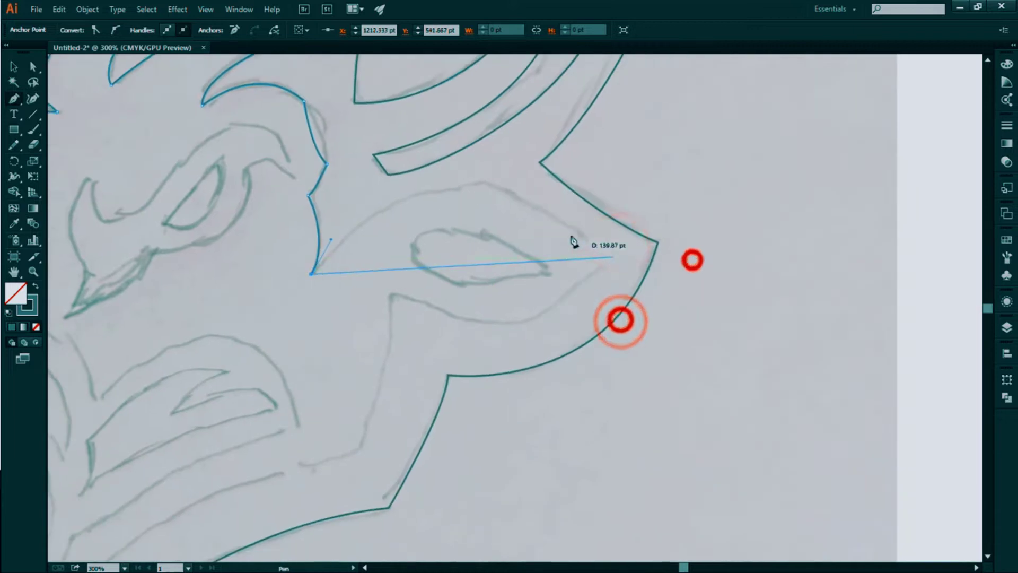
drag(518, 196, 571, 225)
click(632, 256)
drag(392, 294, 257, 209)
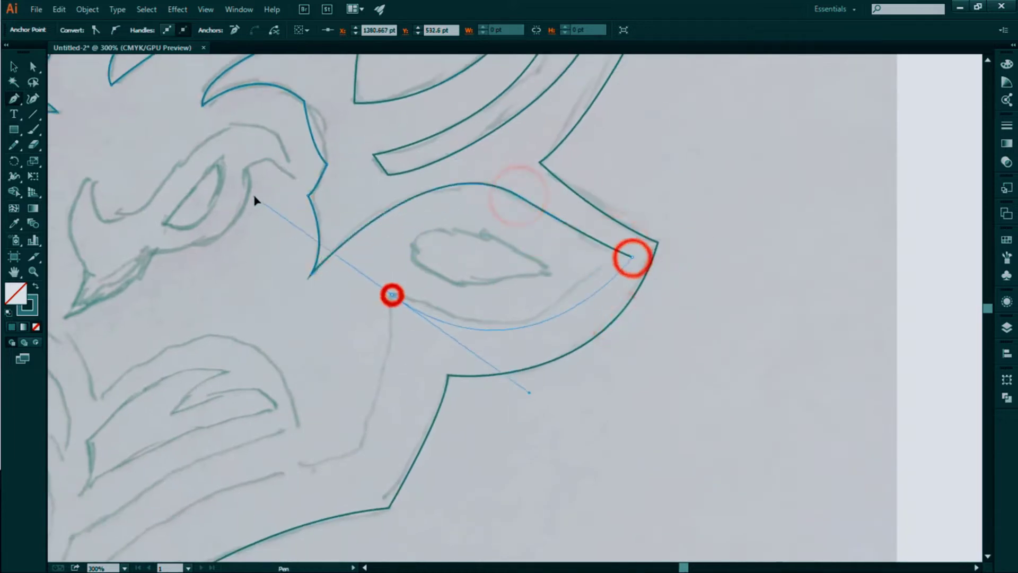
drag(392, 296, 509, 302)
click(483, 273)
drag(270, 397, 271, 399)
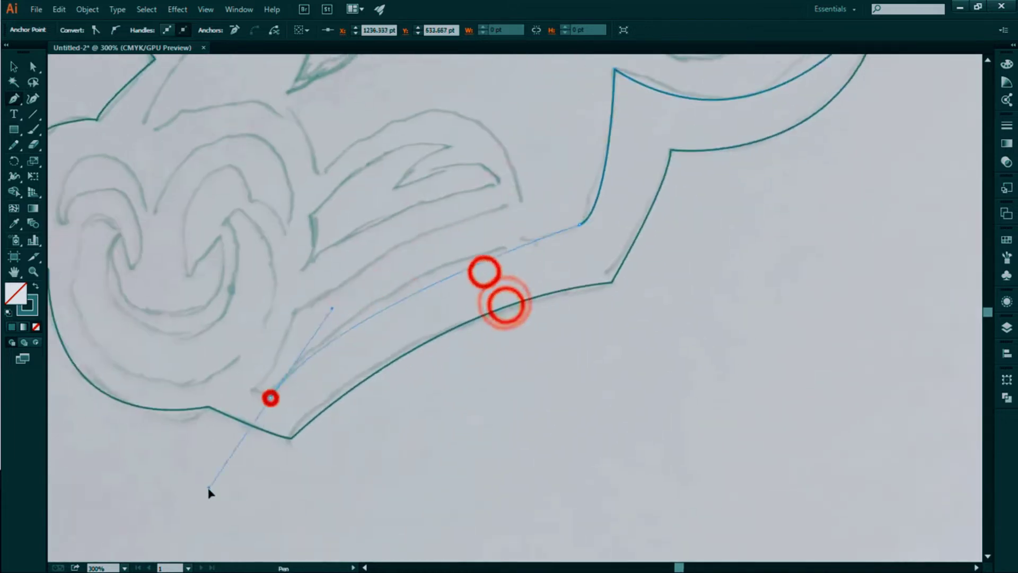
drag(295, 318, 291, 308)
drag(426, 221, 378, 268)
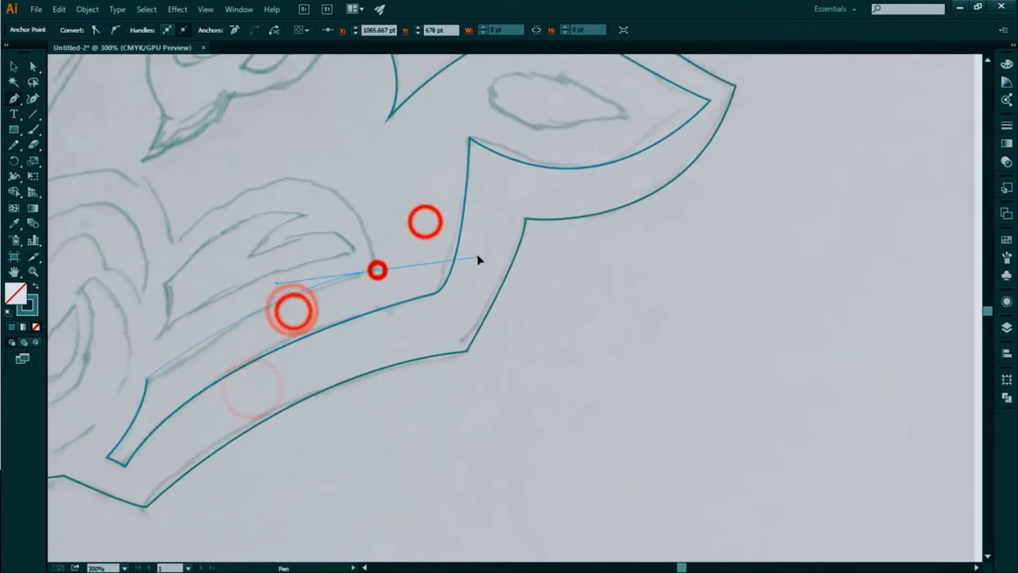
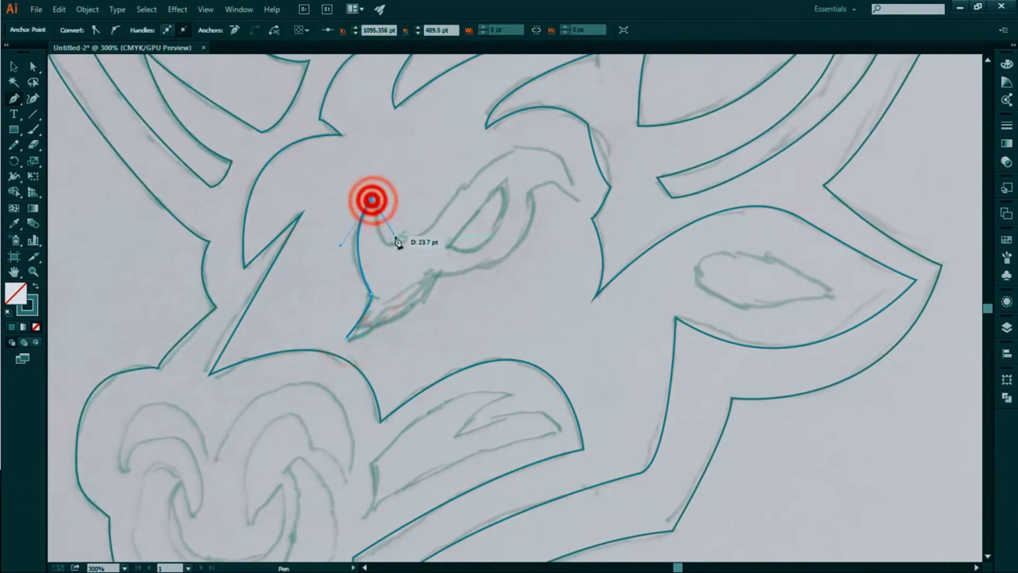
- Finish curving the eye outline and close it at its start point
drag(576, 193, 596, 309)
click(530, 194)
drag(435, 273, 440, 279)
click(345, 336)
scroll(429, 362, down, 5)
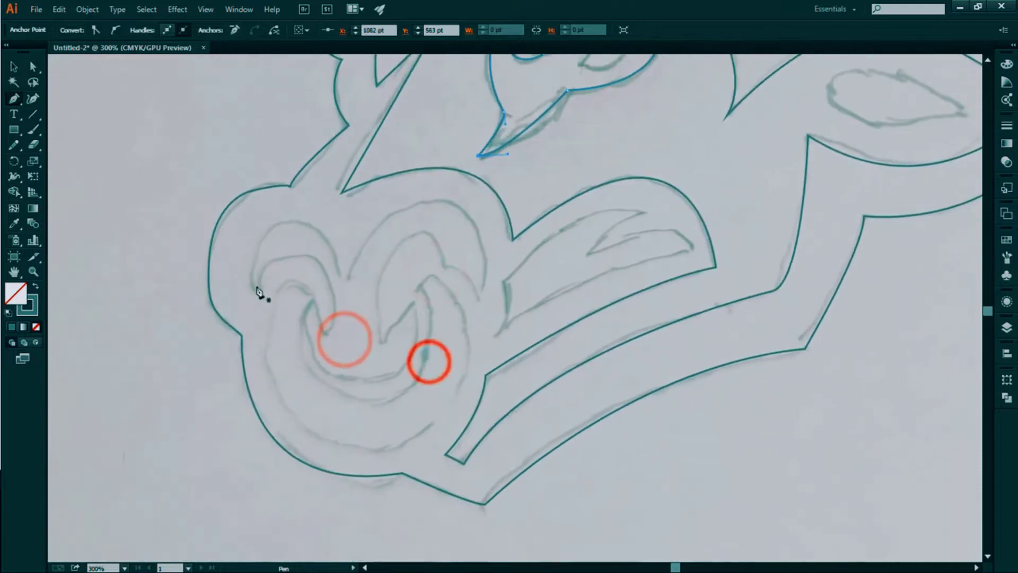
- Trace the inner nostril loop of the nose ring with smooth and corner points
drag(327, 335, 347, 307)
mouse_move(306, 260)
mouse_down()
mouse_move(348, 276)
mouse_move(316, 303)
mouse_up()
drag(333, 374, 407, 382)
drag(384, 295, 359, 338)
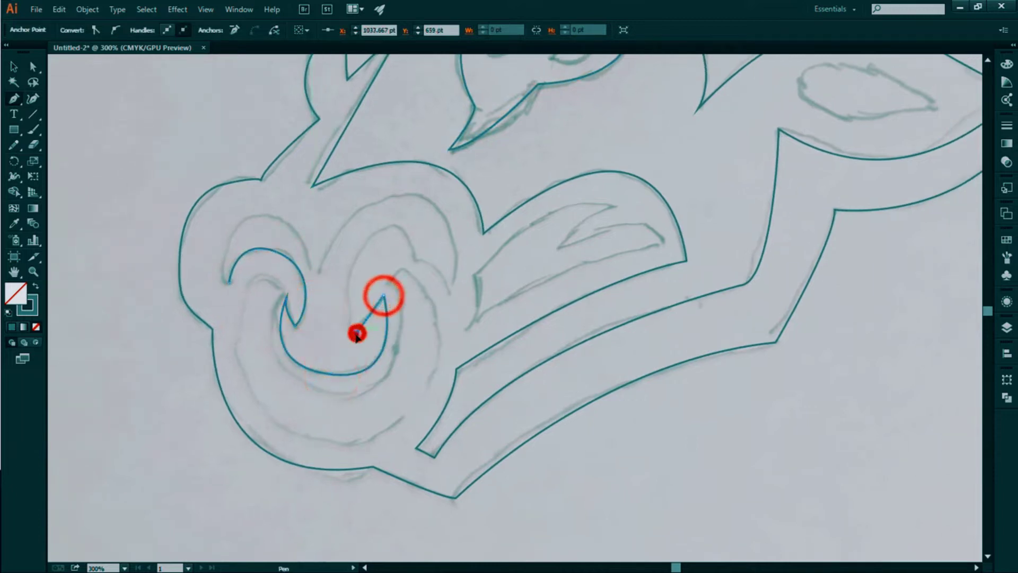
drag(393, 223, 435, 224)
click(396, 222)
click(449, 303)
mouse_move(390, 196)
mouse_down()
mouse_move(306, 214)
mouse_move(291, 229)
mouse_up()
click(318, 273)
- Trace the outer nose ring outline around the bottom and close it
drag(305, 302, 262, 287)
click(211, 258)
click(241, 272)
drag(273, 370, 348, 400)
drag(347, 264, 350, 261)
click(360, 247)
mouse_move(314, 426)
mouse_down()
mouse_move(119, 431)
mouse_move(97, 466)
mouse_up()
drag(210, 258, 209, 258)
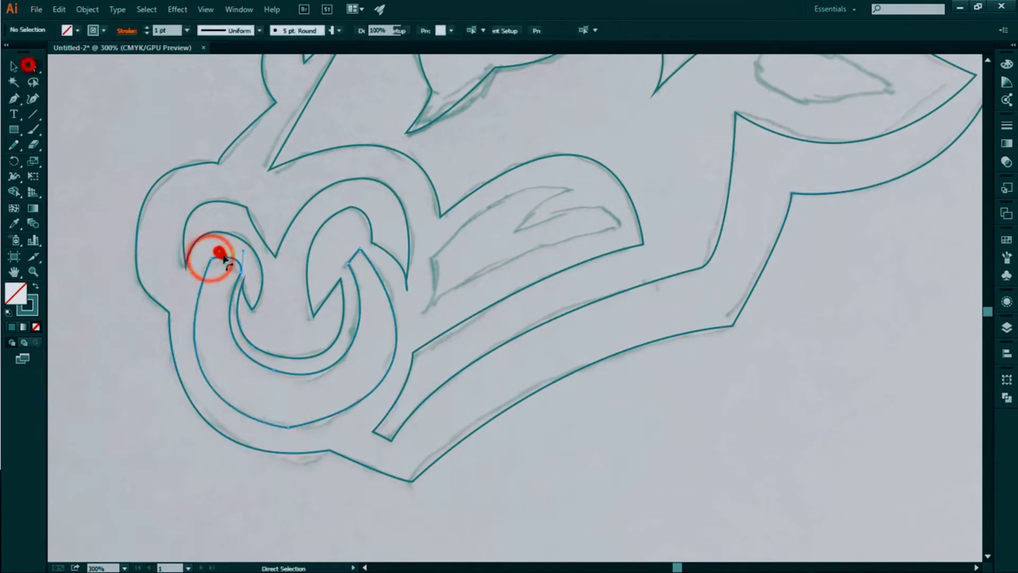
- Trace a closed mouth shape beside the nose with bezier points
key(n)
key(p)
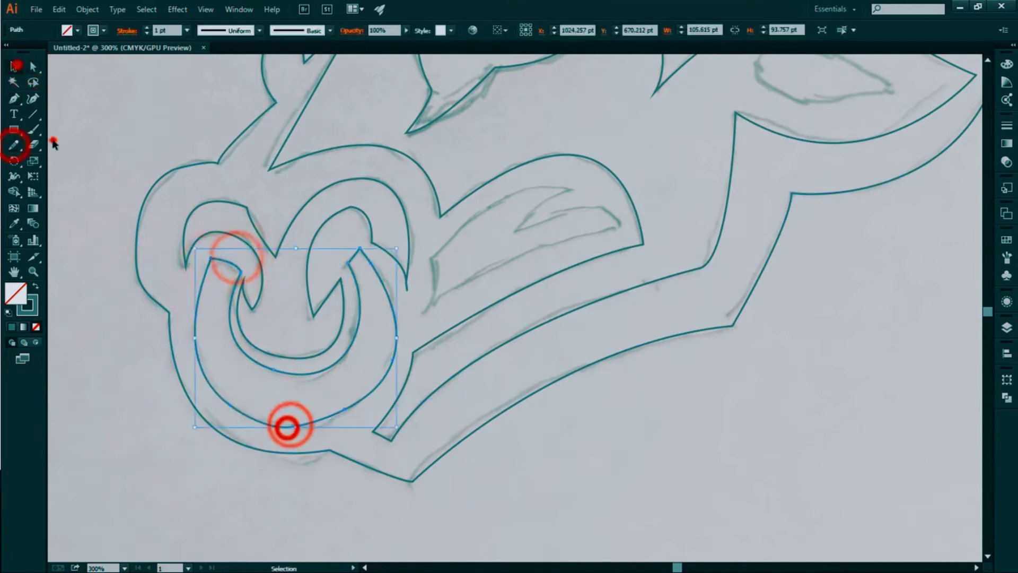
click(366, 326)
drag(373, 271, 376, 280)
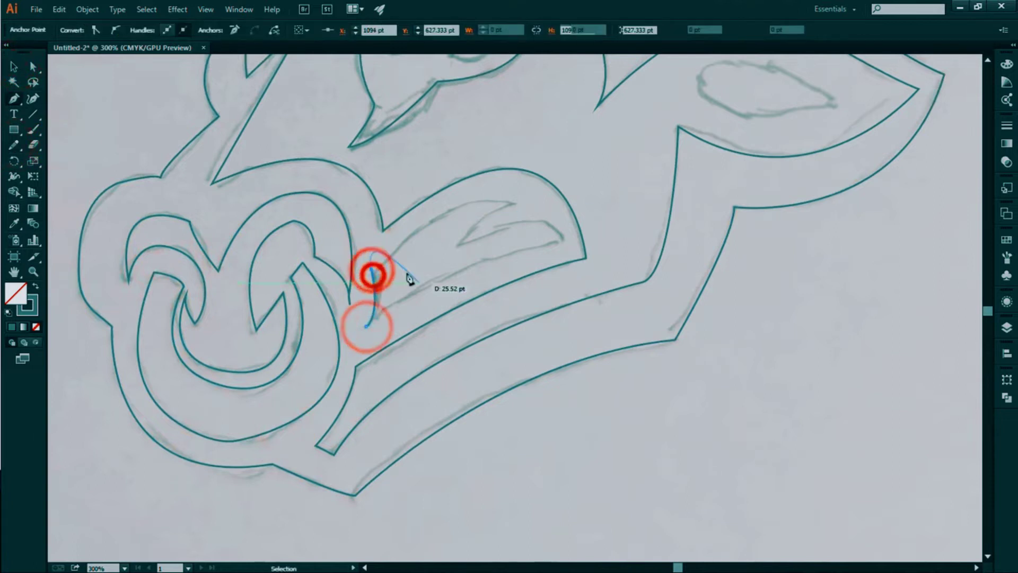
mouse_move(512, 203)
mouse_down()
mouse_move(446, 266)
mouse_move(546, 226)
mouse_up()
click(366, 326)
- Trace a closed curved shape near the eye
scroll(348, 243, up, 5)
scroll(348, 244, right, 5)
drag(343, 262, 344, 239)
drag(478, 274, 586, 243)
drag(430, 239, 406, 223)
click(344, 239)
- Close the remaining eye path with an adjusted curve and stop drawing
scroll(439, 234, left, 5)
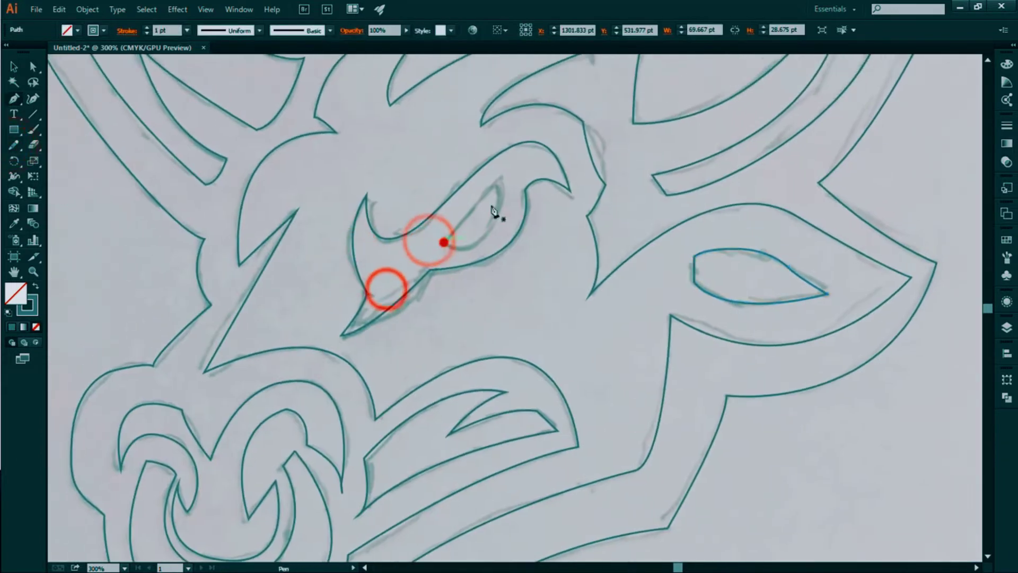
click(504, 171)
drag(444, 242, 490, 292)
drag(257, 213, 467, 92)
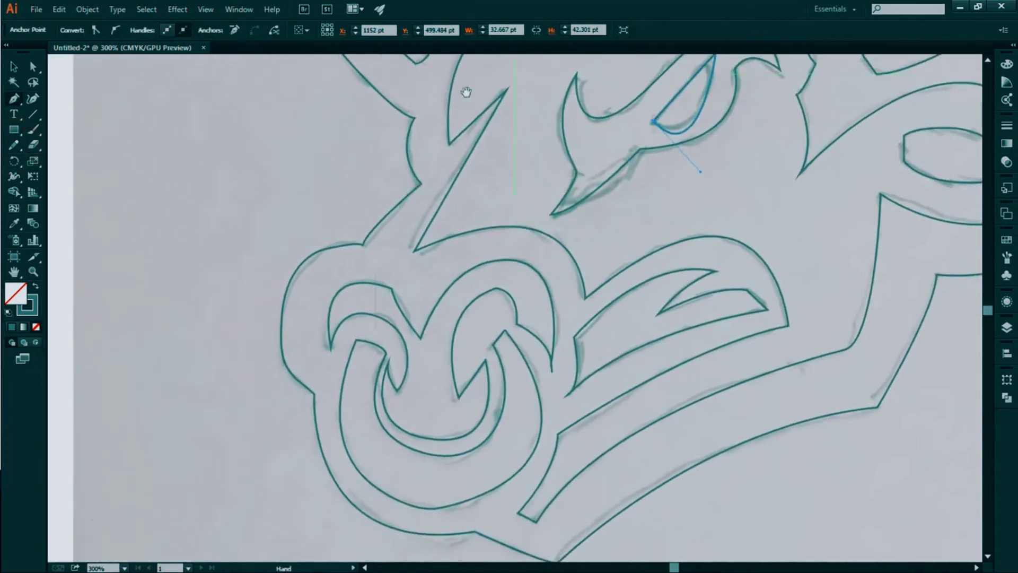
click(21, 67)
- Fit the drawing to the window, then undo a trial red fill on the face
click(120, 159)
key(ctrl+0)
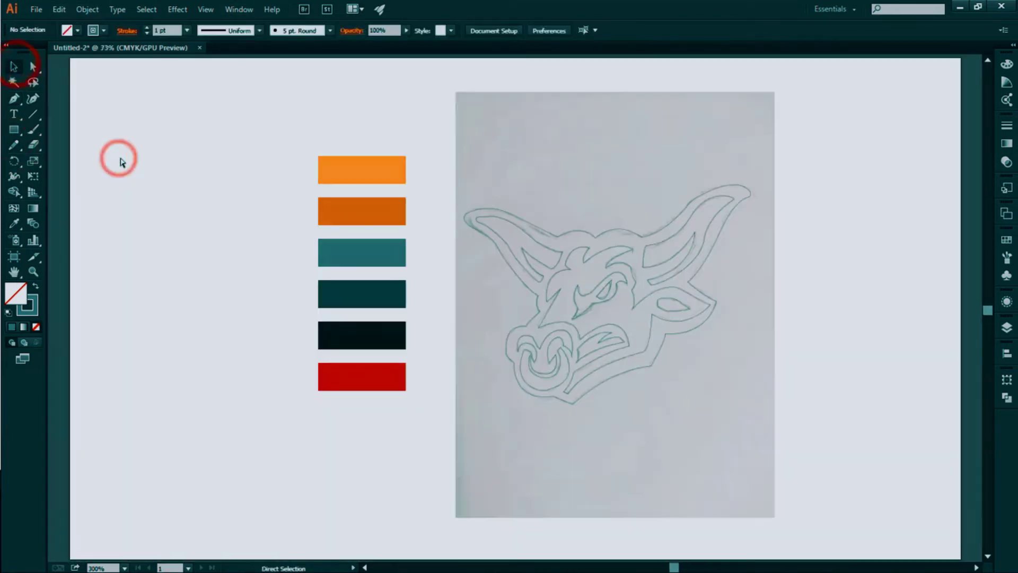
click(548, 311)
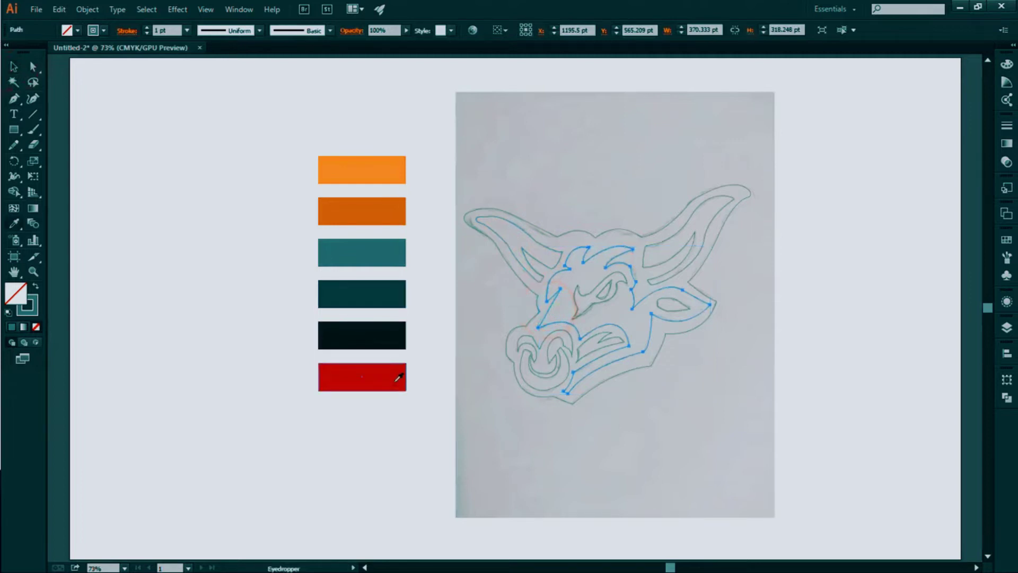
click(399, 376)
key(v)
click(463, 327)
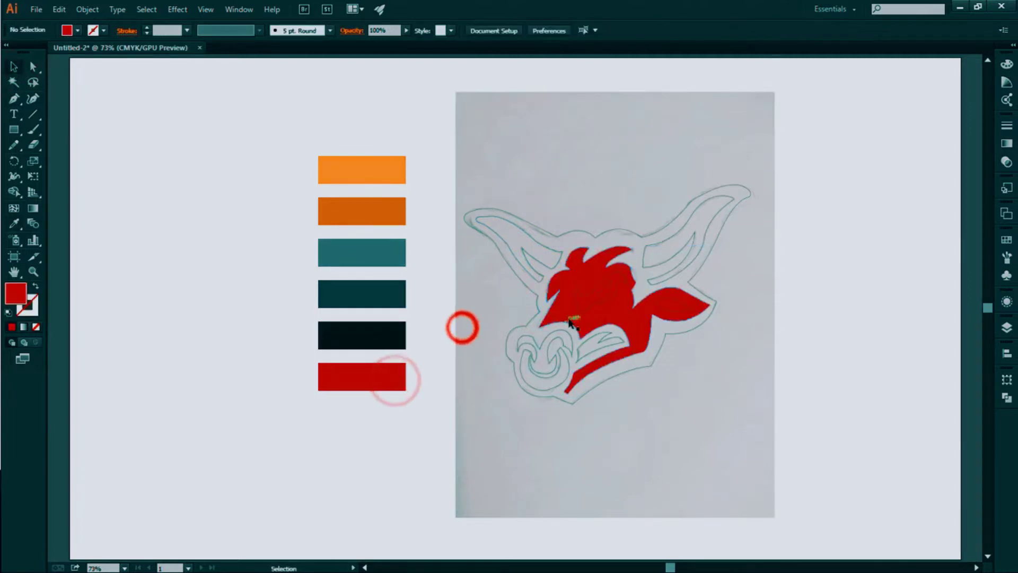
key(ctrl+z)
click(472, 349)
- Fill the bull's face teal, sampled from the teal swatch
click(549, 325)
click(386, 244)
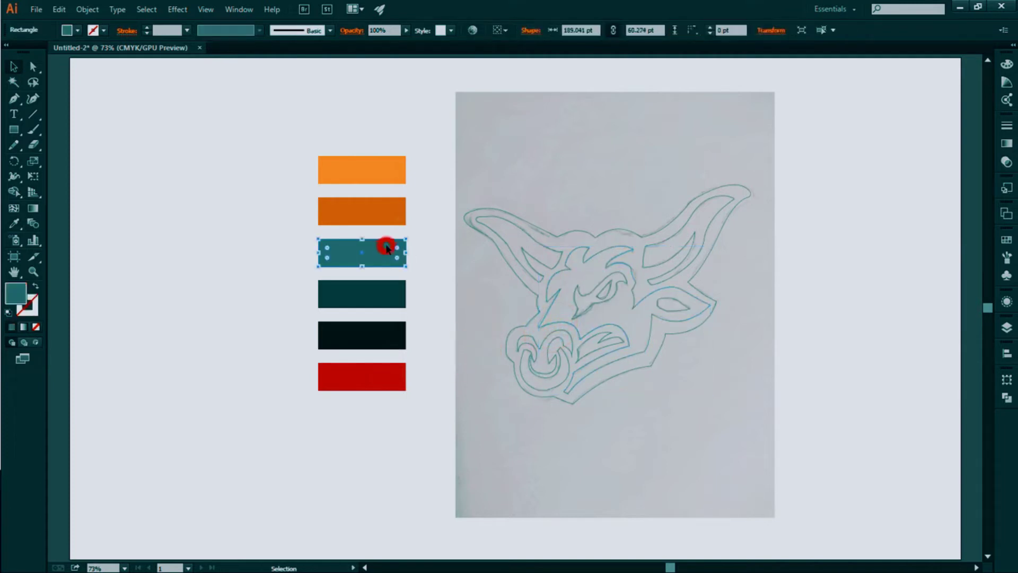
click(554, 300)
key(i)
click(395, 255)
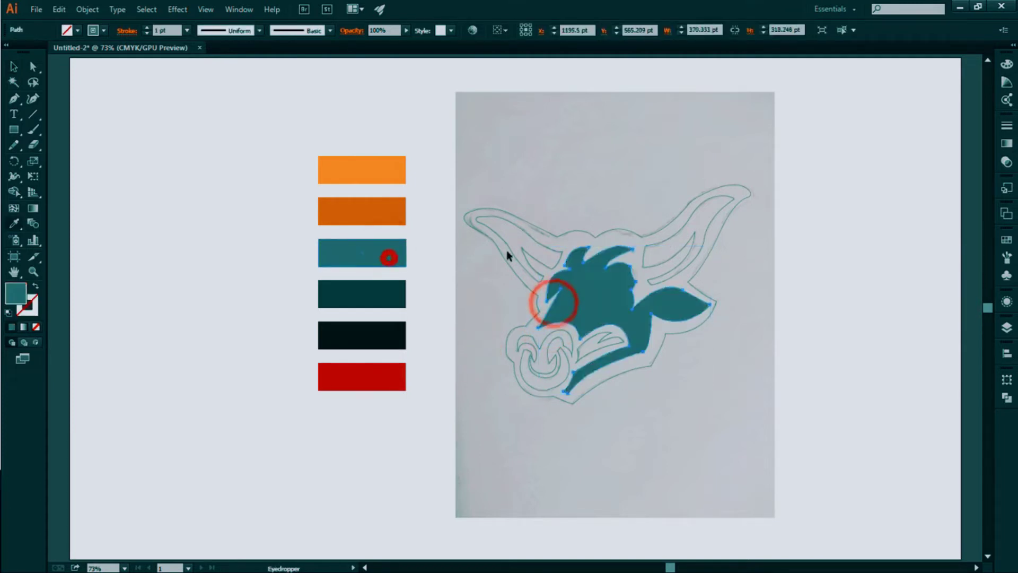
- Fill the eye near-black, the inner eye red, and the outer outline near-black
ctrl+click(619, 286)
click(396, 322)
ctrl+click(603, 291)
click(355, 371)
ctrl+click(501, 323)
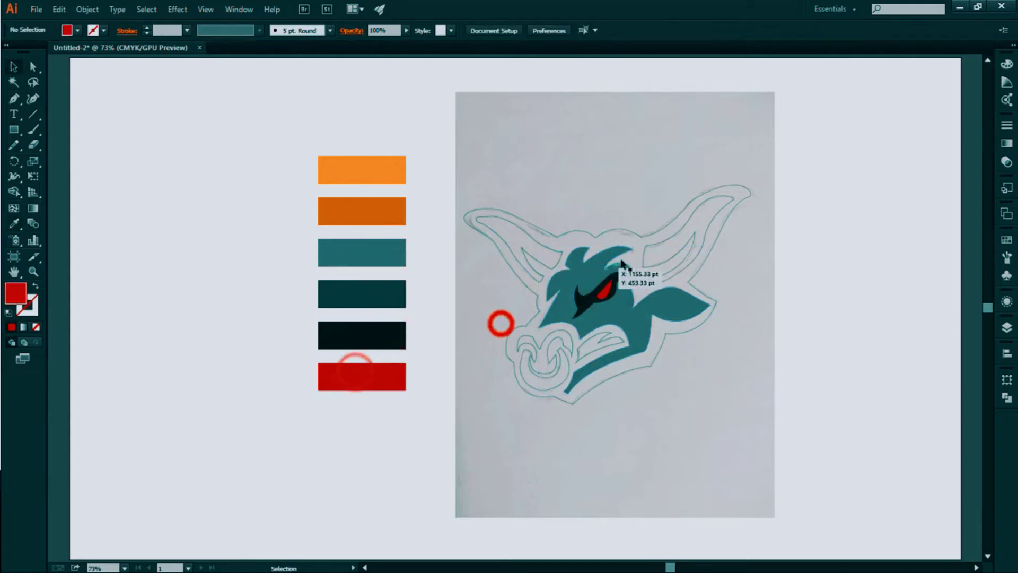
ctrl+click(632, 232)
click(386, 329)
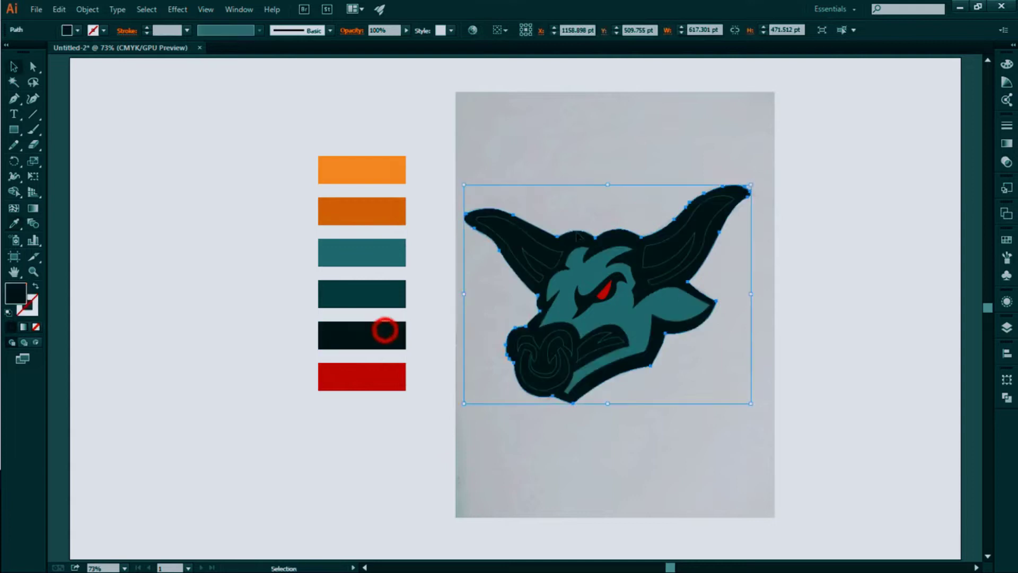
- Fill both horns' inner shapes and the nose ring orange
ctrl+click(554, 250)
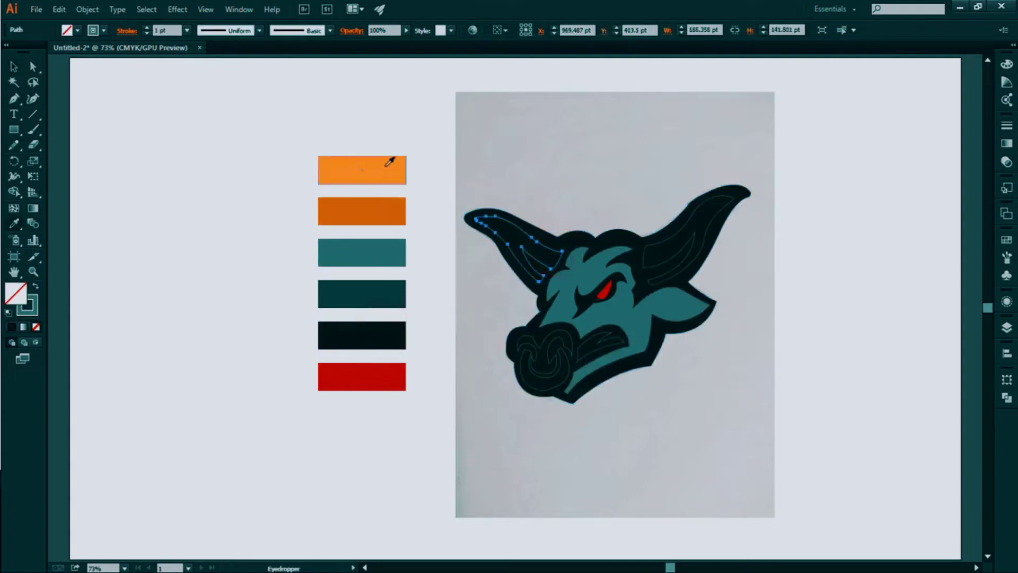
click(388, 174)
ctrl+click(638, 243)
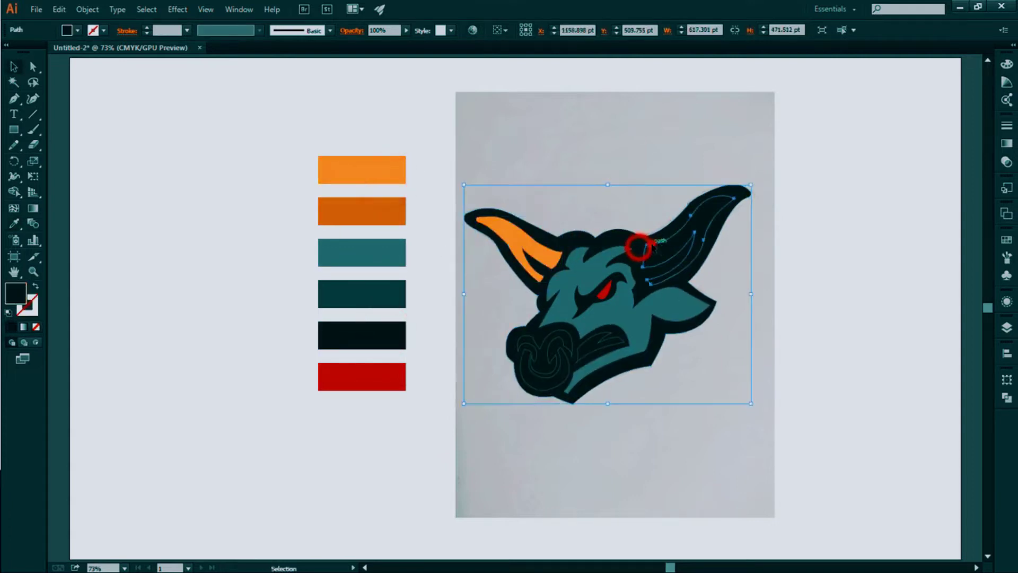
click(366, 169)
ctrl+click(579, 219)
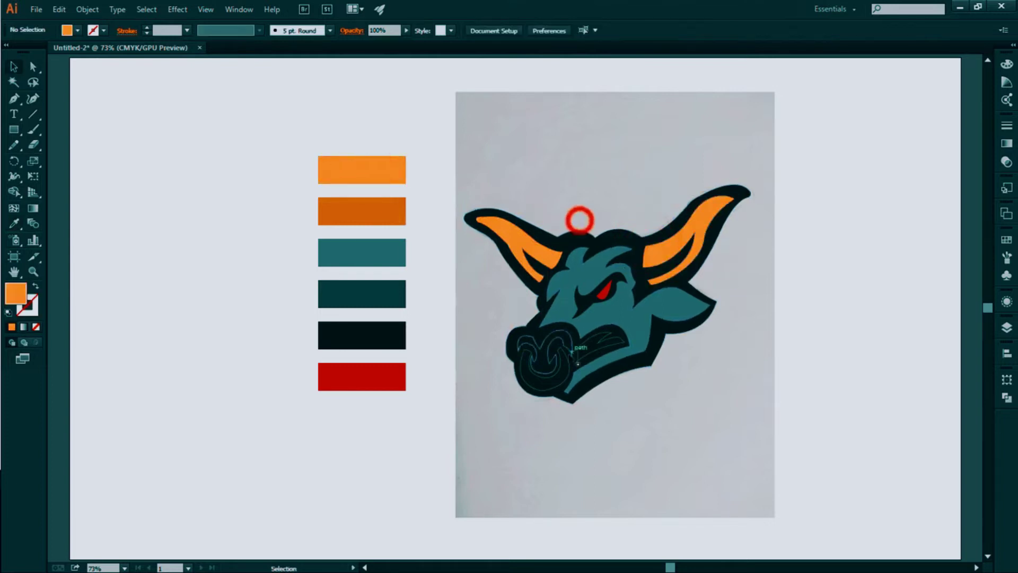
ctrl+click(559, 353)
click(540, 233)
- Fill the nose teal to match the face and the teeth white
ctrl+click(563, 170)
ctrl+click(538, 352)
click(564, 310)
ctrl+click(596, 199)
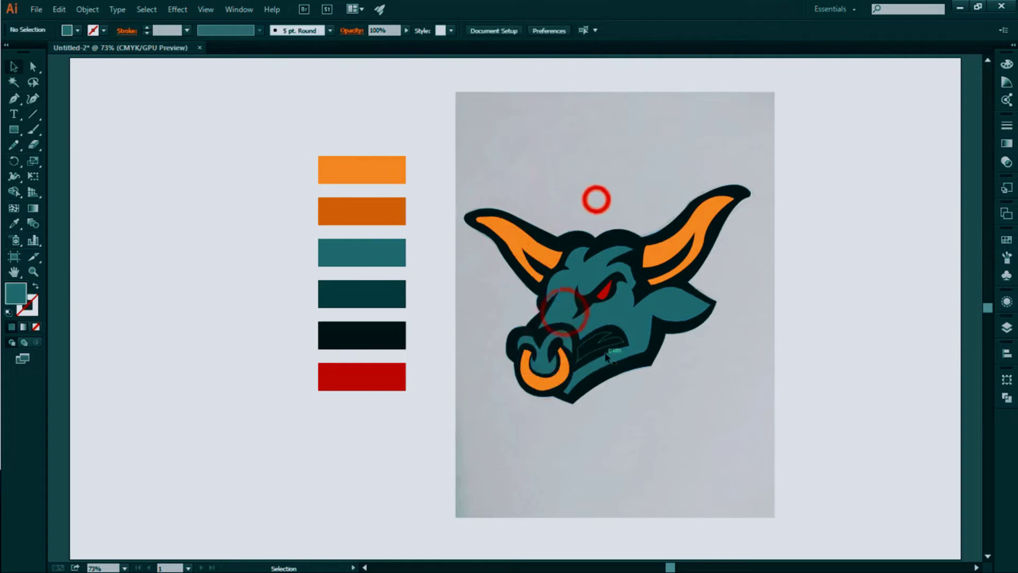
ctrl+click(601, 345)
ctrl+click(764, 334)
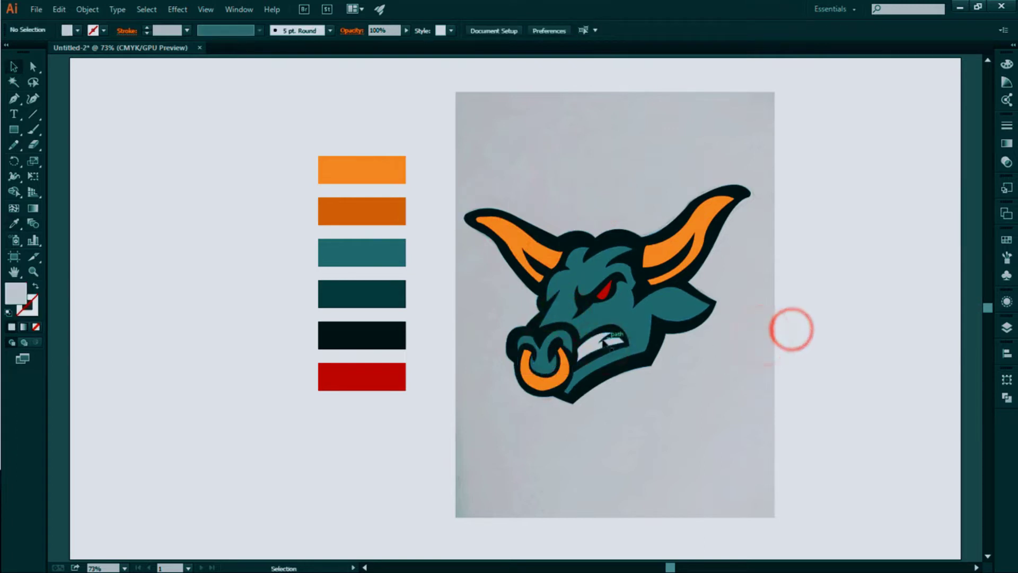
ctrl+click(840, 308)
ctrl+click(792, 359)
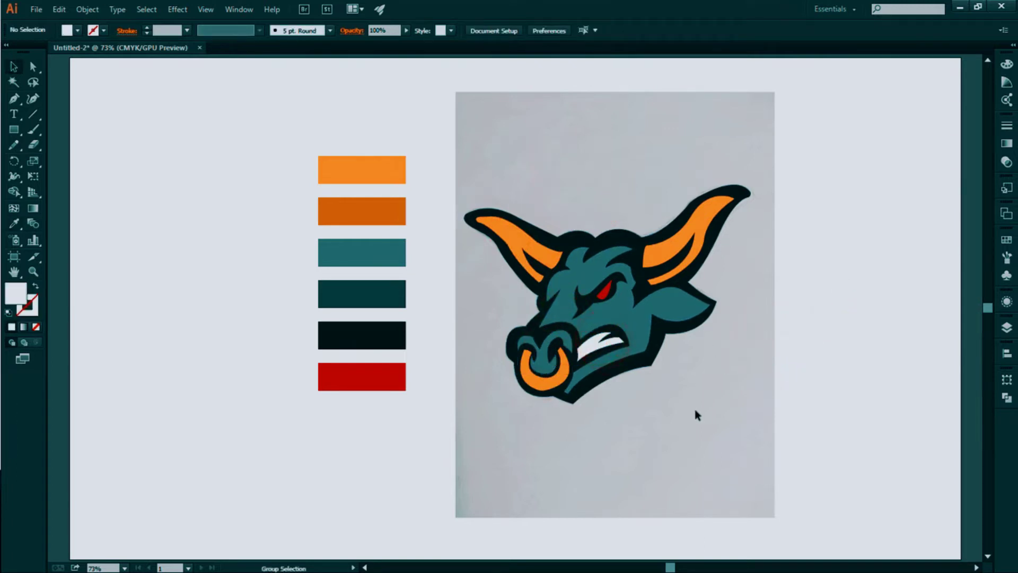
click(696, 412)
- Delete the sketch photo from behind the bull and zoom in on the ear
click(832, 368)
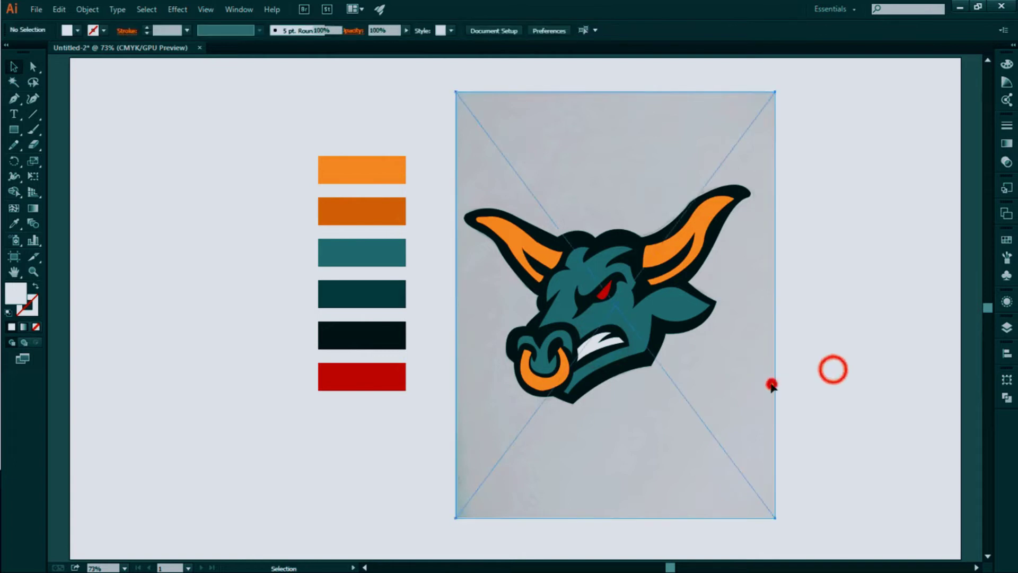
click(771, 384)
ctrl+click(740, 315)
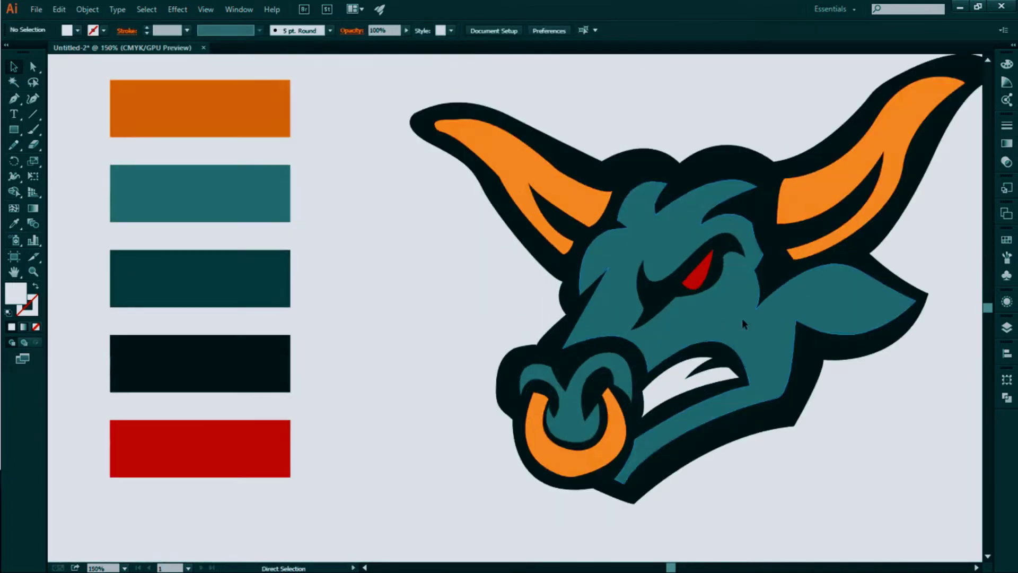
drag(334, 326, 296, 330)
- Adjust the ear-tip anchor on the outer outline with Direct Selection
click(518, 307)
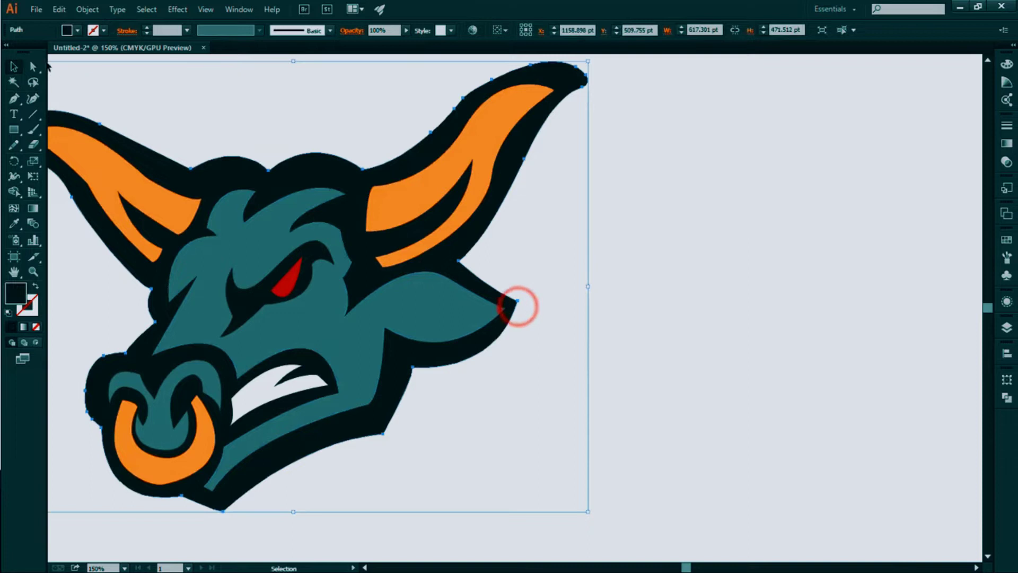
click(34, 67)
click(518, 305)
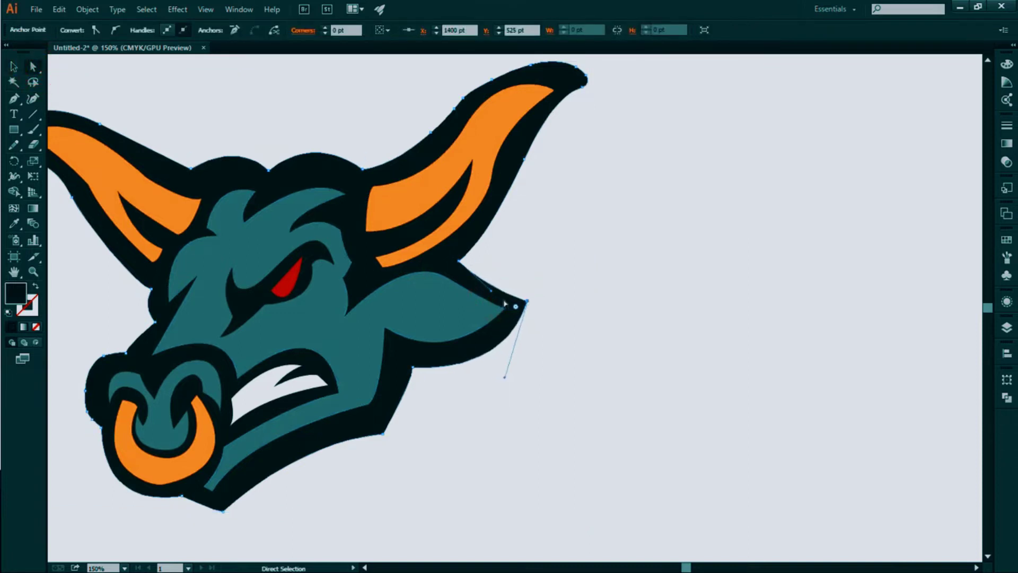
drag(440, 265, 574, 235)
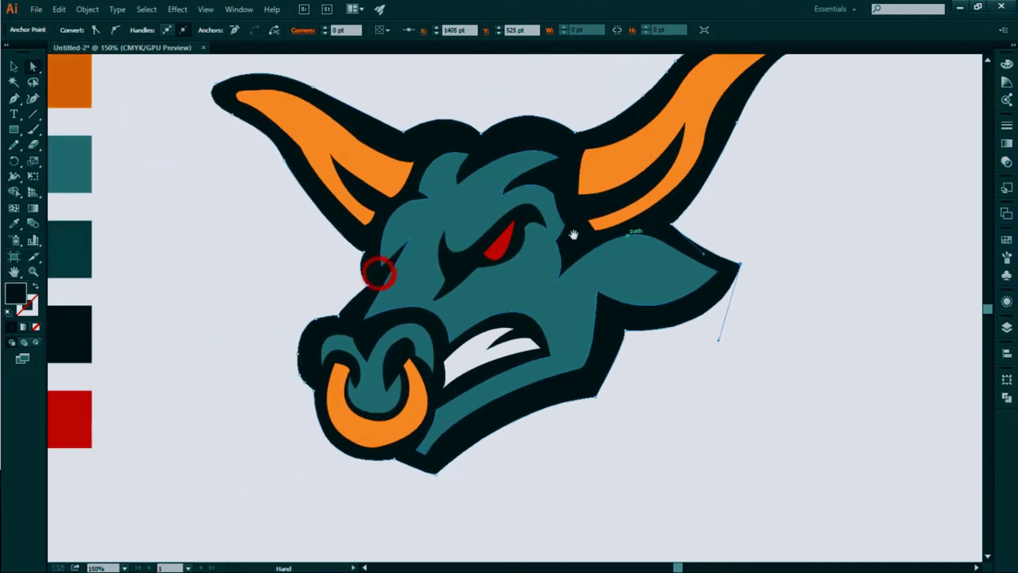
click(532, 108)
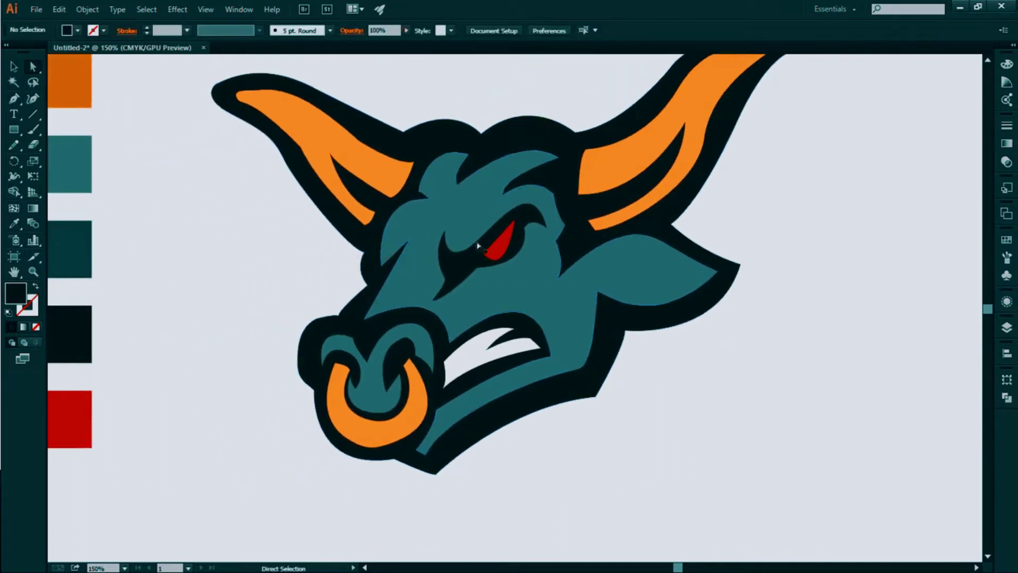
- Rotate the red eye to a slight tilt
click(487, 259)
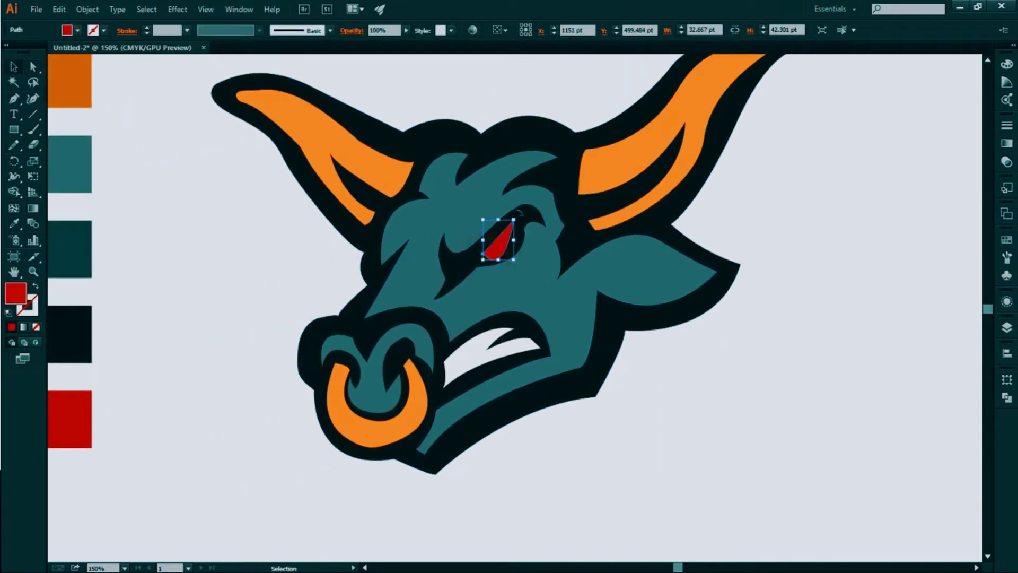
drag(521, 213, 523, 211)
click(525, 91)
mouse_move(557, 247)
mouse_down()
mouse_move(589, 197)
mouse_move(523, 230)
mouse_up()
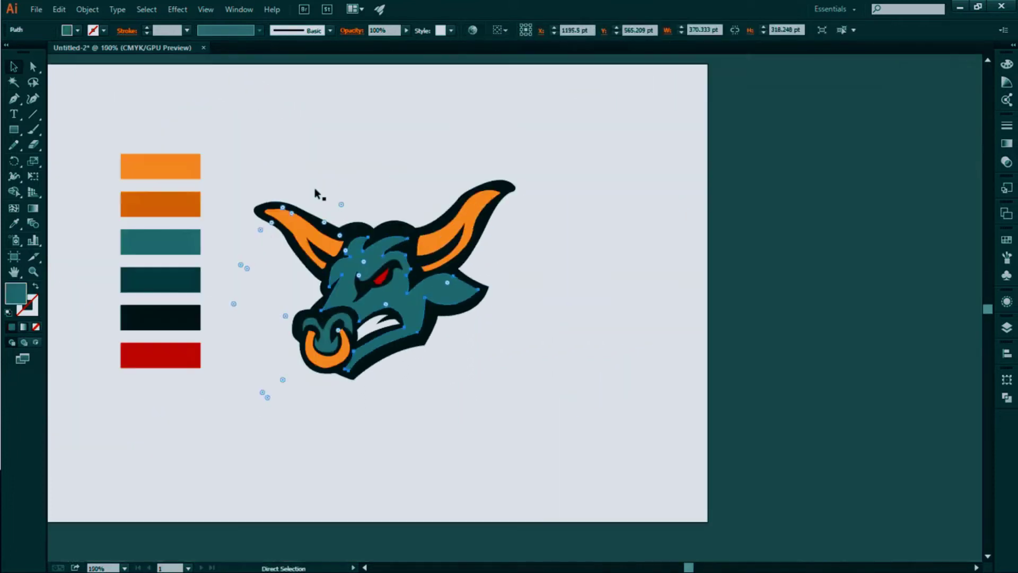
- Alt-drag a copy of the teal face and red eye to the right and zoom in
click(345, 198)
click(370, 264)
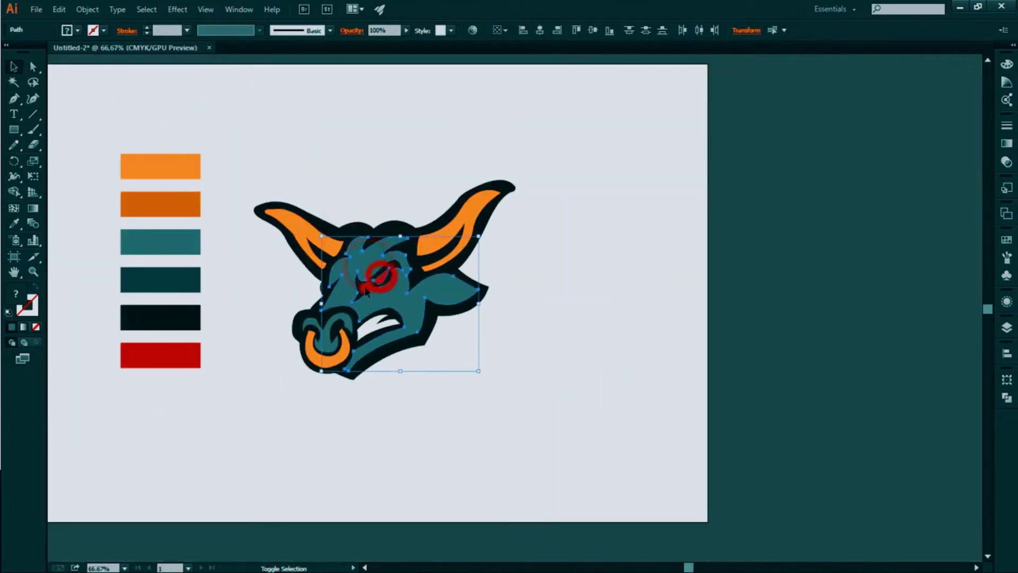
drag(366, 289, 599, 294)
key(ctrl+plus)
key(ctrl+plus)
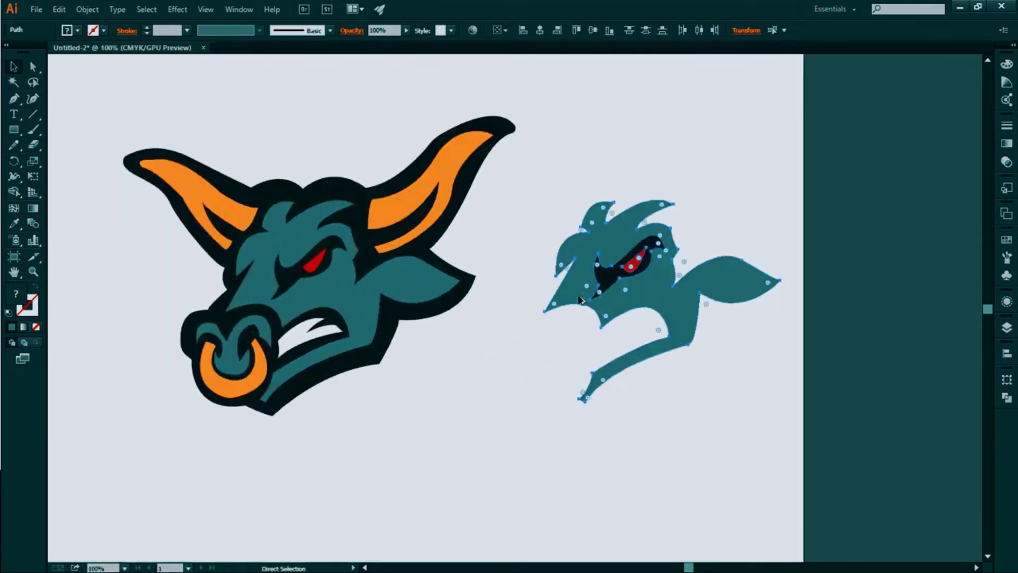
drag(300, 302, 282, 313)
drag(576, 299, 258, 299)
key(ctrl+plus)
click(295, 368)
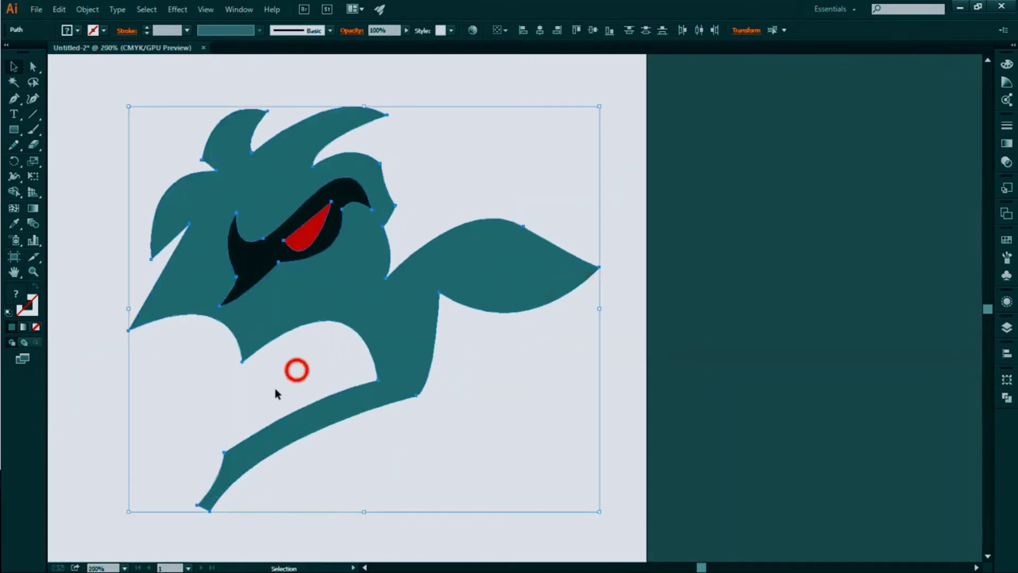
click(274, 389)
- Begin a shading path around the eye, coloured as a red outline sampled from the eye
key(p)
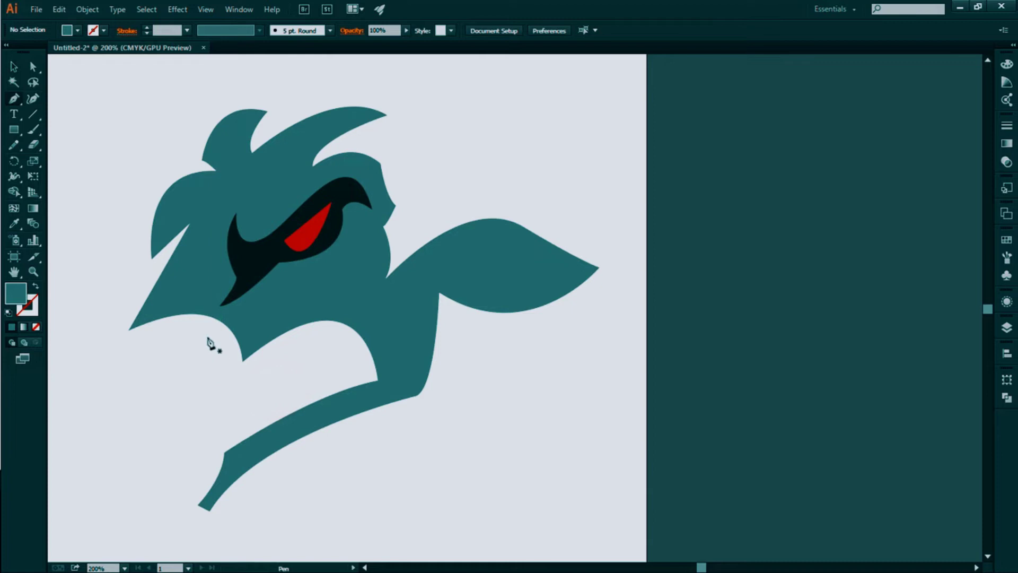
mouse_move(197, 327)
mouse_down()
mouse_move(242, 296)
mouse_move(303, 217)
mouse_up()
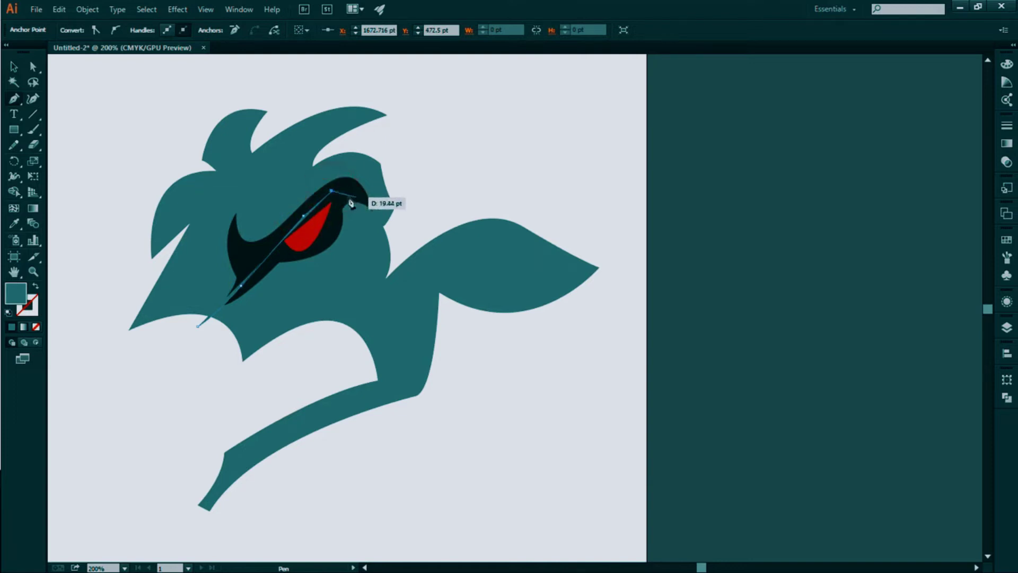
mouse_move(344, 198)
mouse_down()
mouse_move(385, 199)
mouse_move(373, 213)
mouse_move(379, 197)
mouse_up()
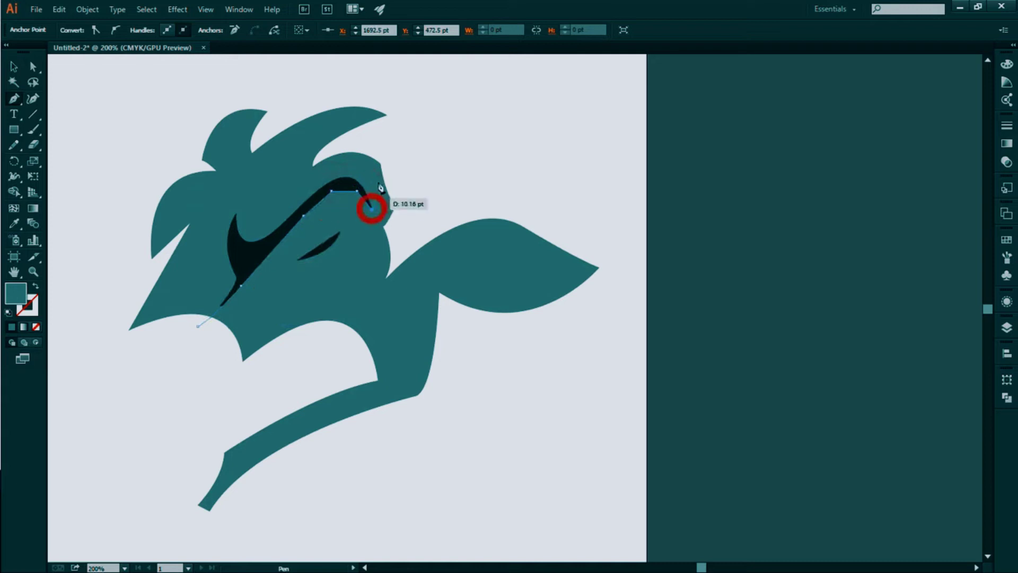
drag(380, 134, 45, 288)
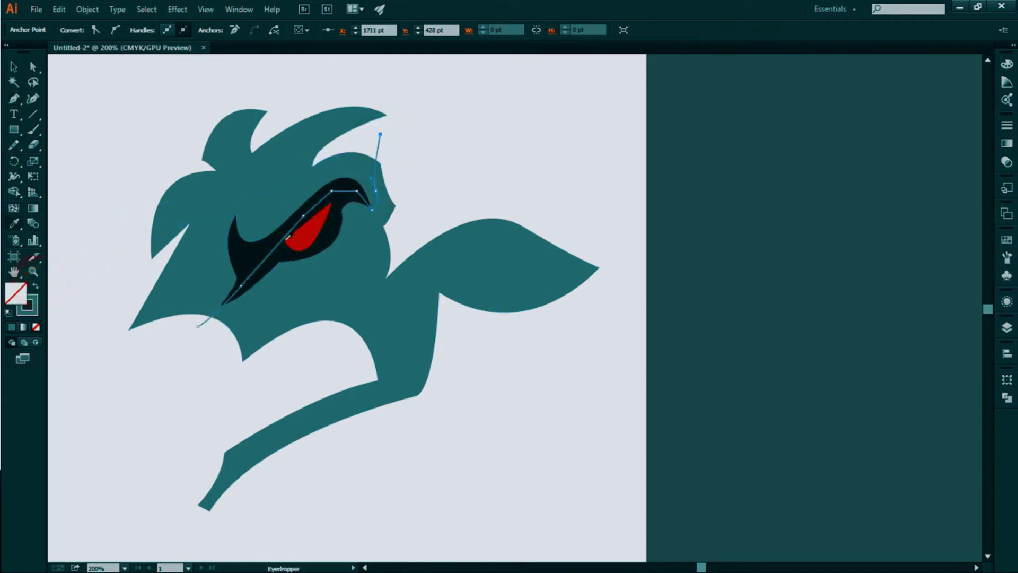
key(i)
click(299, 243)
click(37, 287)
key(p)
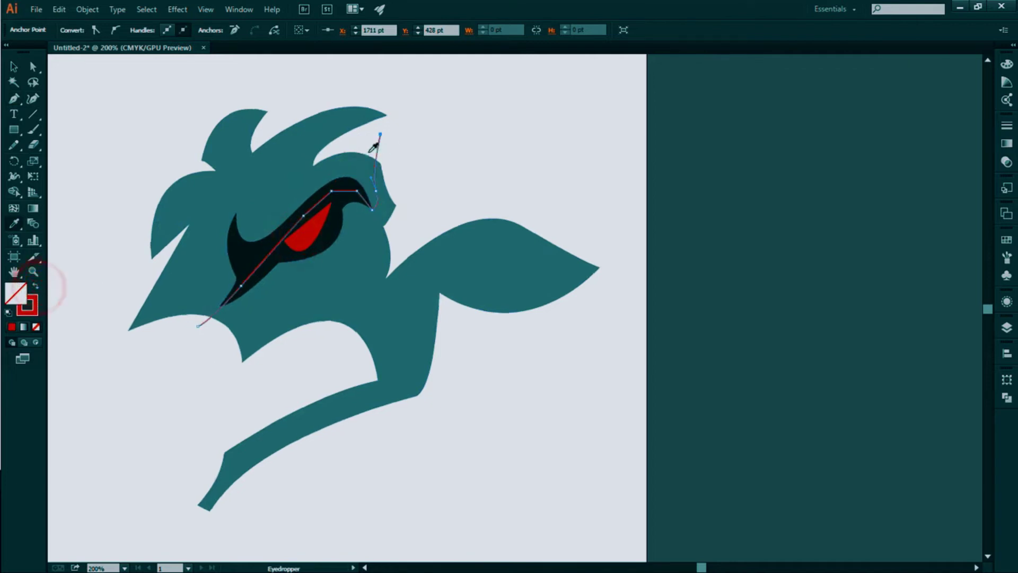
- Extend the red shading path over the brow and cheek, closing it under the eye
click(380, 134)
click(425, 155)
mouse_move(391, 273)
mouse_down()
mouse_move(389, 306)
mouse_move(376, 275)
mouse_move(350, 301)
mouse_up()
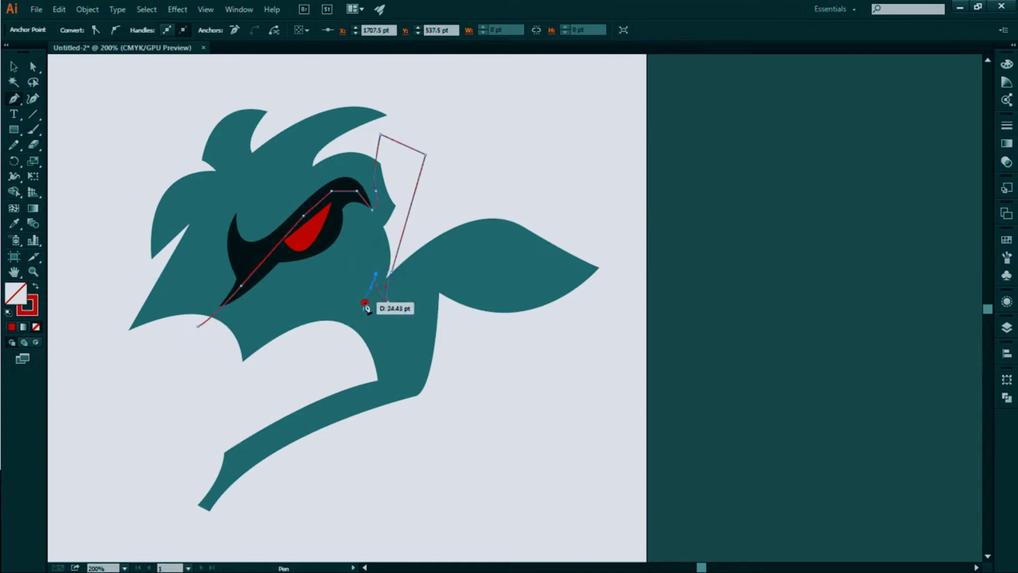
drag(364, 302, 350, 298)
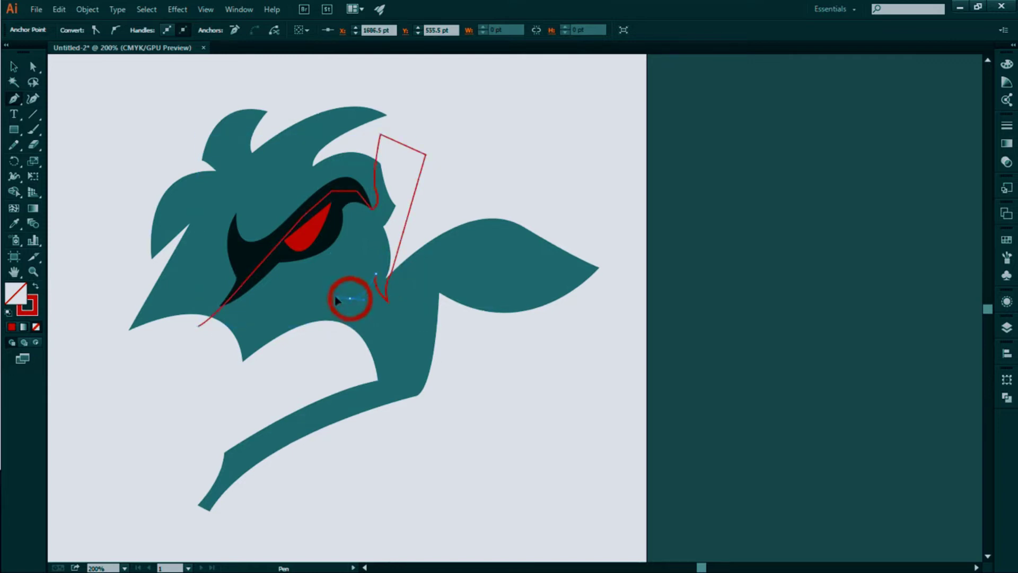
drag(362, 269, 364, 253)
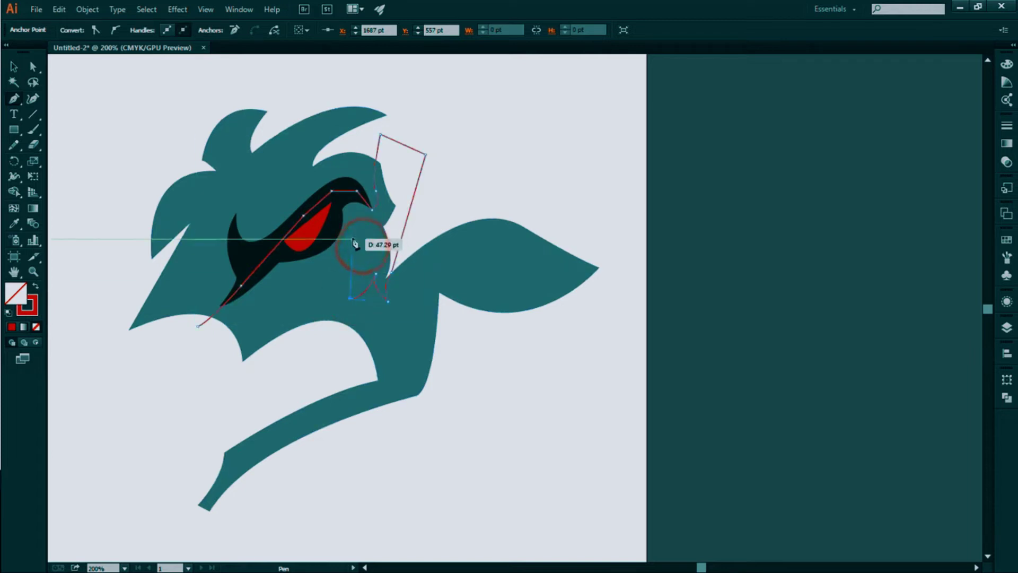
mouse_move(352, 233)
mouse_down()
mouse_move(355, 247)
mouse_move(293, 289)
mouse_move(284, 276)
mouse_move(282, 313)
mouse_up()
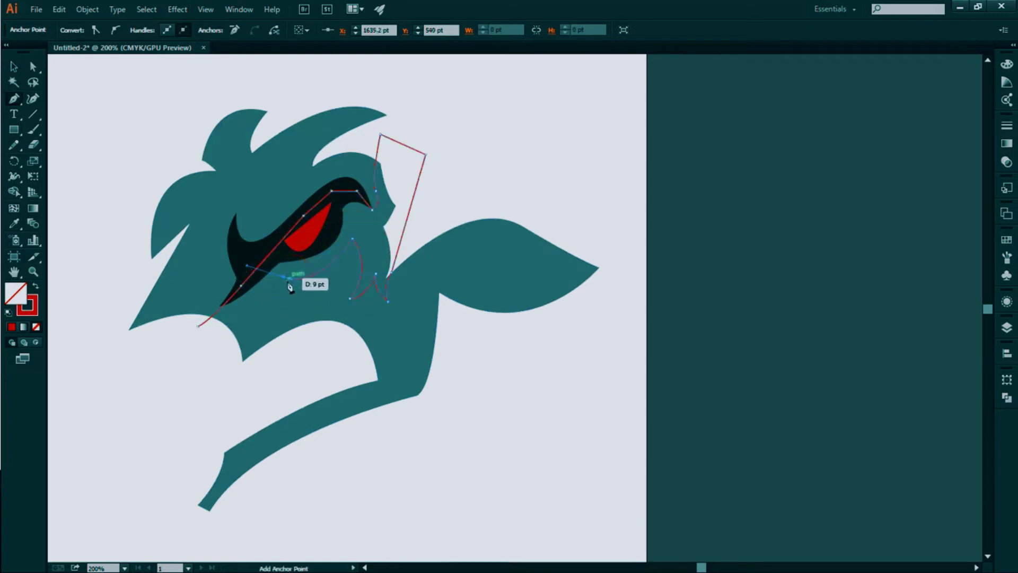
drag(277, 356, 300, 388)
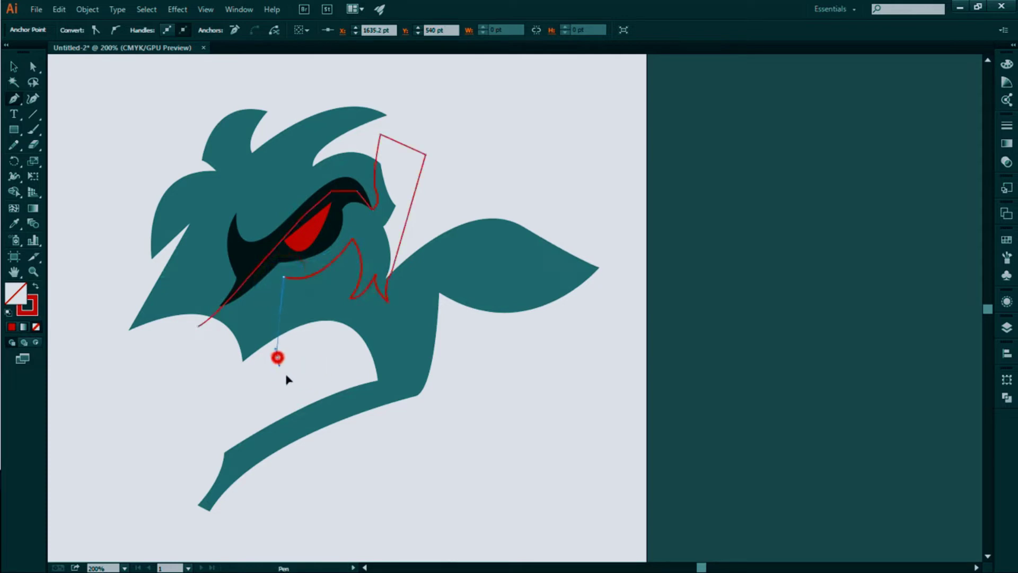
click(229, 389)
click(198, 326)
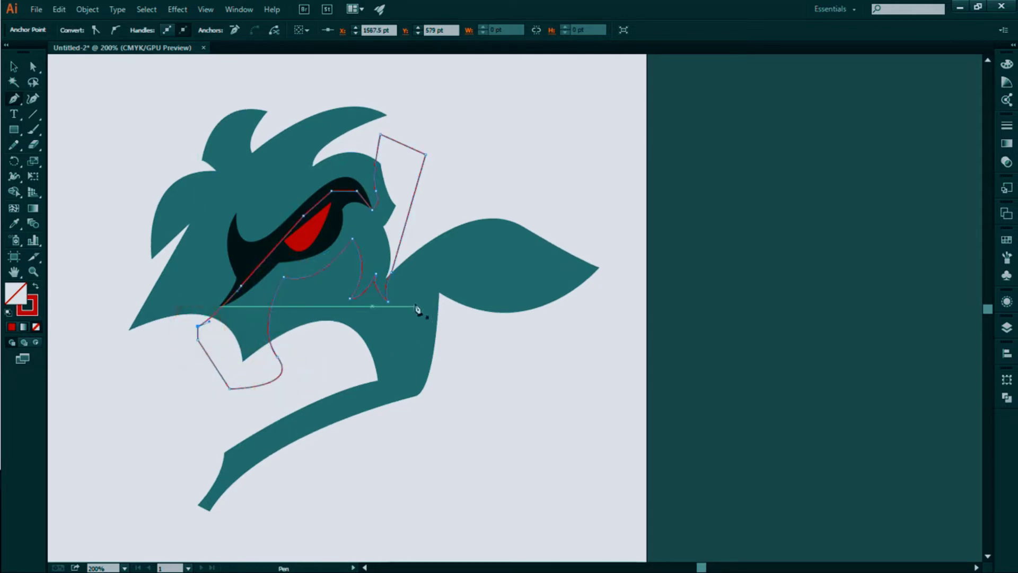
- Trace red shading curves down the jaw and neck and into the hair tuft
click(424, 281)
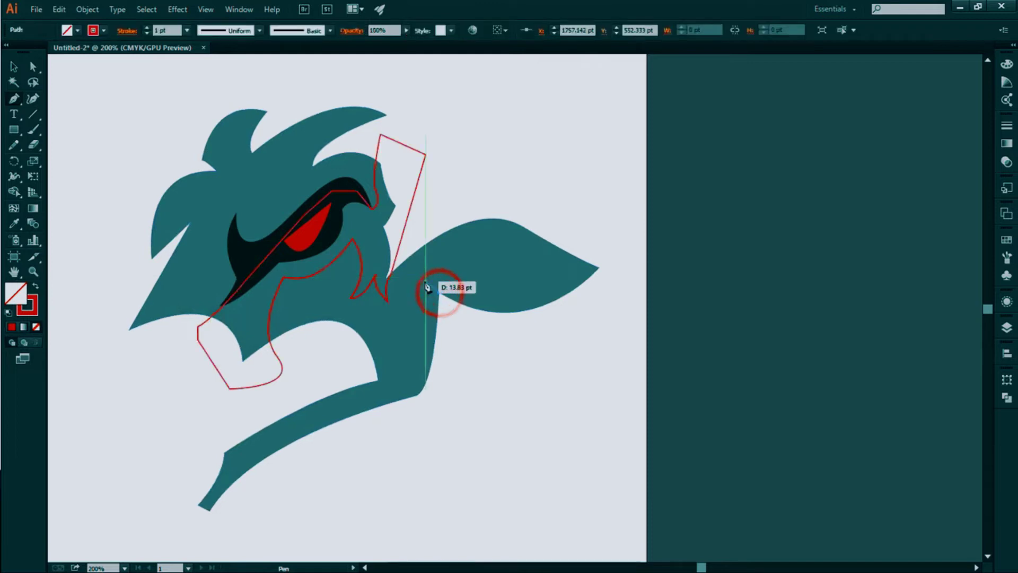
drag(404, 380, 407, 386)
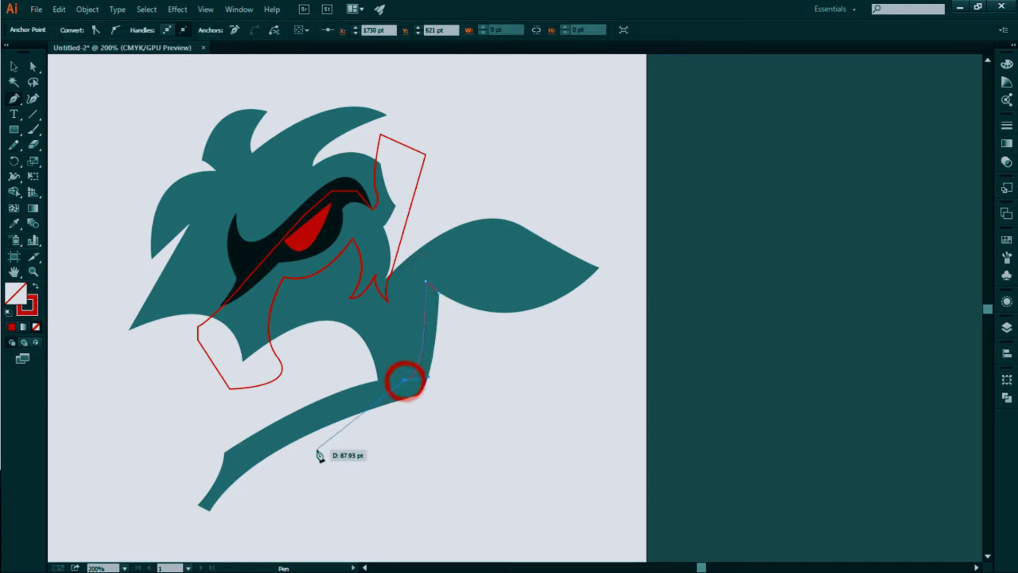
mouse_move(247, 471)
mouse_down()
mouse_move(239, 504)
mouse_move(220, 512)
mouse_up()
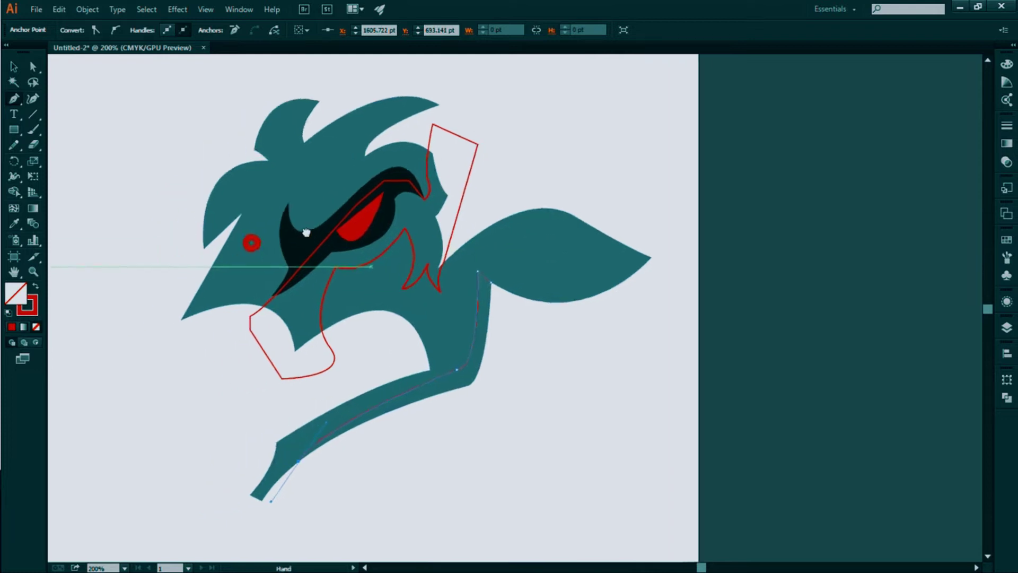
drag(250, 242, 290, 326)
click(309, 186)
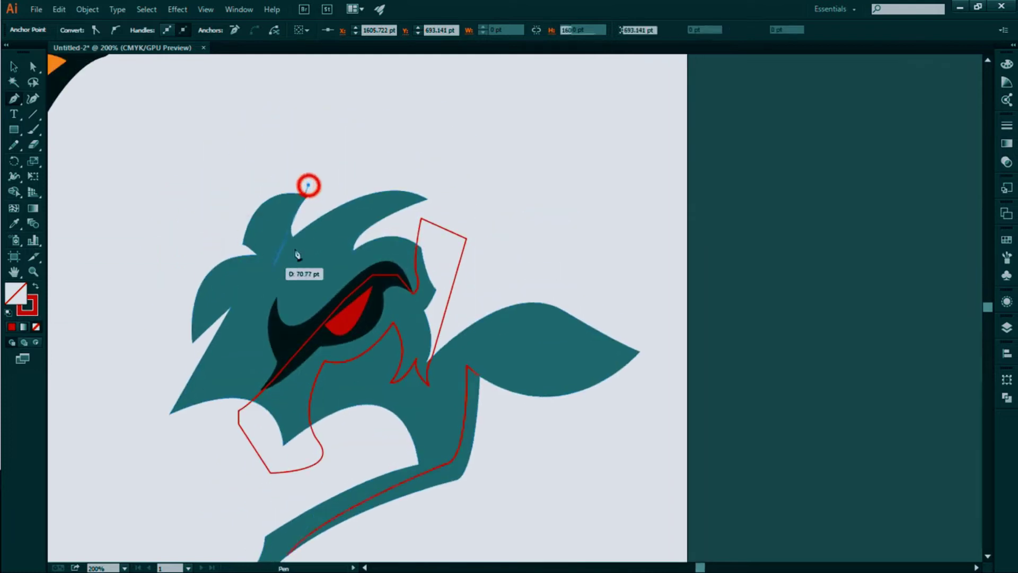
drag(293, 239, 302, 272)
mouse_move(353, 249)
mouse_down()
mouse_move(435, 183)
mouse_move(503, 182)
mouse_up()
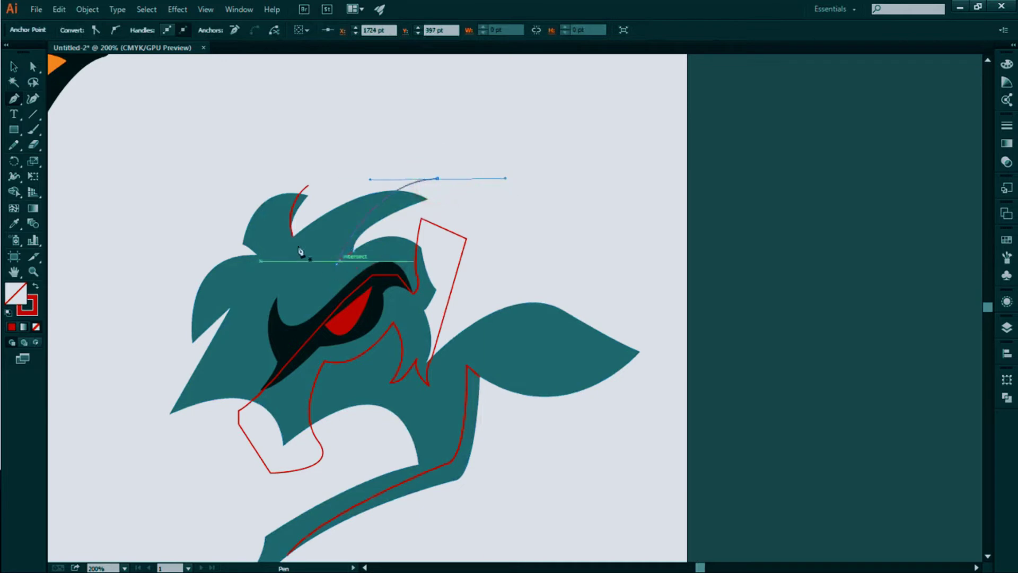
- Draw a short shading curve across the head's left side and marquee-select all artwork
click(188, 313)
drag(231, 307, 269, 281)
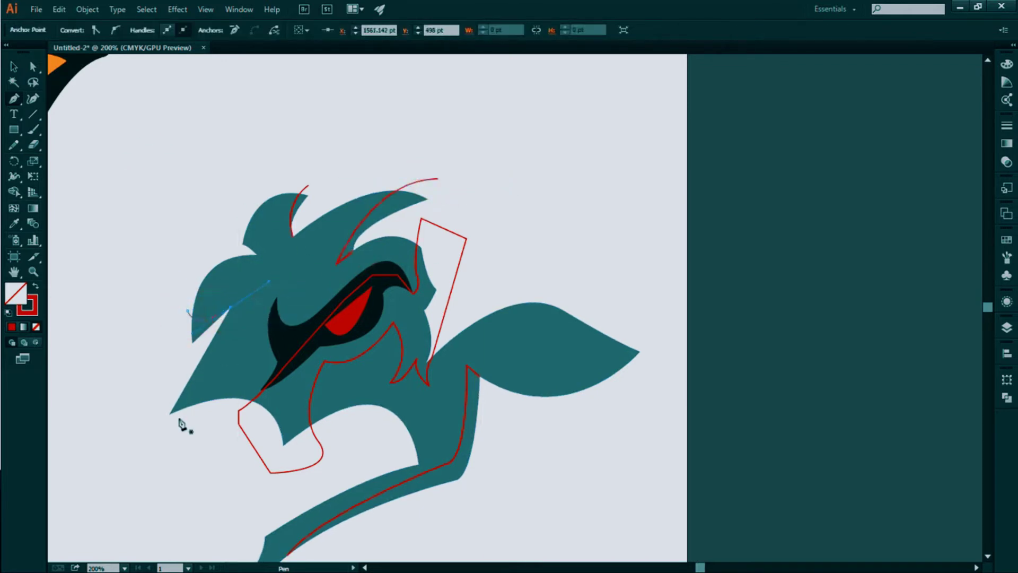
drag(122, 399, 126, 378)
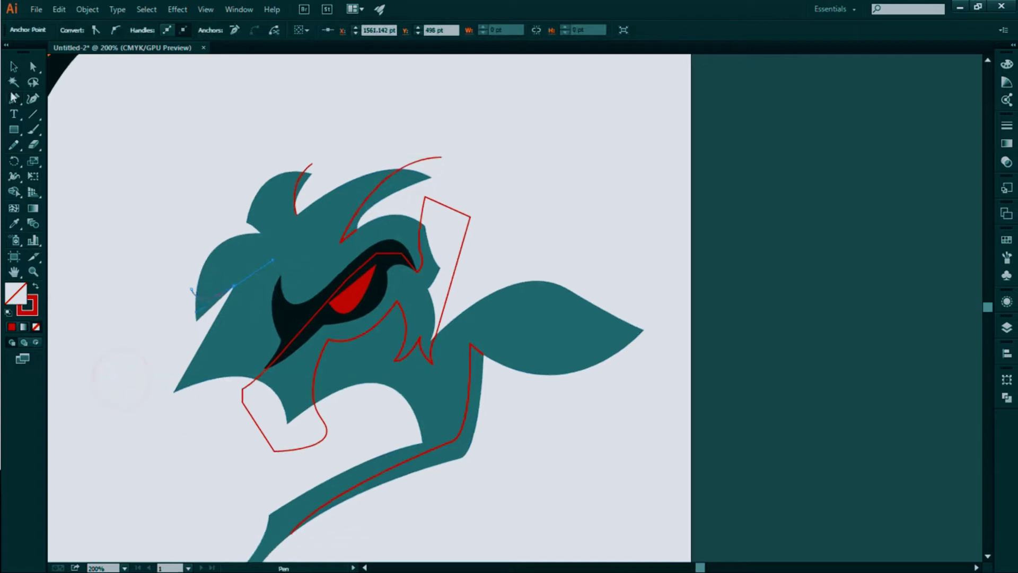
drag(172, 131, 493, 493)
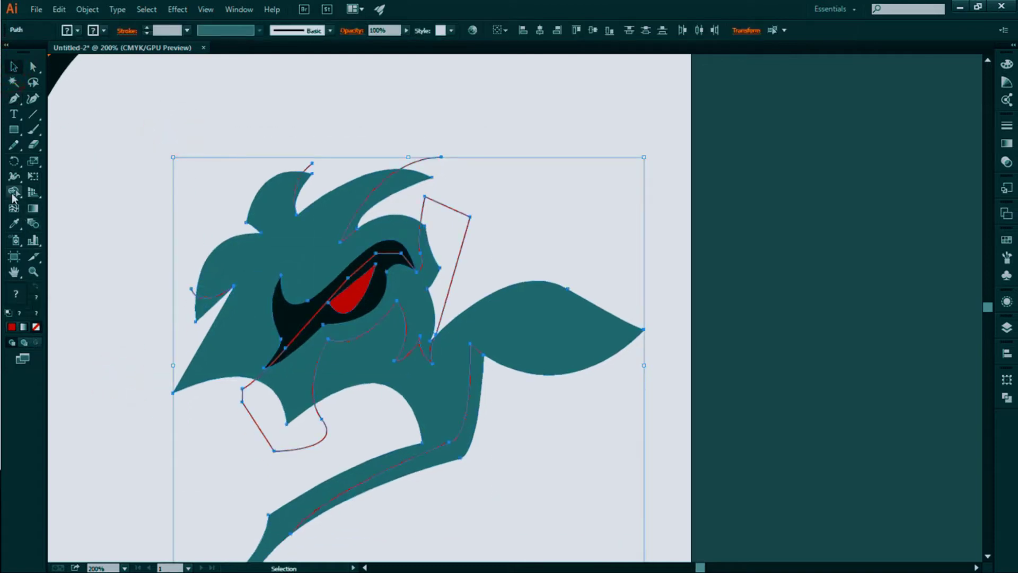
- Remove the large head, eye crescent and body regions from the traced shading with Shape Builder
click(14, 194)
alt+click(333, 208)
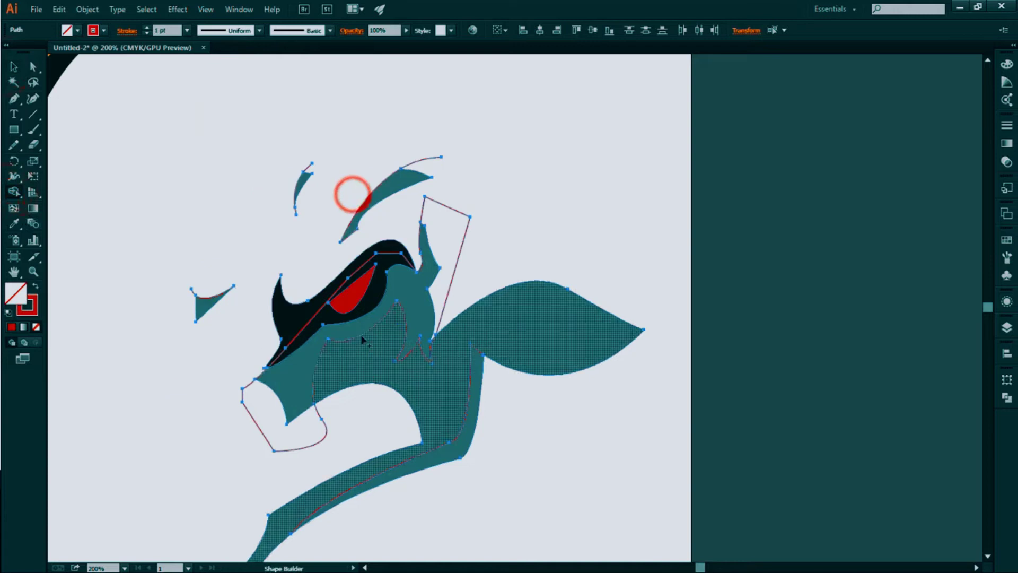
alt+click(294, 316)
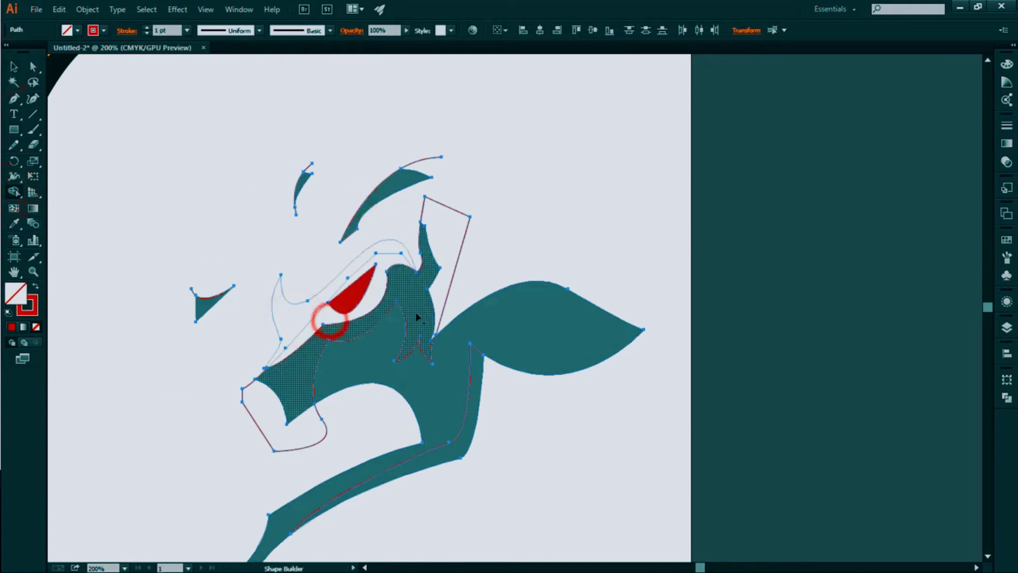
alt+click(380, 366)
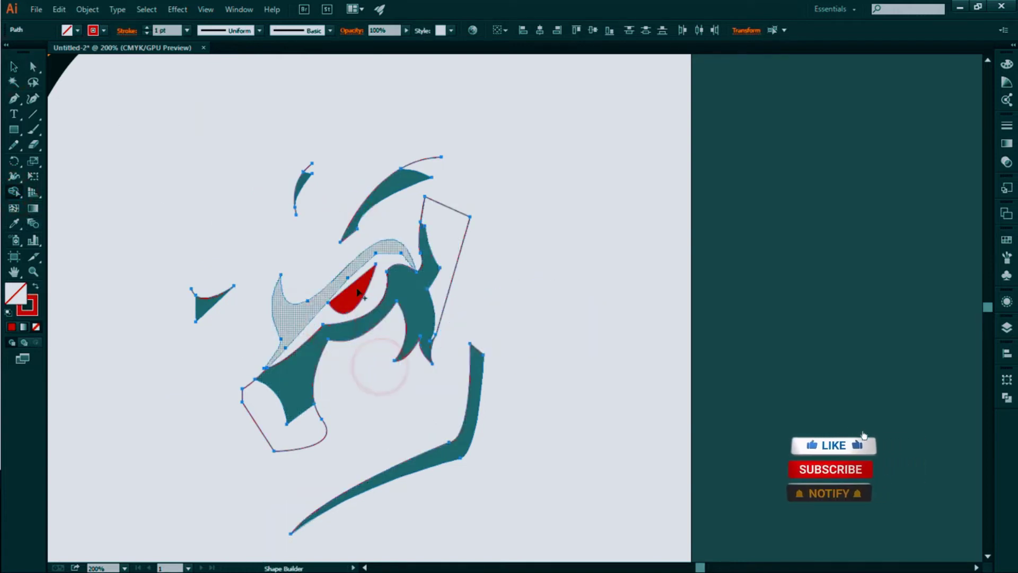
- Select the remaining small shading pieces and fill them with the sampled dark teal
click(14, 67)
click(167, 176)
click(303, 183)
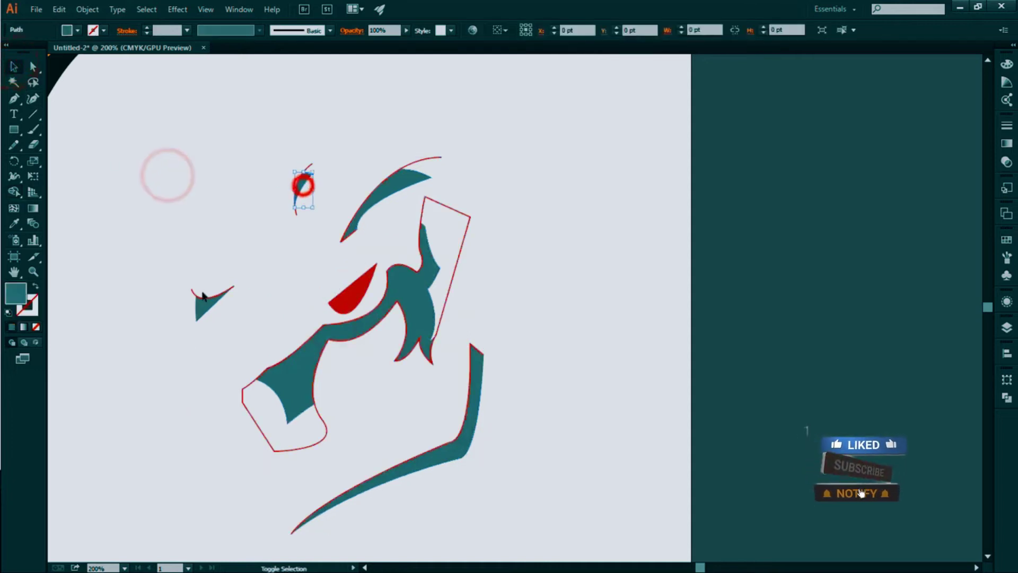
click(203, 305)
shift+click(305, 183)
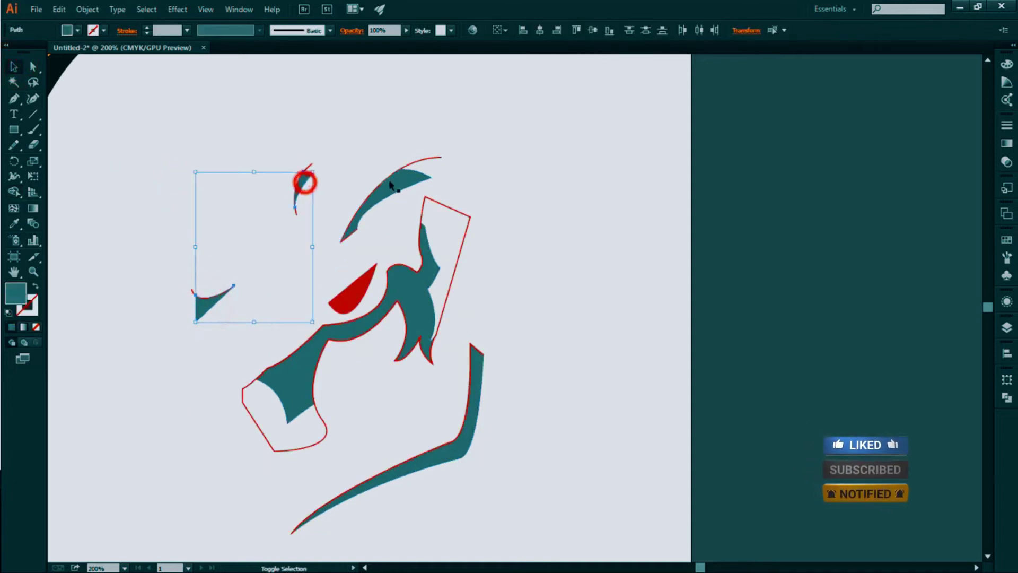
shift+click(398, 177)
shift+click(412, 307)
shift+click(475, 427)
key(ctrl+0)
key(i)
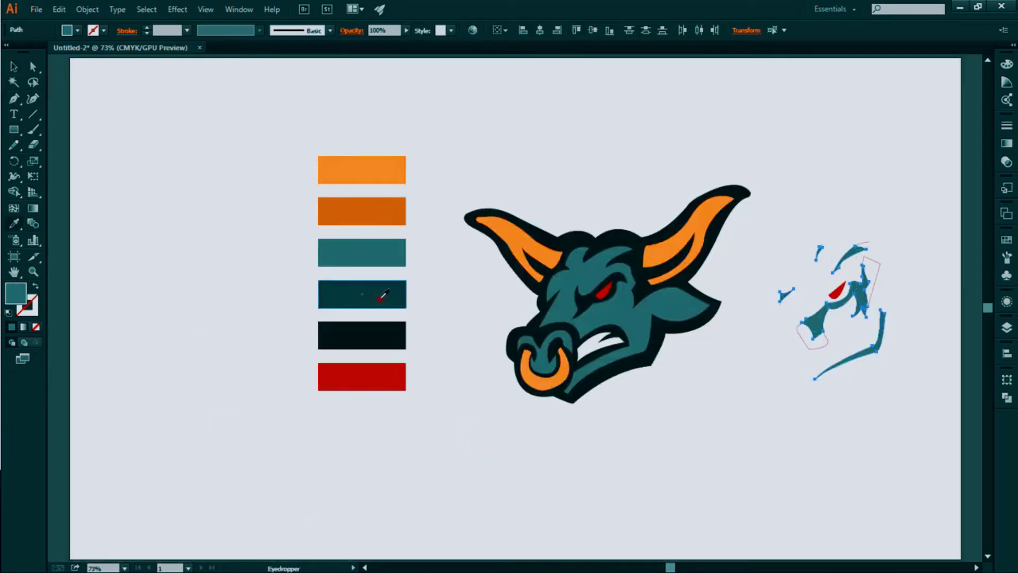
click(380, 298)
- Move the dark teal shading shapes onto the bull's brow and cheek
click(13, 66)
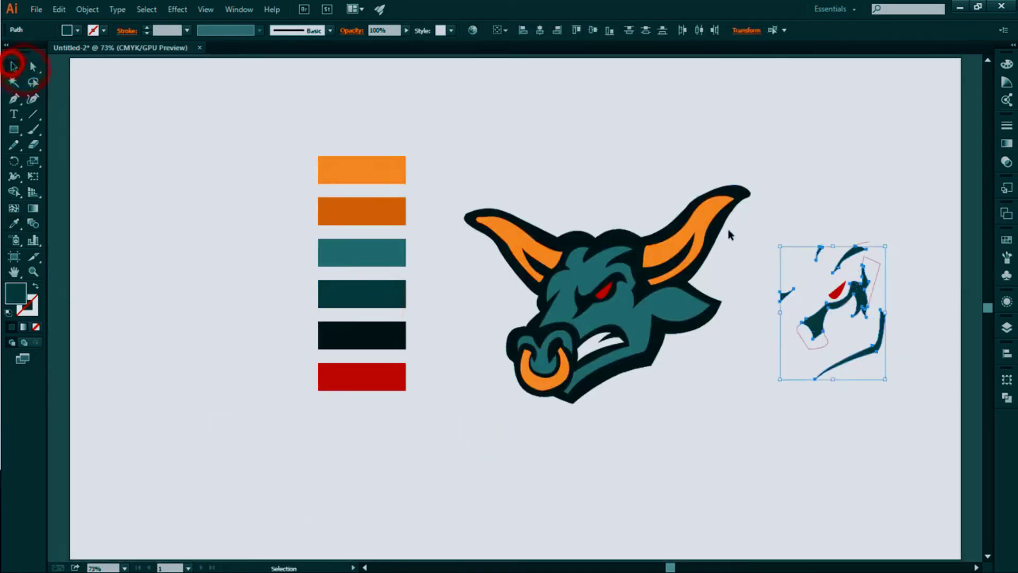
drag(821, 327, 586, 312)
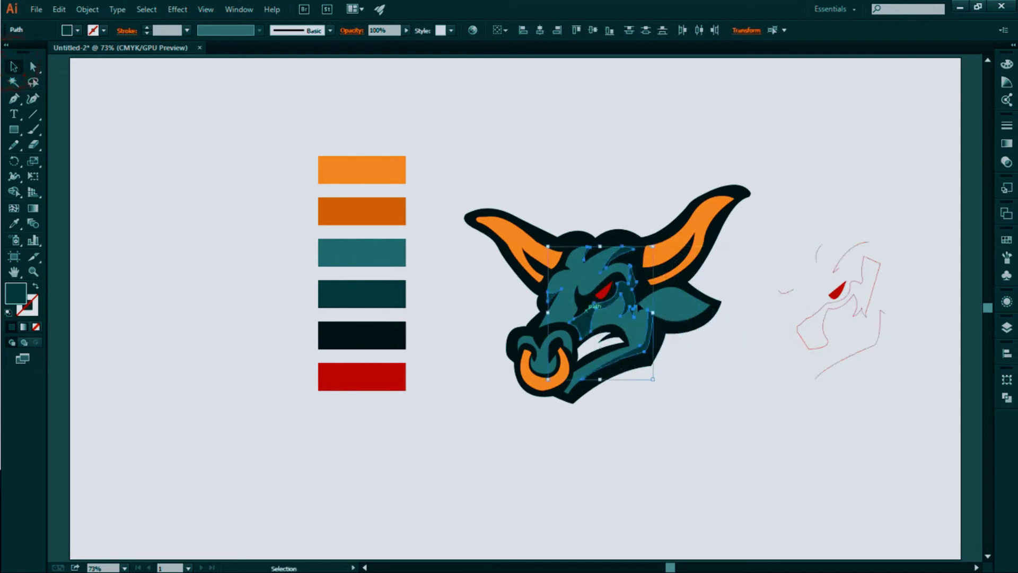
click(778, 219)
drag(779, 213, 875, 390)
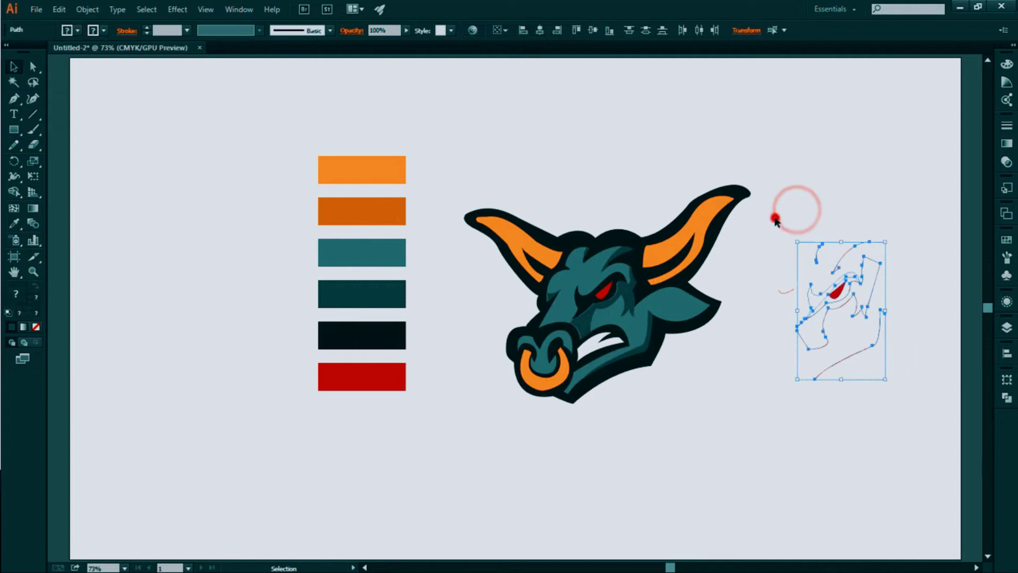
key(ctrl+z)
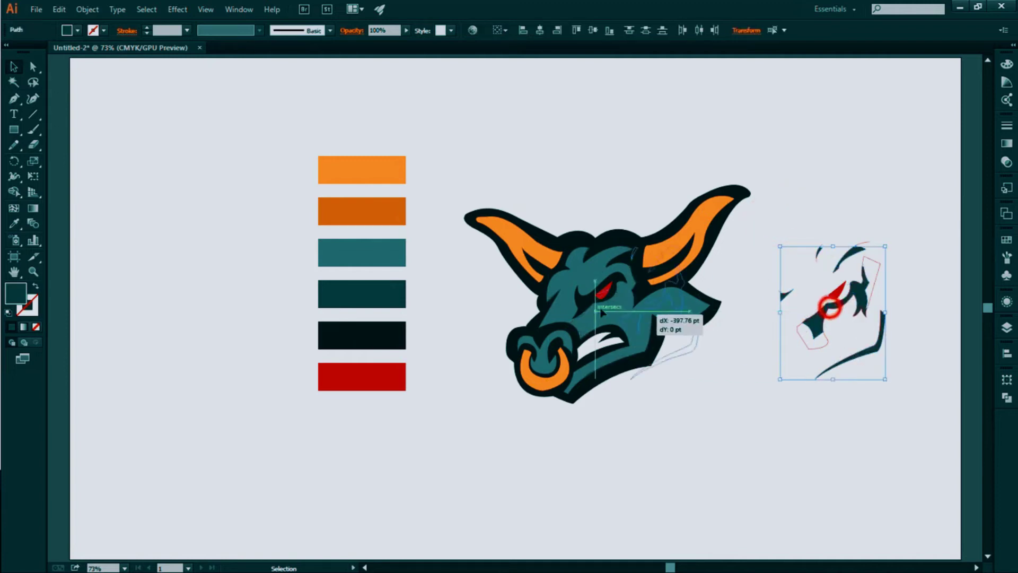
drag(831, 312, 598, 312)
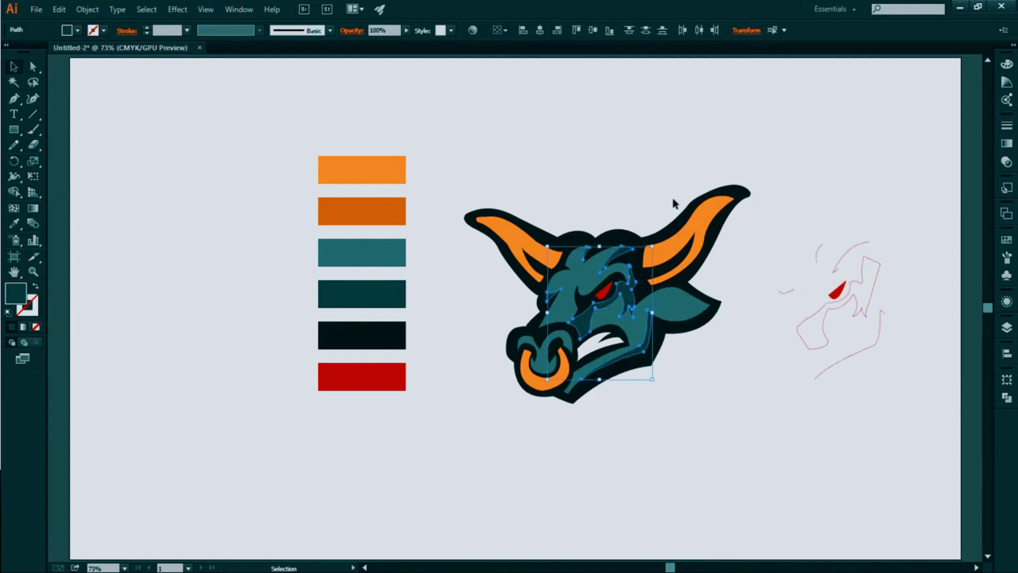
key(ctrl+plus)
key(ctrl+plus)
key(ctrl+plus)
drag(673, 198, 477, 177)
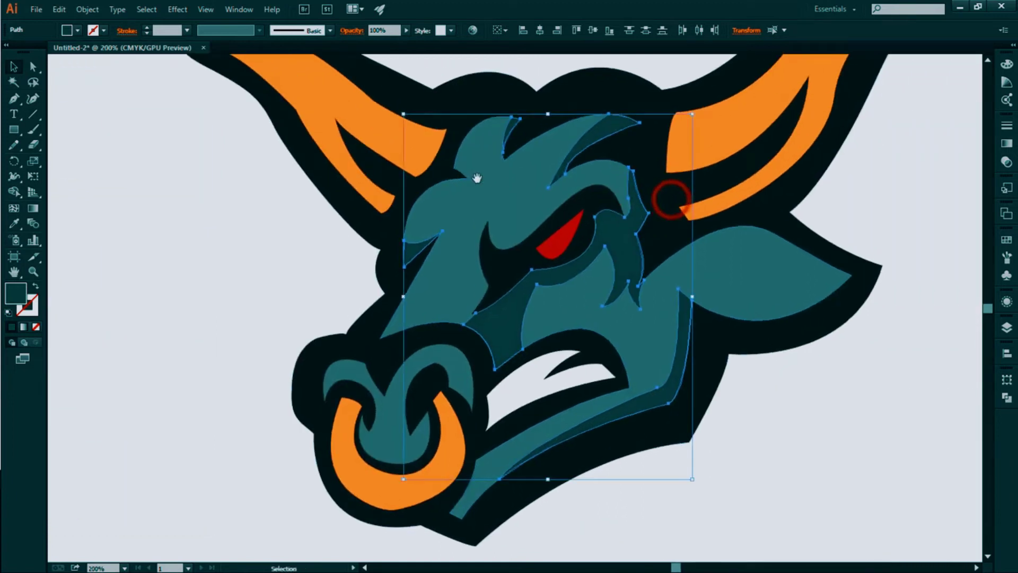
- Check the face shading pieces and select the eye-and-brow shading path
click(825, 395)
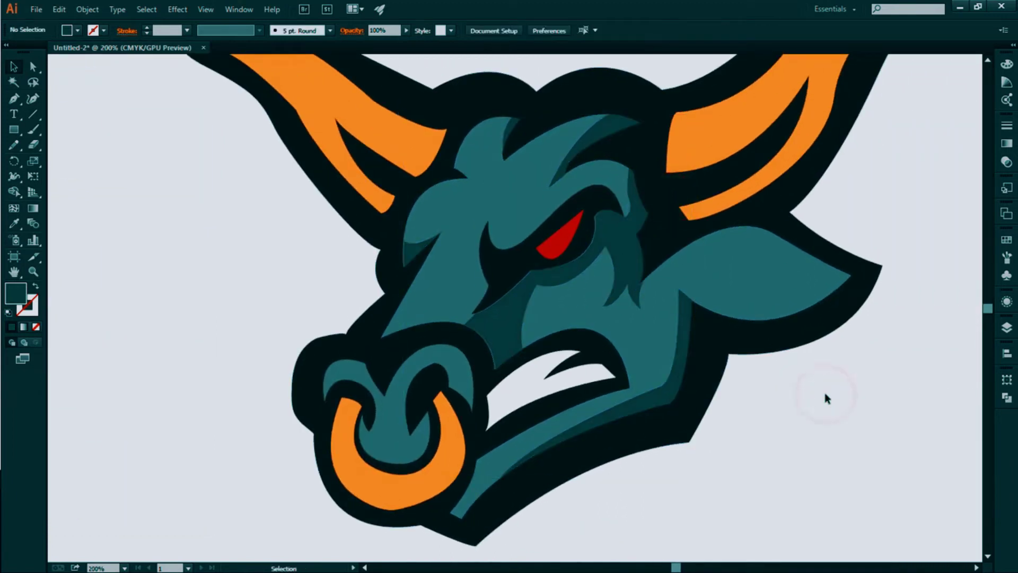
click(618, 263)
click(789, 392)
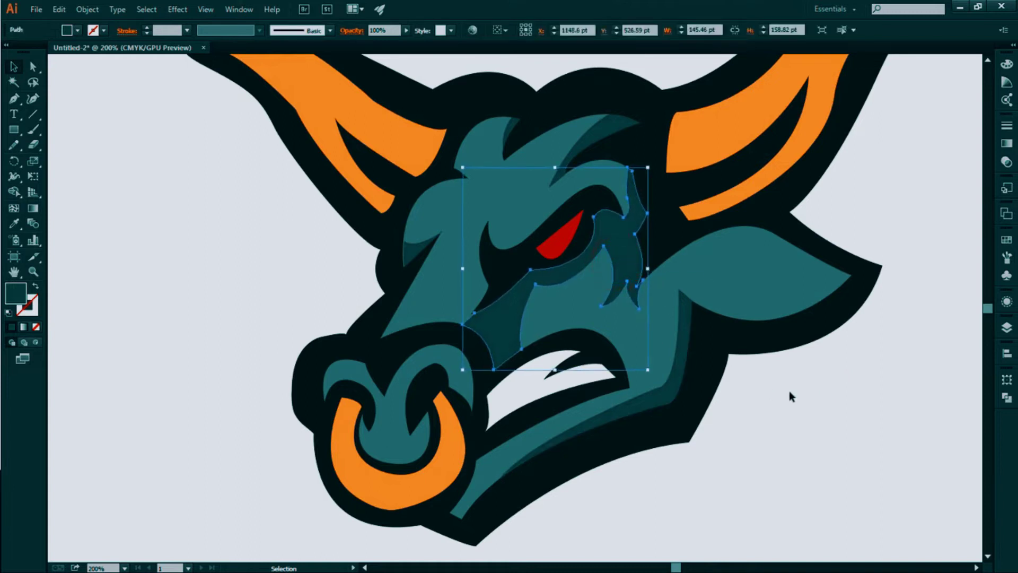
click(637, 225)
click(843, 375)
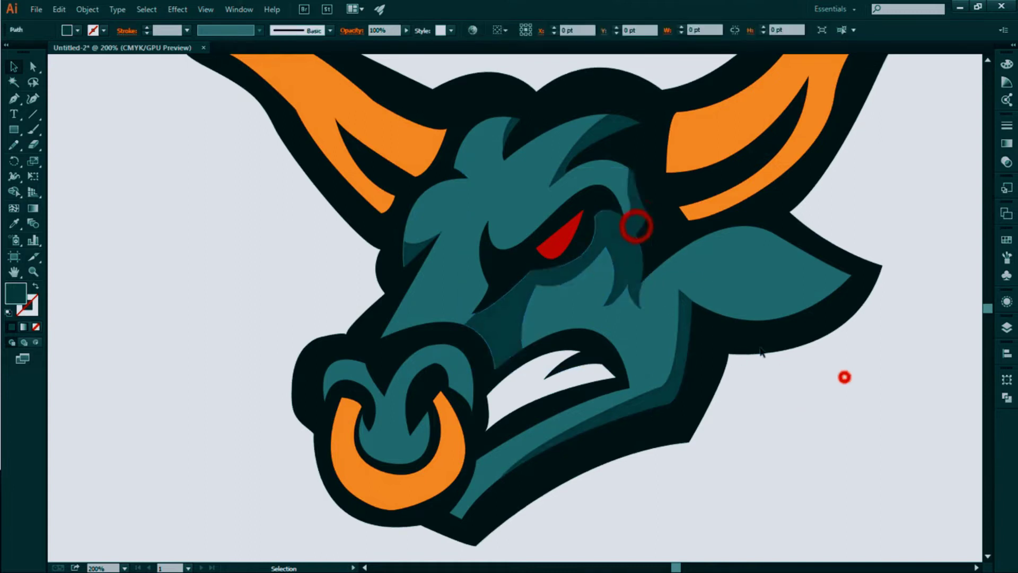
click(572, 261)
click(764, 371)
mouse_move(685, 437)
mouse_down()
mouse_move(639, 377)
mouse_move(536, 320)
mouse_up()
click(386, 243)
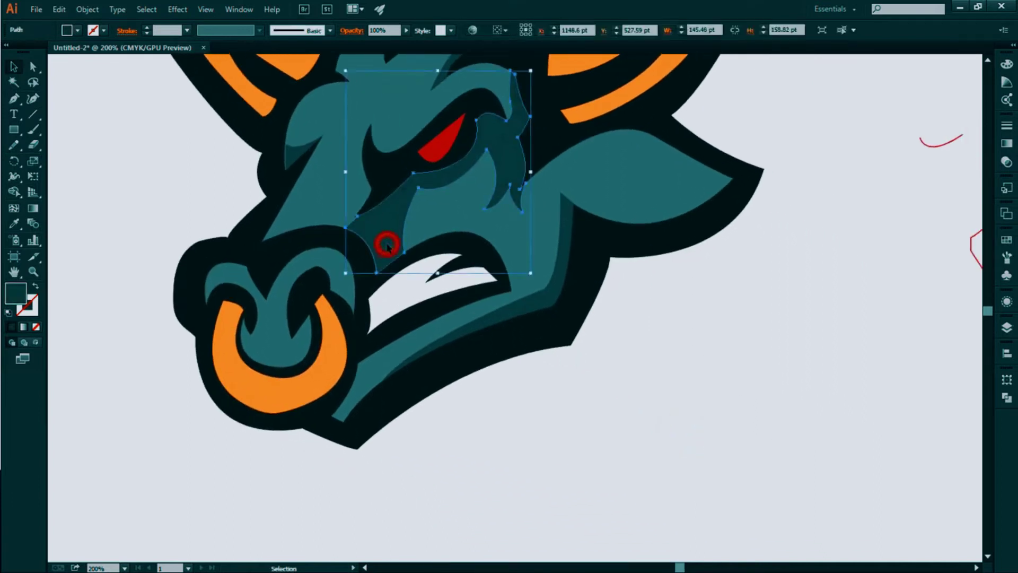
click(636, 348)
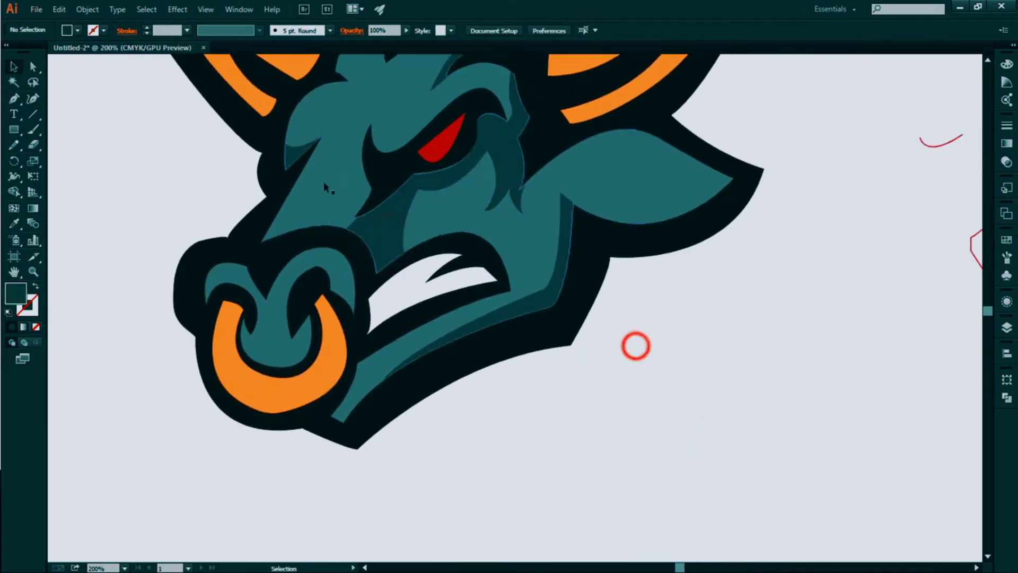
click(404, 212)
click(600, 317)
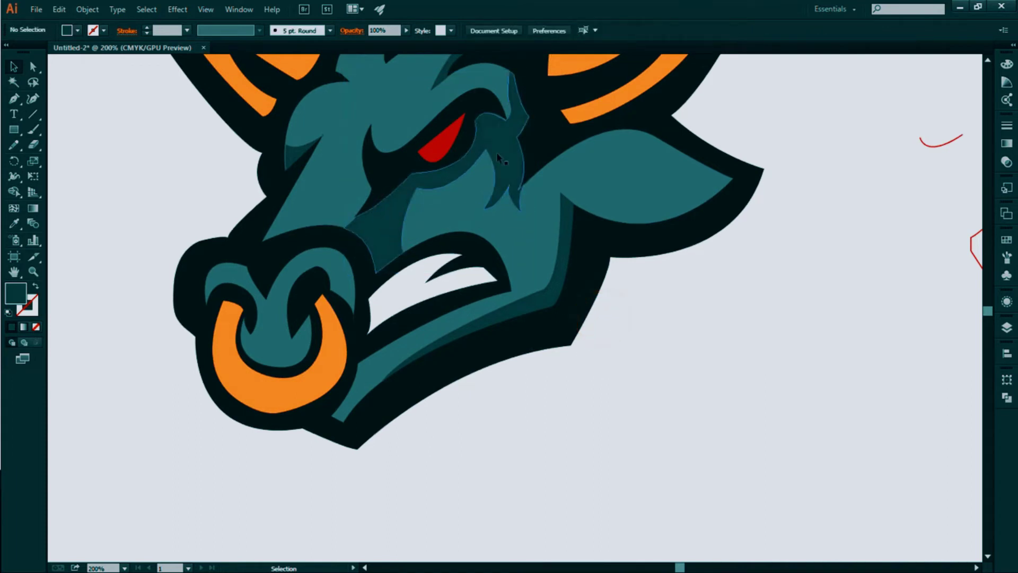
click(511, 141)
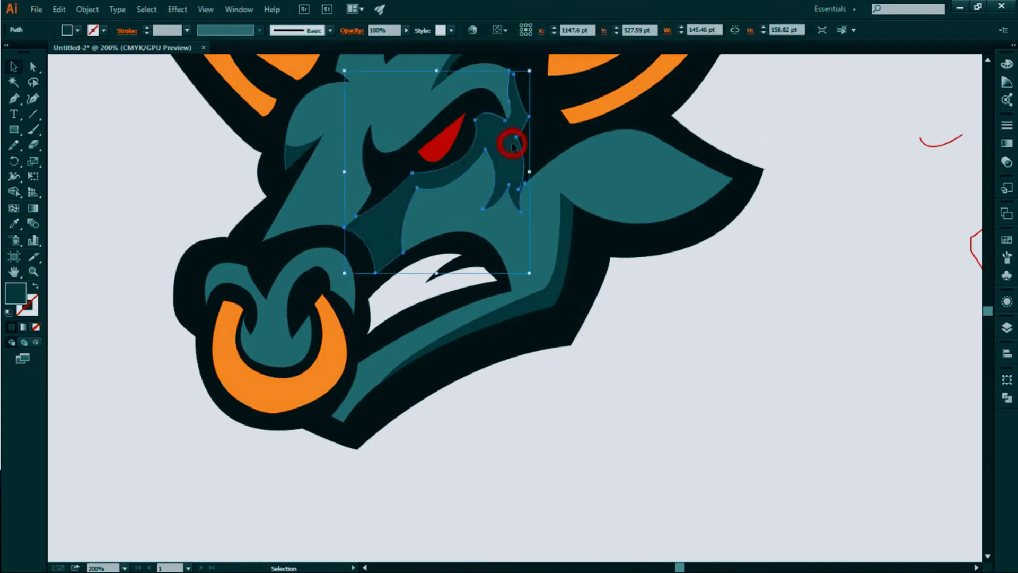
click(801, 154)
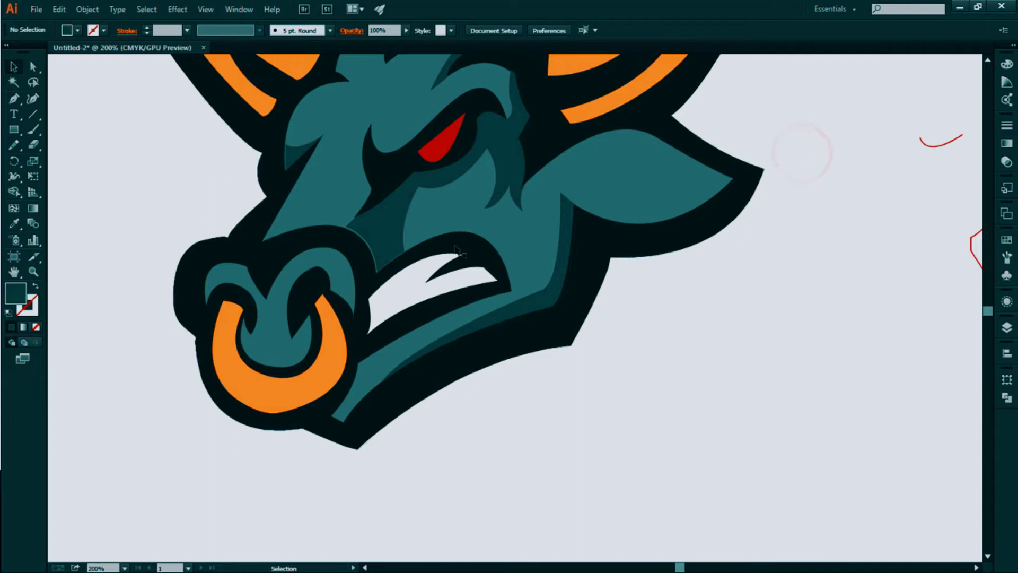
click(394, 233)
- Pull the shading's left corner anchor toward the muzzle outline with Direct Selection
click(33, 67)
click(348, 227)
key(Left)
key(Left)
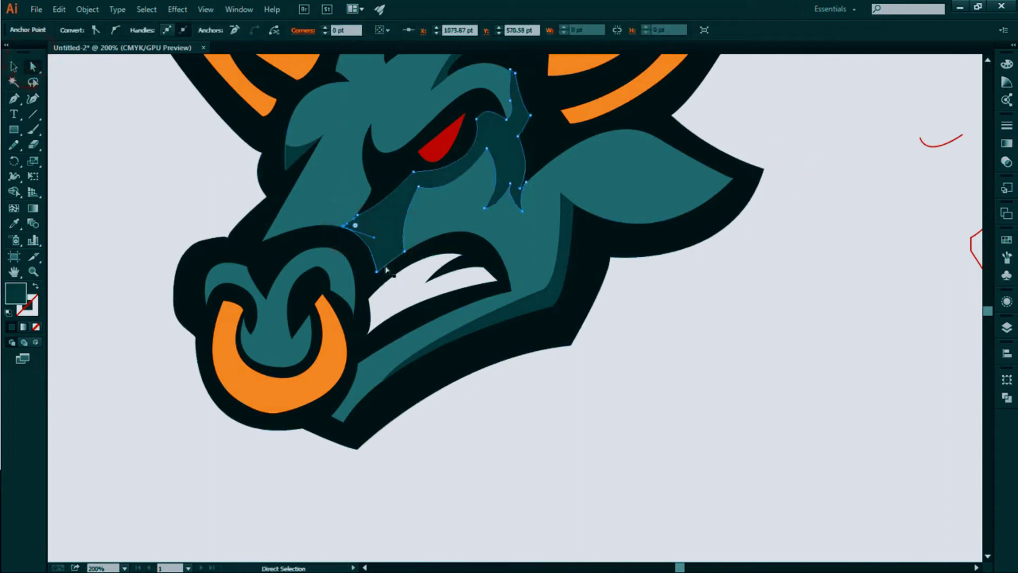
drag(372, 268, 475, 292)
click(795, 379)
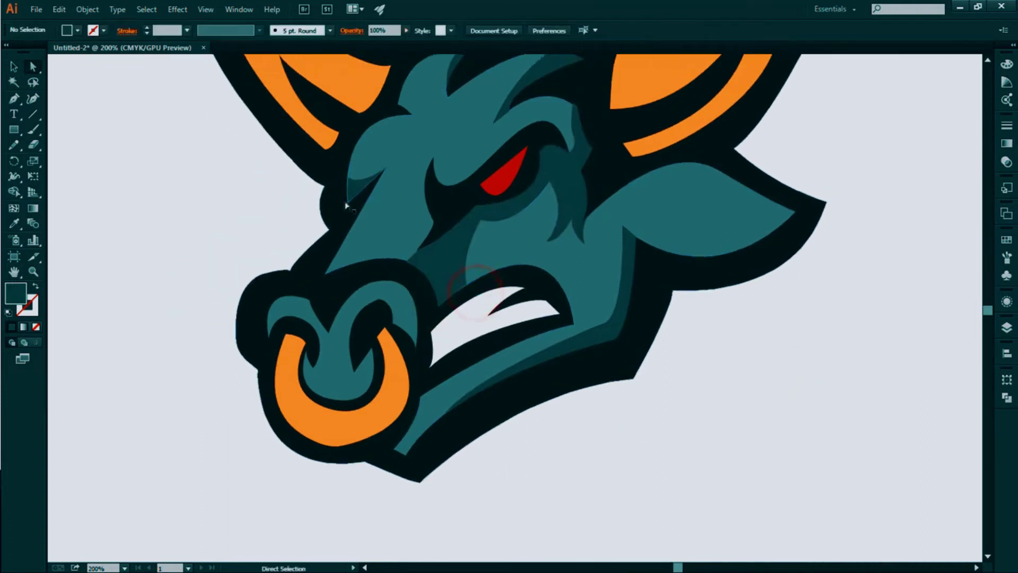
- Select the dark muzzle shading shapes together with their neighbouring shape
click(14, 67)
click(360, 186)
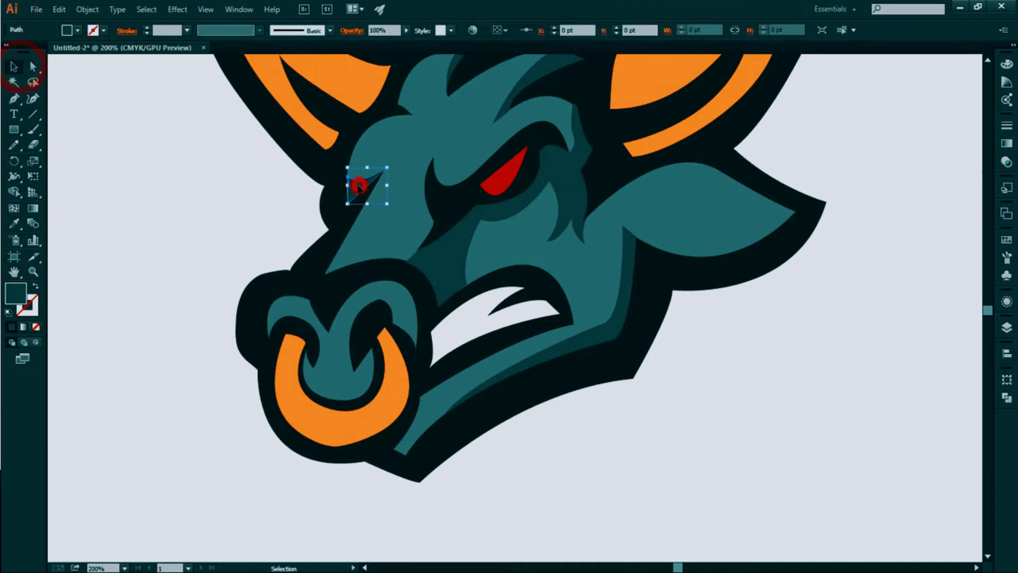
click(302, 220)
scroll(303, 220, up, 3)
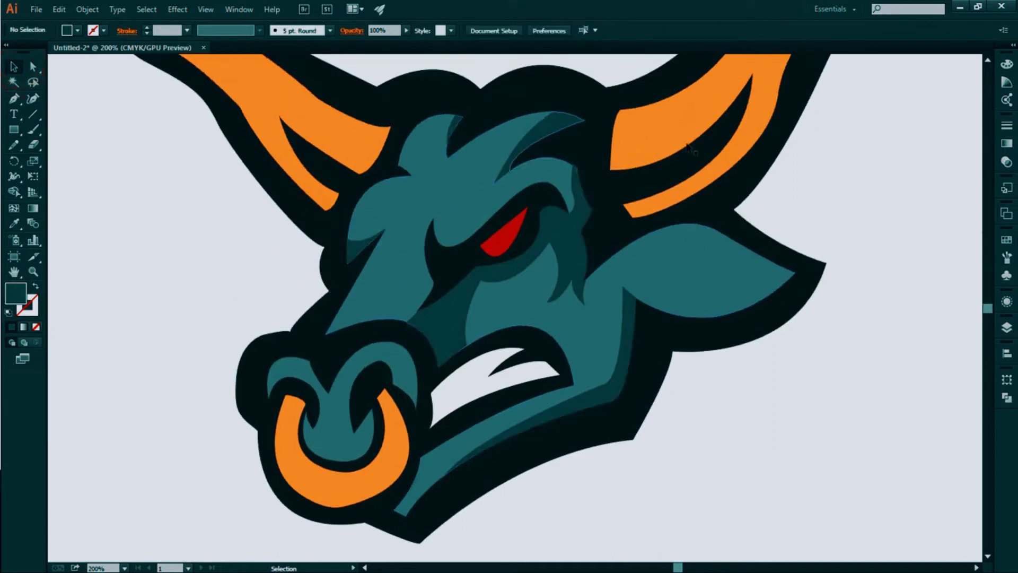
scroll(493, 321, up, 2)
key(v)
click(498, 284)
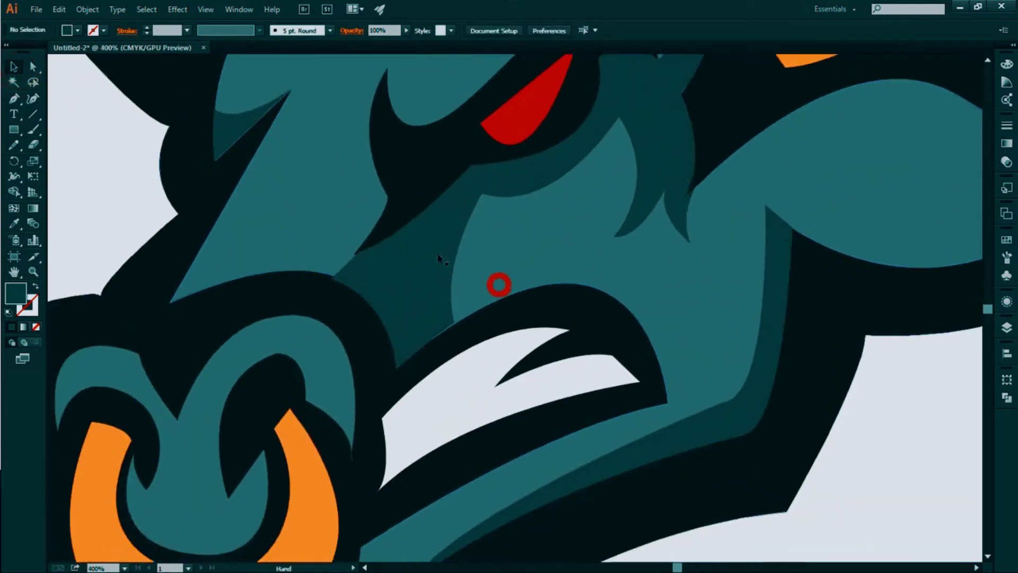
click(430, 254)
click(296, 238)
- Merge the muzzle region and leftover sliver into the dark shading with Shape Builder
click(13, 191)
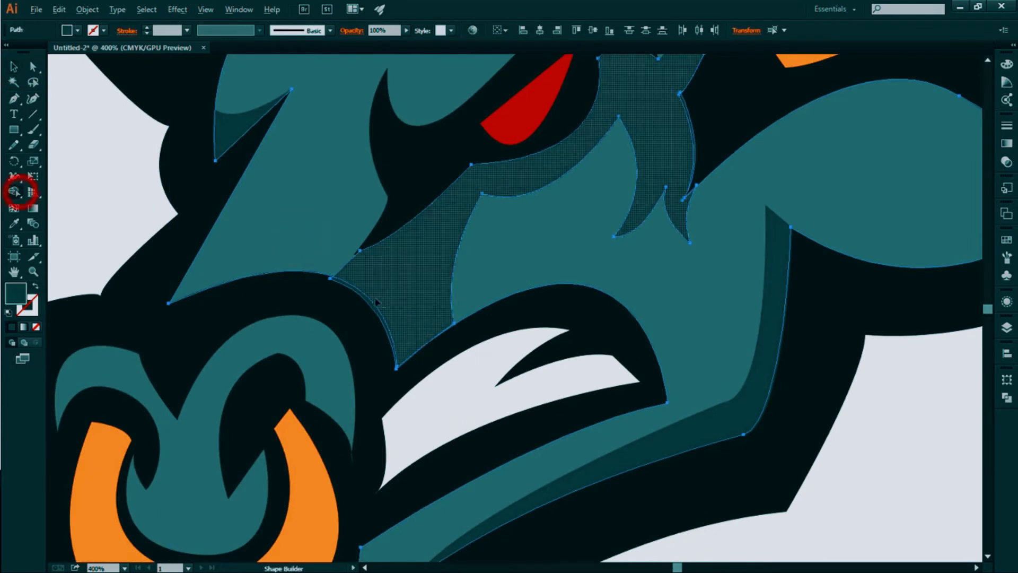
click(366, 300)
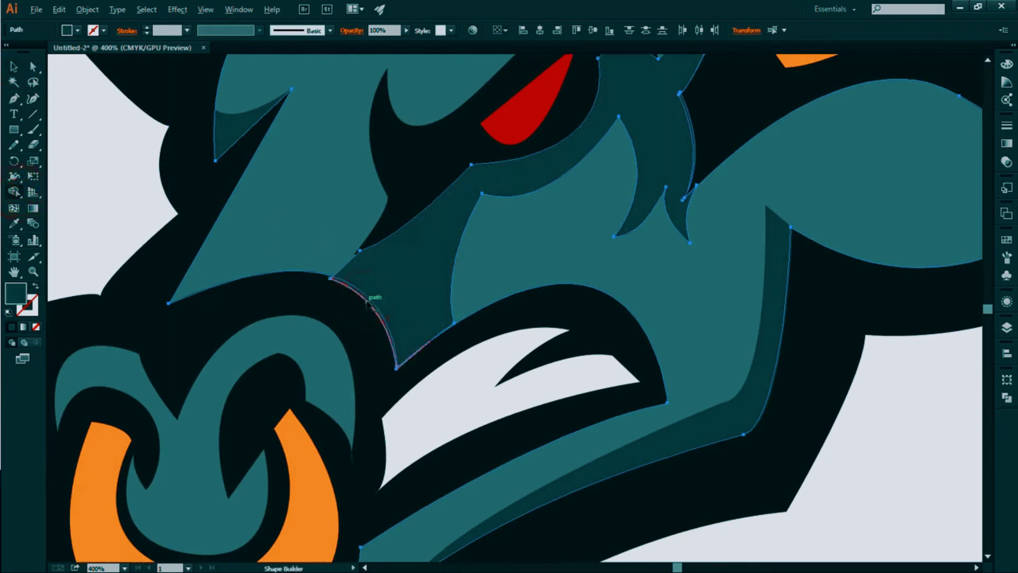
key(ctrl+plus)
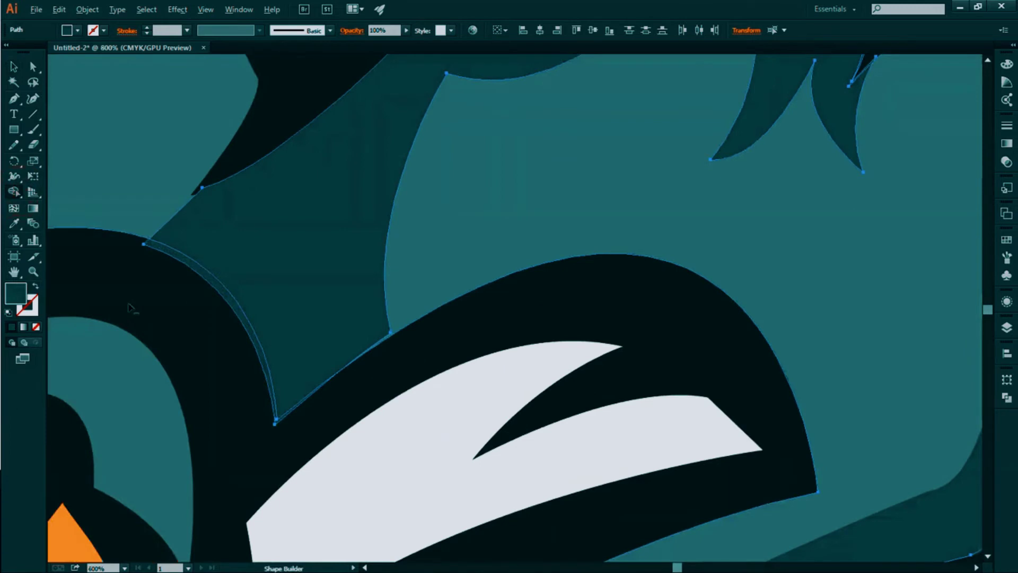
click(214, 280)
key(ctrl+0)
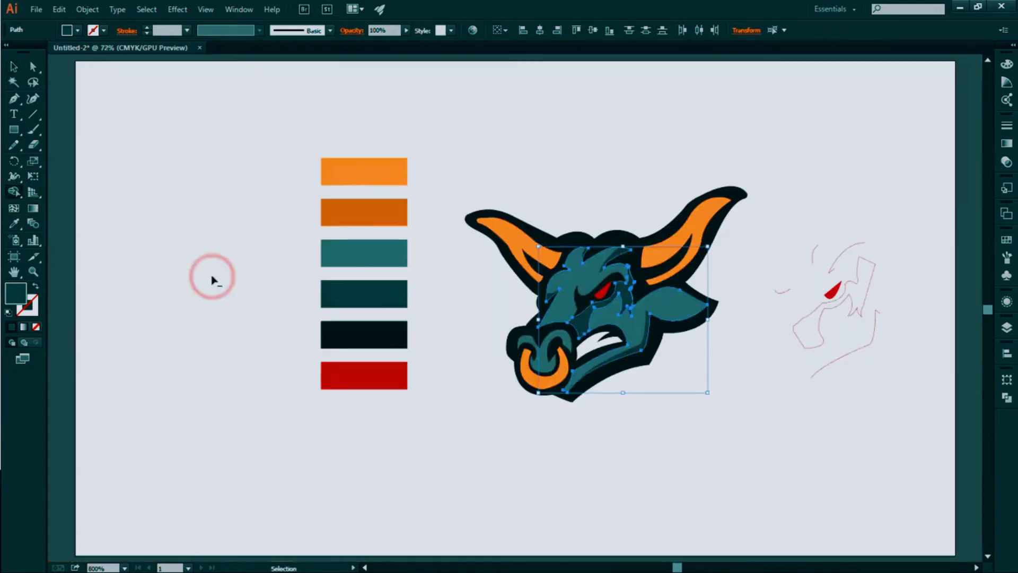
key(v)
click(437, 112)
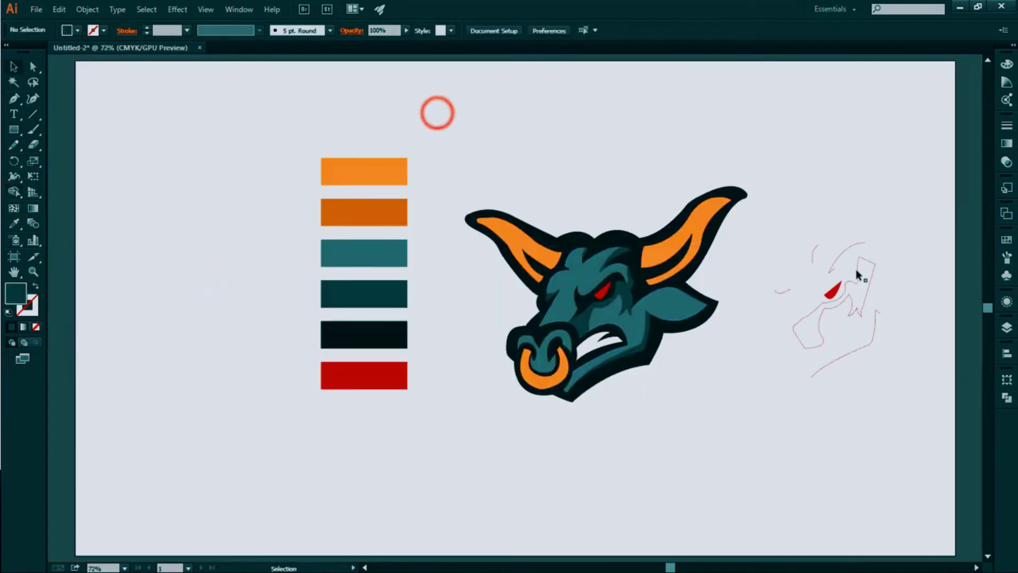
- Delete the red rough sketch and give the inner ear shape the dark outline colour
click(793, 281)
key(Delete)
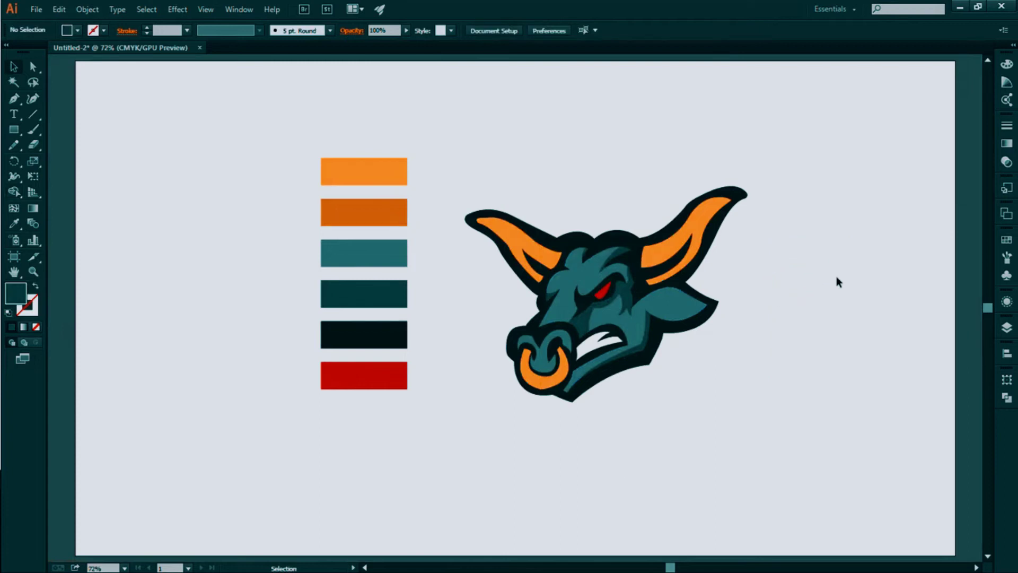
click(666, 291)
drag(780, 284, 700, 341)
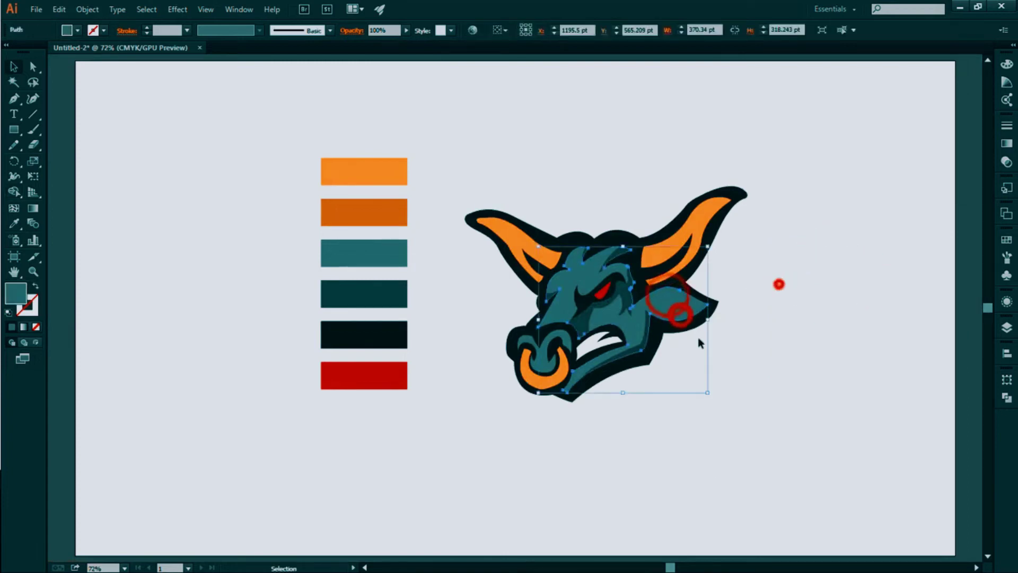
click(757, 322)
click(737, 275)
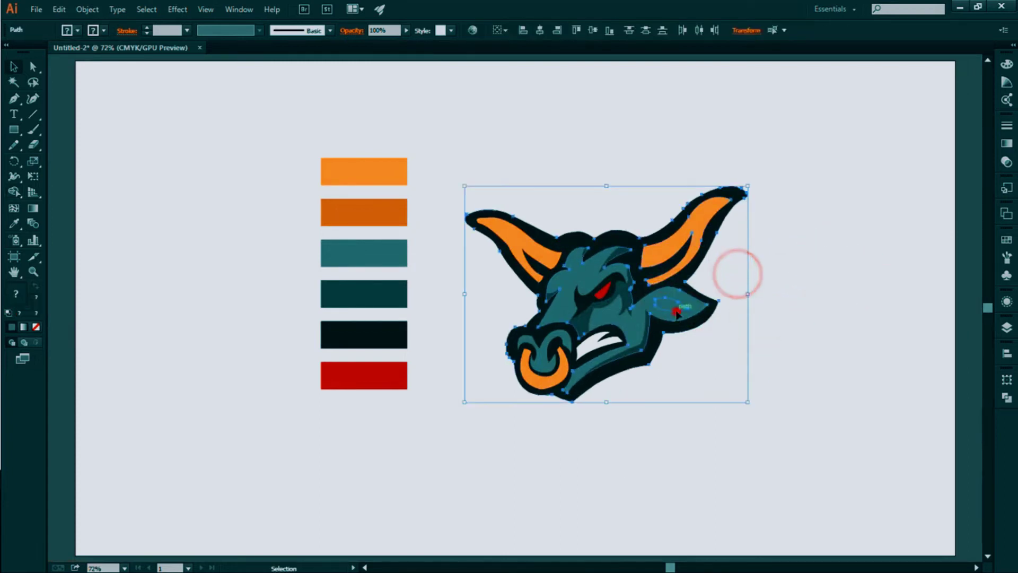
click(782, 298)
click(672, 303)
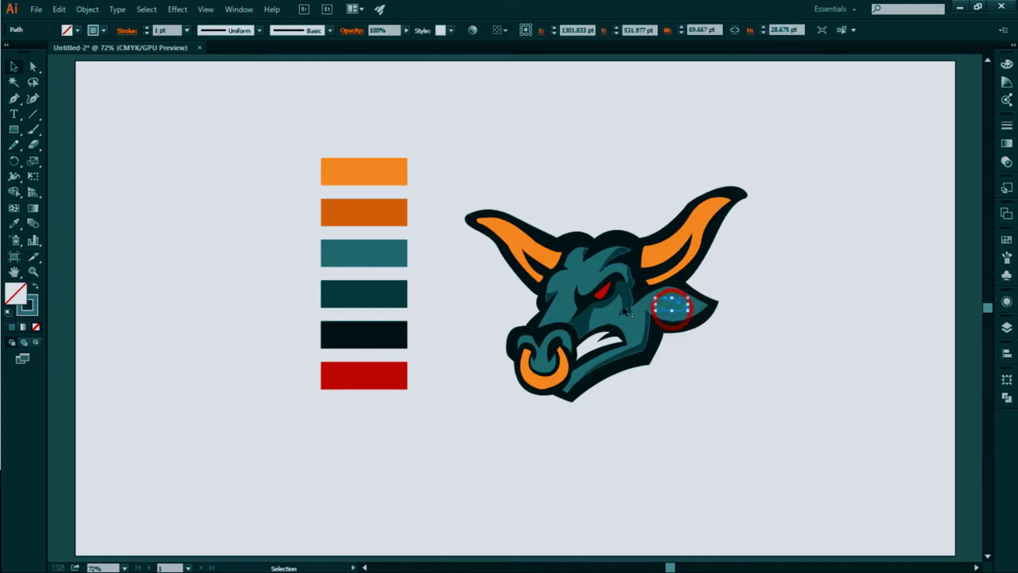
key(i)
click(715, 306)
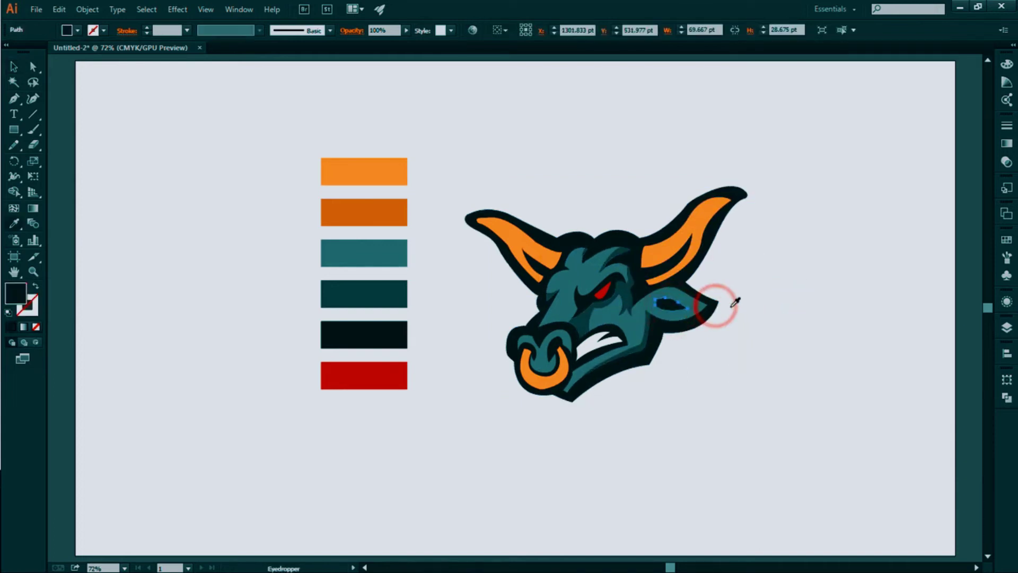
- Draw a closed curved shape with the Pen tool beneath the ear's inner shape
key(ctrl+shift+a)
key(ctrl+equal)
key(ctrl+equal)
key(ctrl+equal)
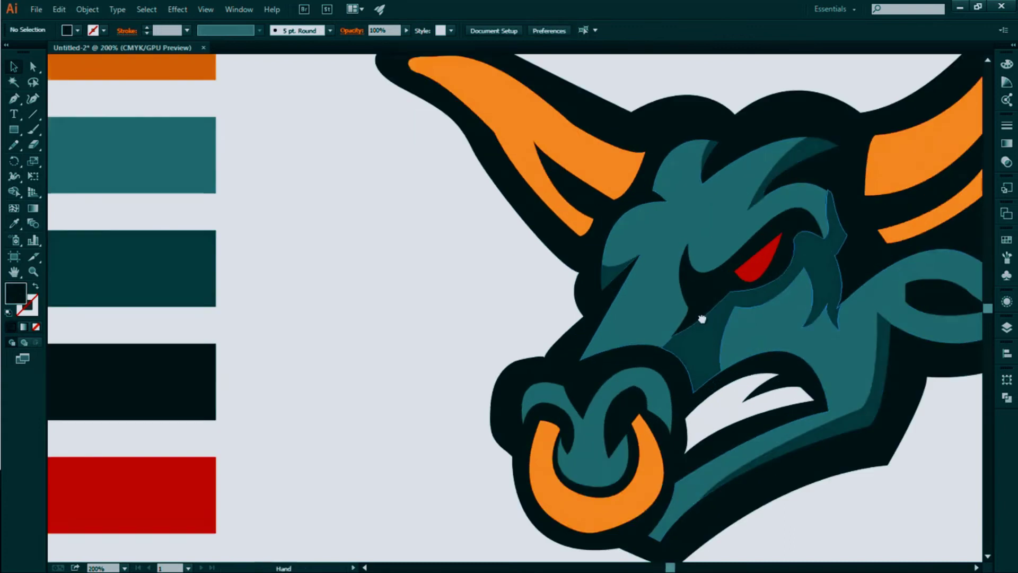
drag(702, 320, 306, 302)
key(p)
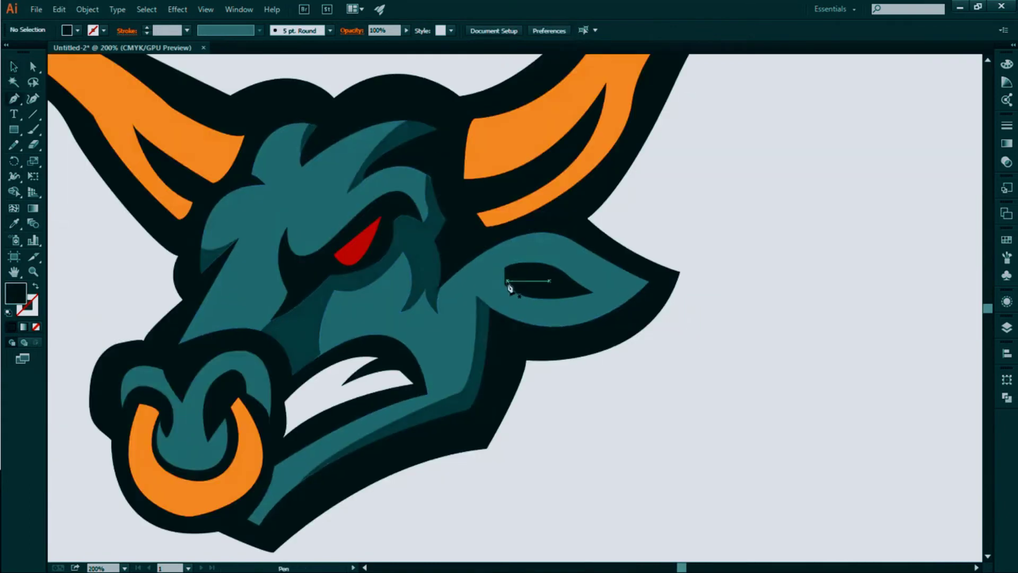
click(504, 279)
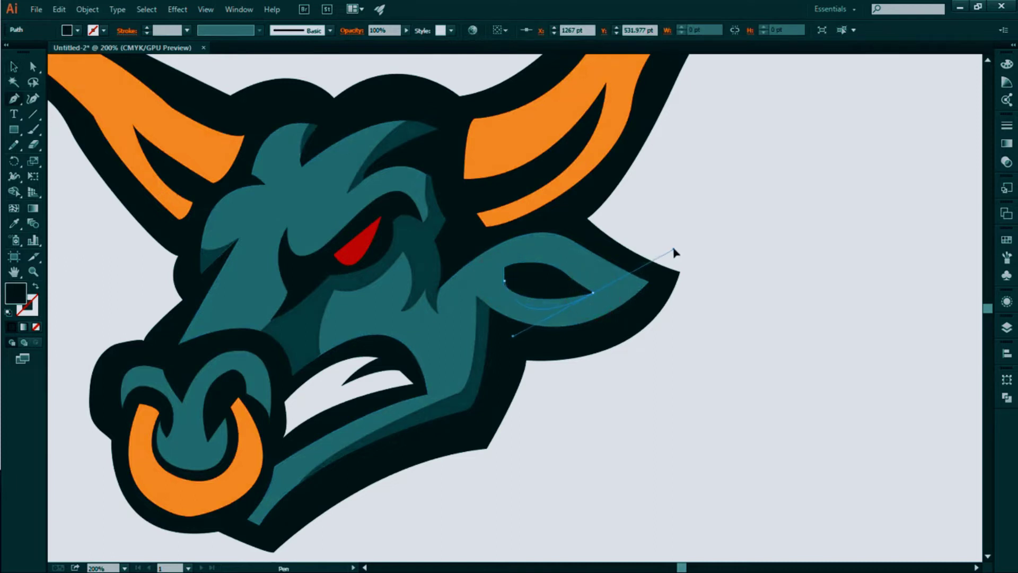
drag(675, 253, 603, 291)
click(596, 291)
click(507, 281)
- Fill the new curve with the head's teal and bring it to the front
key(i)
click(427, 274)
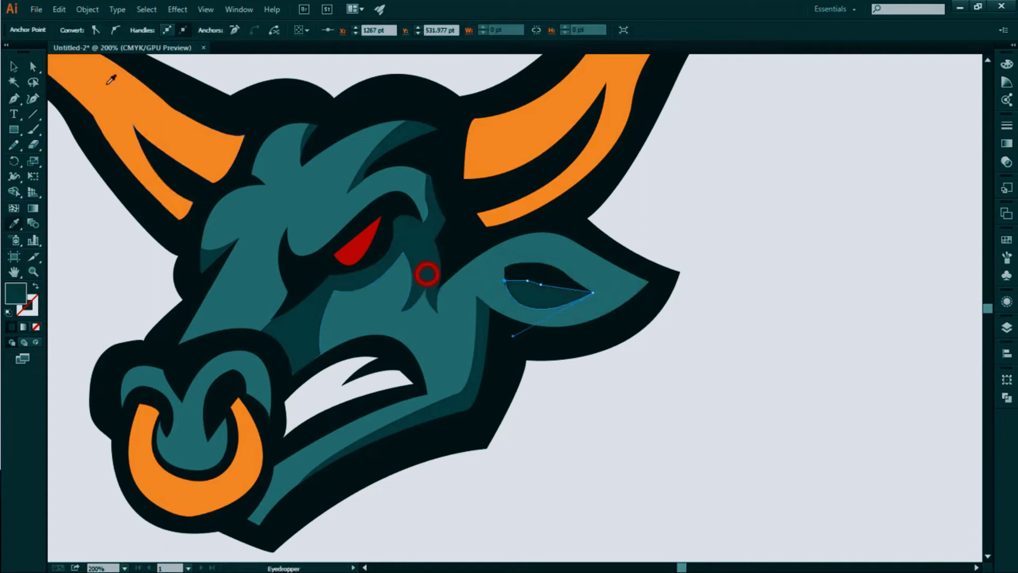
right_click(551, 272)
mouse_move(587, 453)
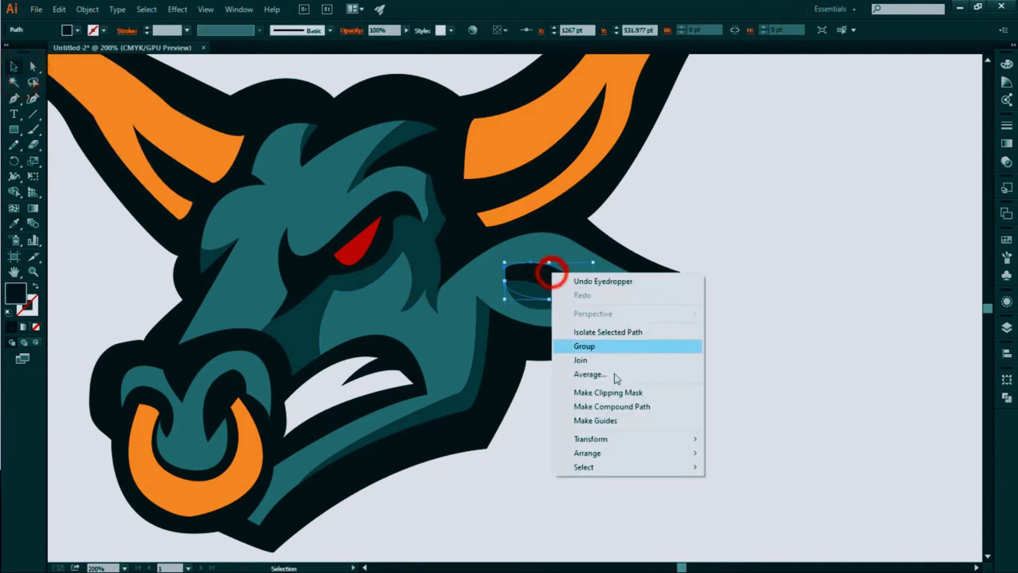
click(618, 453)
click(753, 454)
click(769, 412)
- Place a duplicate of the orange nose ring below and left of the head
drag(609, 403, 804, 213)
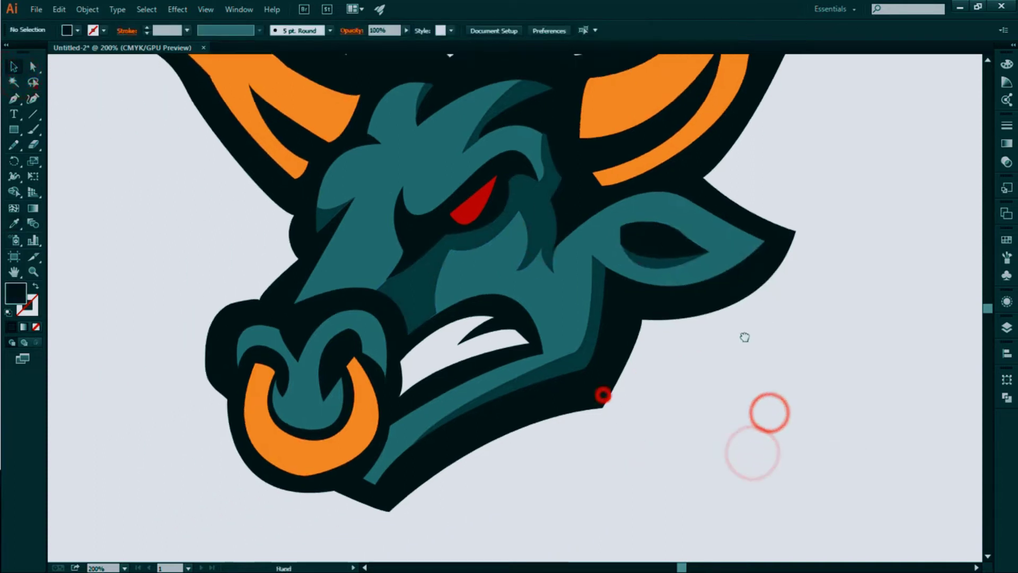
drag(429, 284, 492, 204)
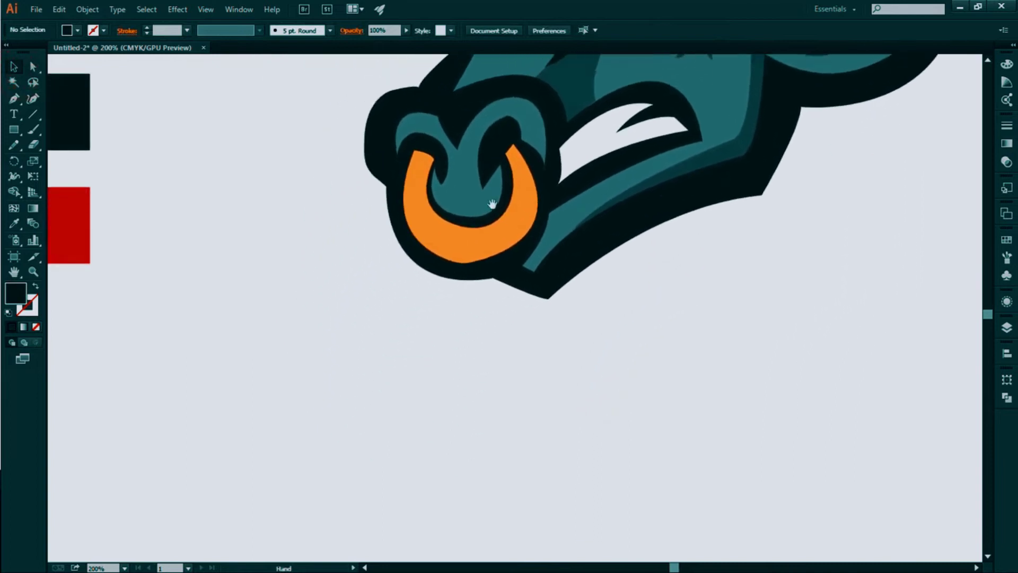
click(488, 258)
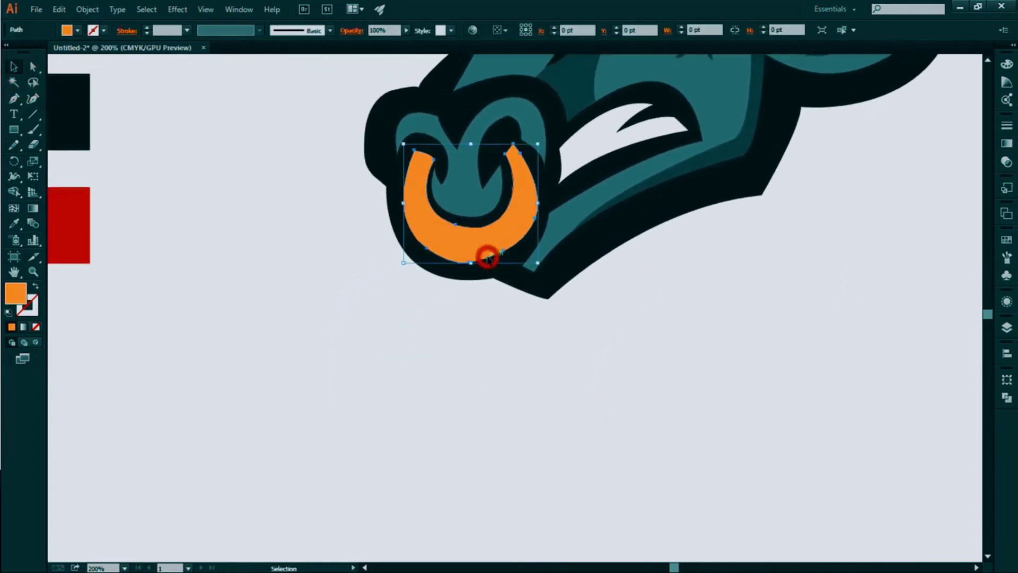
drag(472, 253, 371, 432)
click(382, 431)
- Draw an orange circle with the Ellipse tool over the ring copy
drag(13, 130, 145, 165)
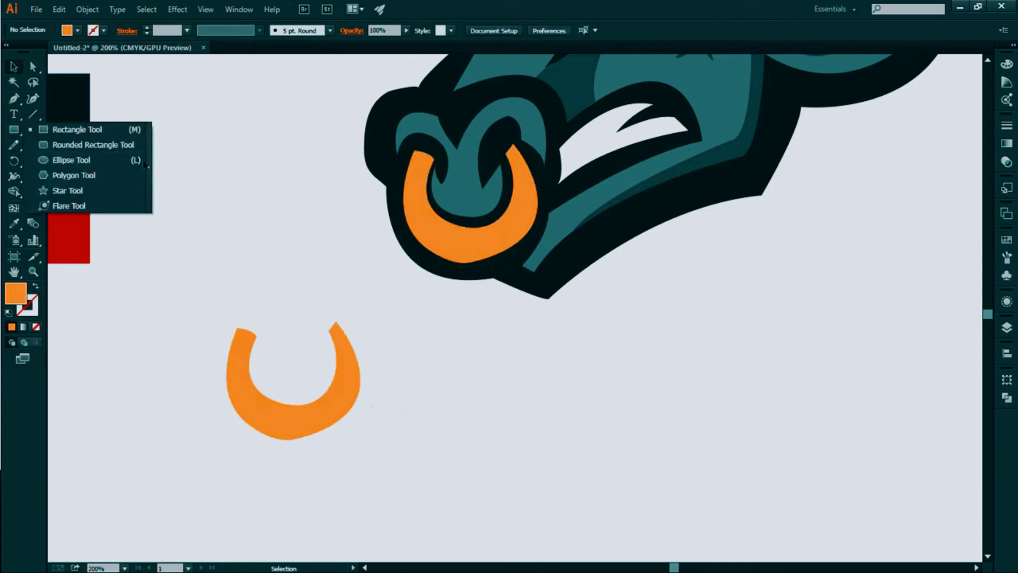
click(67, 163)
drag(251, 289, 389, 443)
click(15, 67)
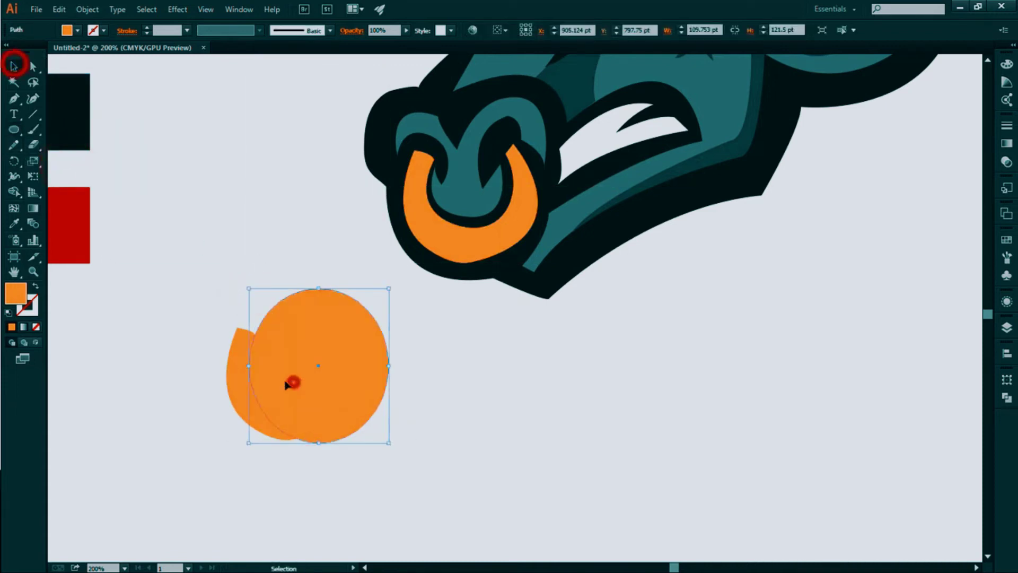
- Adjust the orange circle's position, width and height until it is evenly round
drag(286, 384, 263, 385)
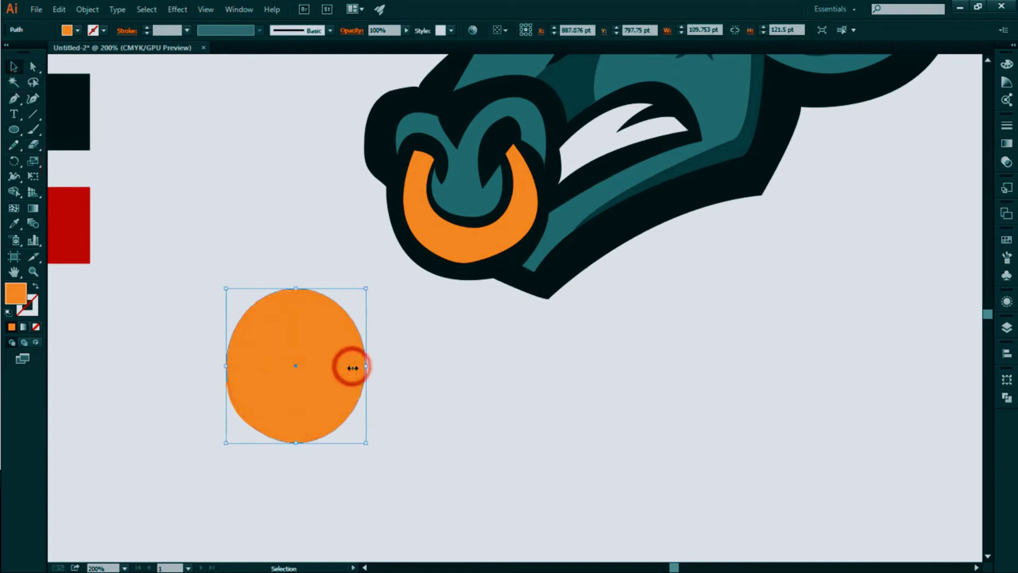
drag(352, 367, 351, 366)
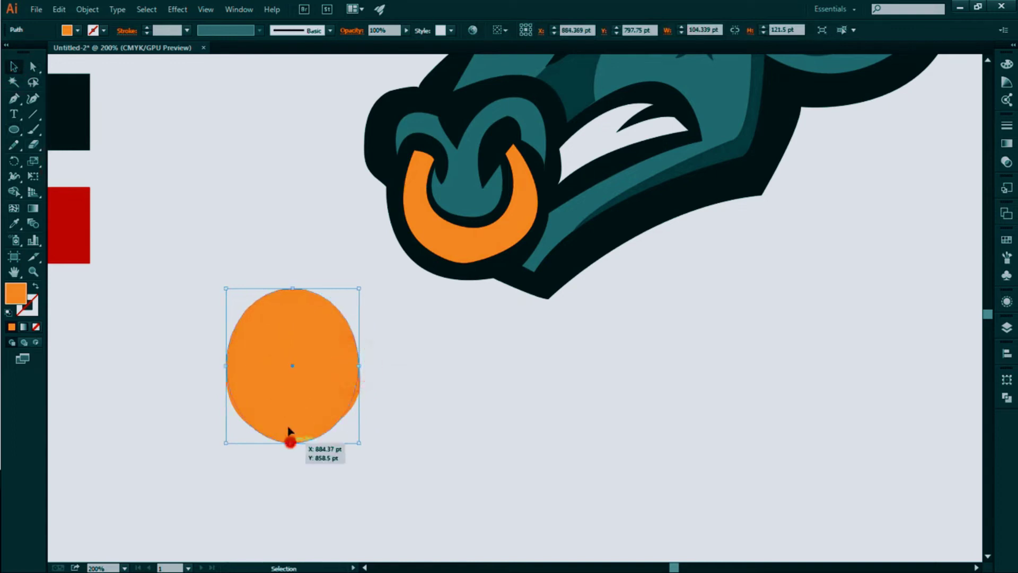
drag(290, 432, 300, 426)
drag(299, 386, 299, 386)
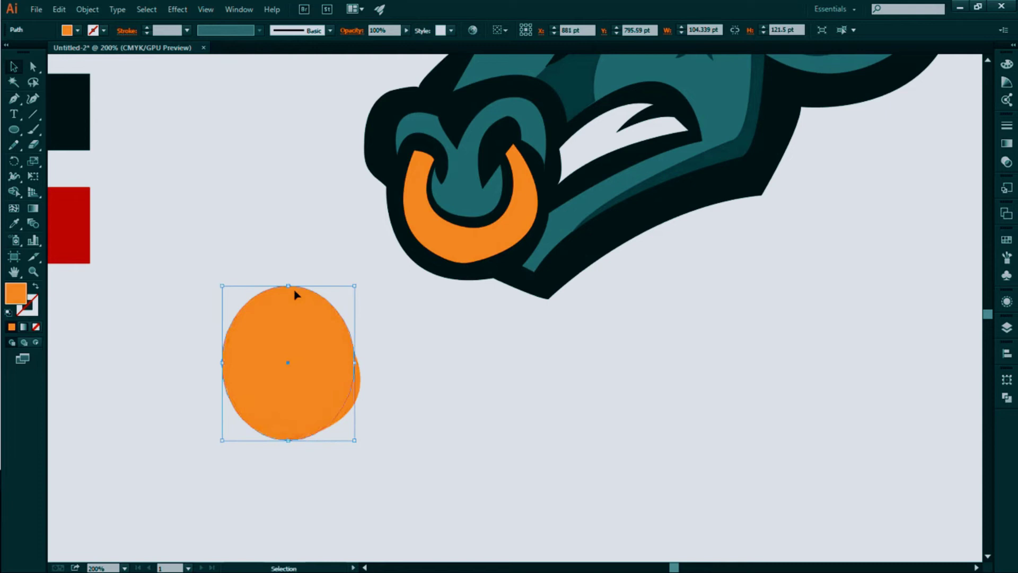
drag(353, 366, 367, 362)
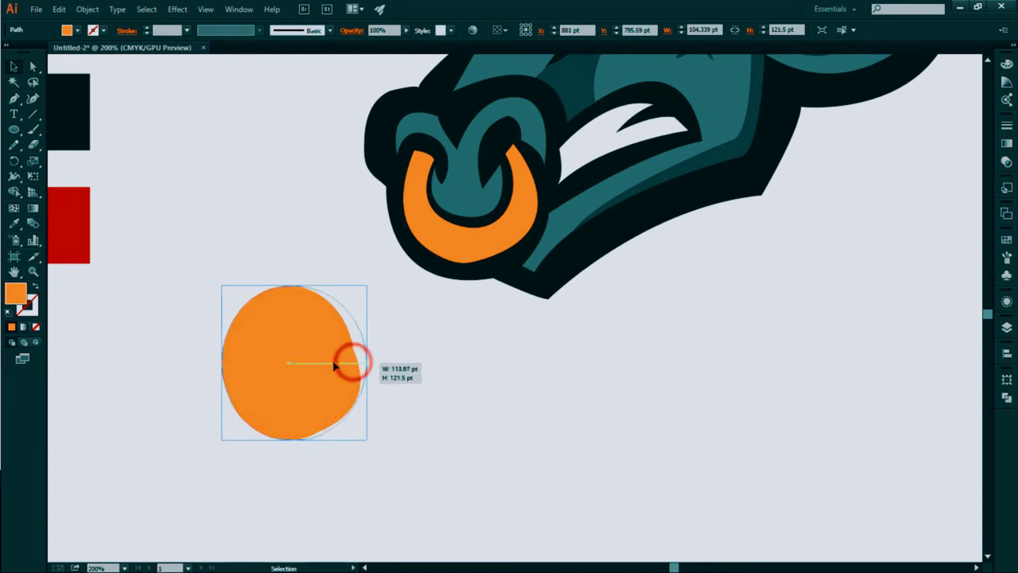
drag(223, 365, 222, 364)
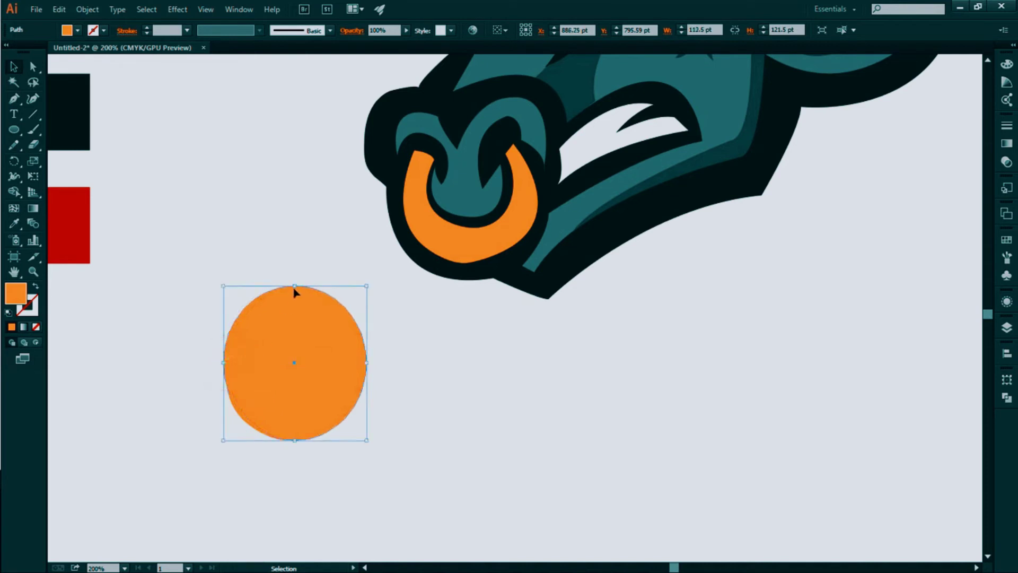
key(Left)
click(320, 254)
click(296, 348)
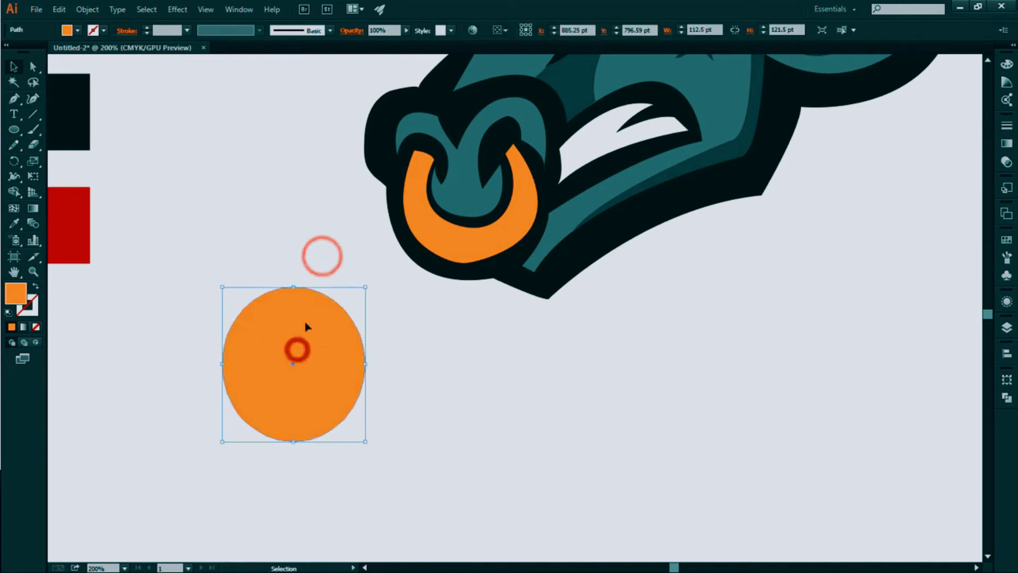
drag(294, 289, 292, 353)
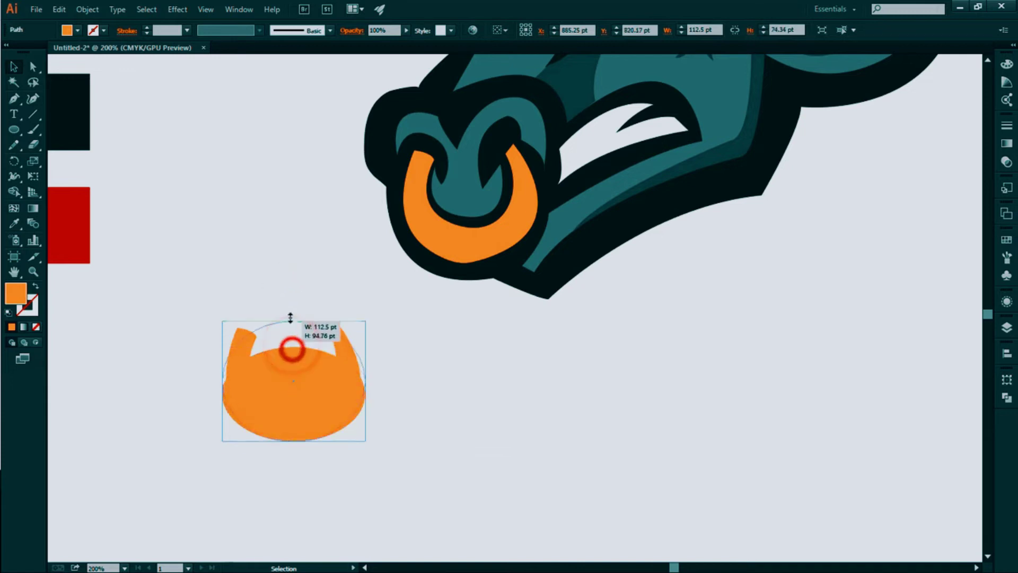
drag(294, 350, 293, 294)
- Copy the circle upward and resize the copy into a smaller inner circle
key(a)
click(313, 396)
drag(313, 398, 313, 375)
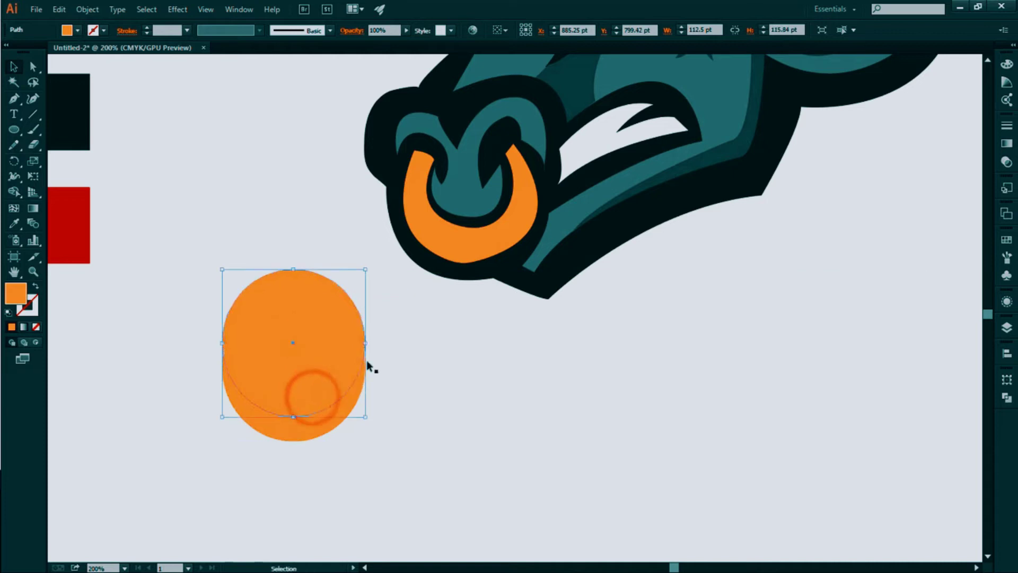
drag(366, 344, 354, 344)
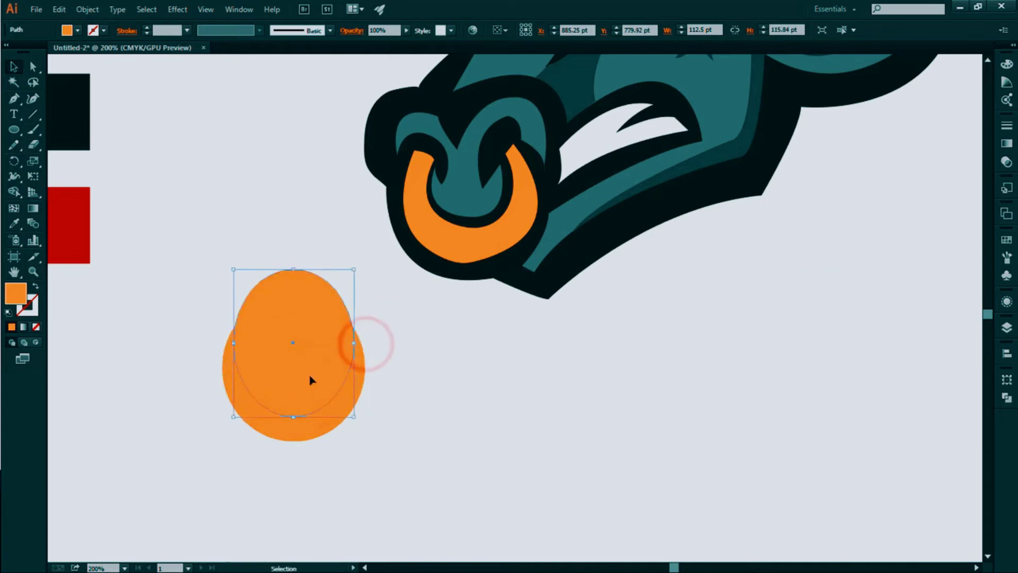
drag(312, 384, 312, 384)
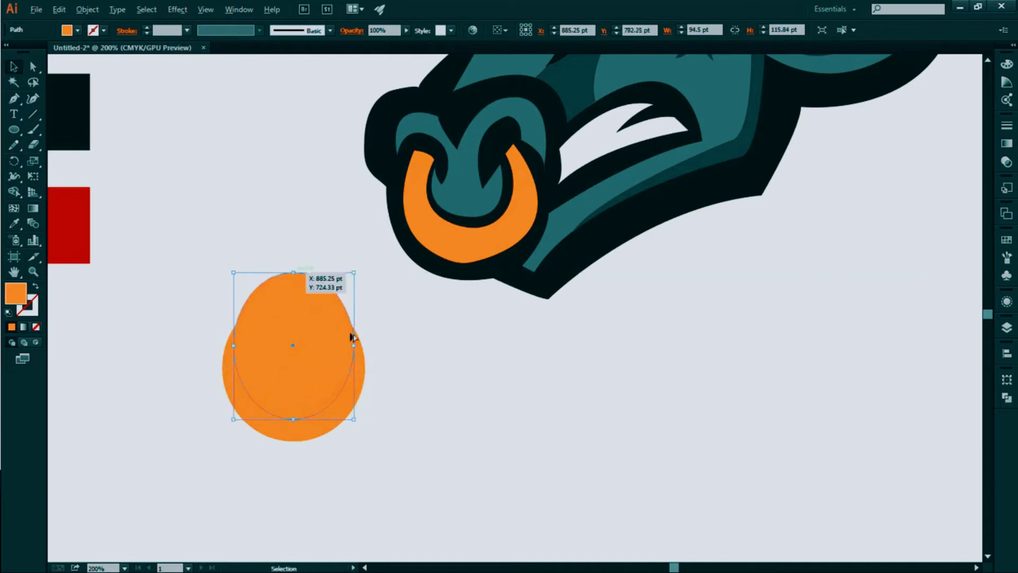
drag(354, 348, 348, 345)
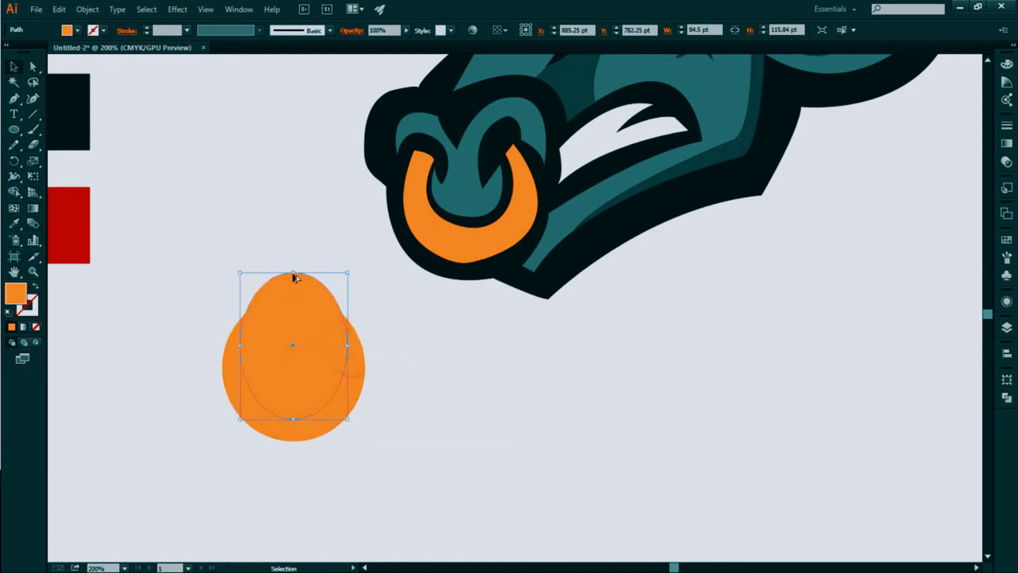
mouse_move(295, 271)
mouse_down()
mouse_move(295, 314)
mouse_move(291, 297)
mouse_up()
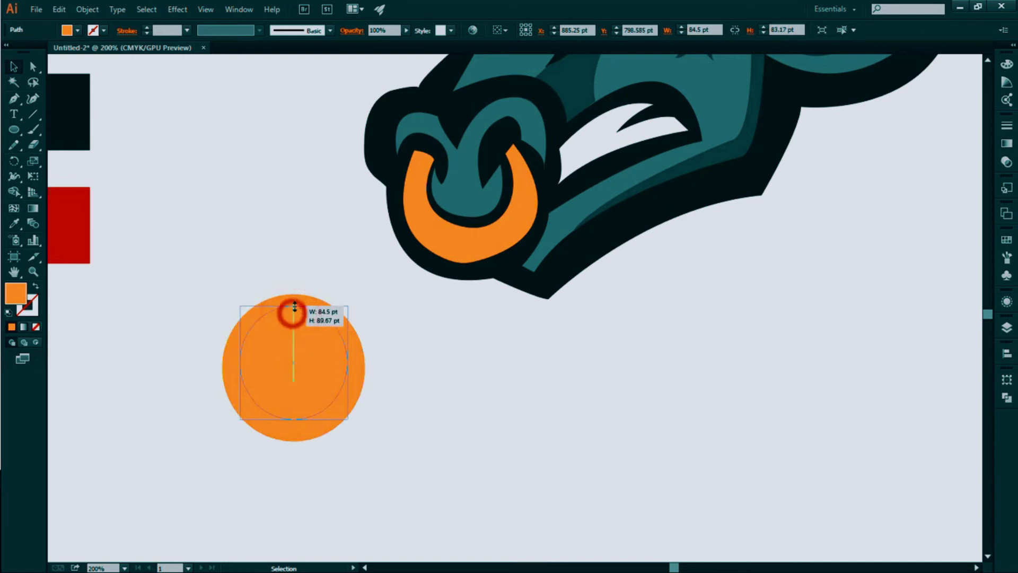
drag(268, 262, 297, 328)
- Cut the inner circle out with Shape Builder to make a ring, and move it right
click(14, 192)
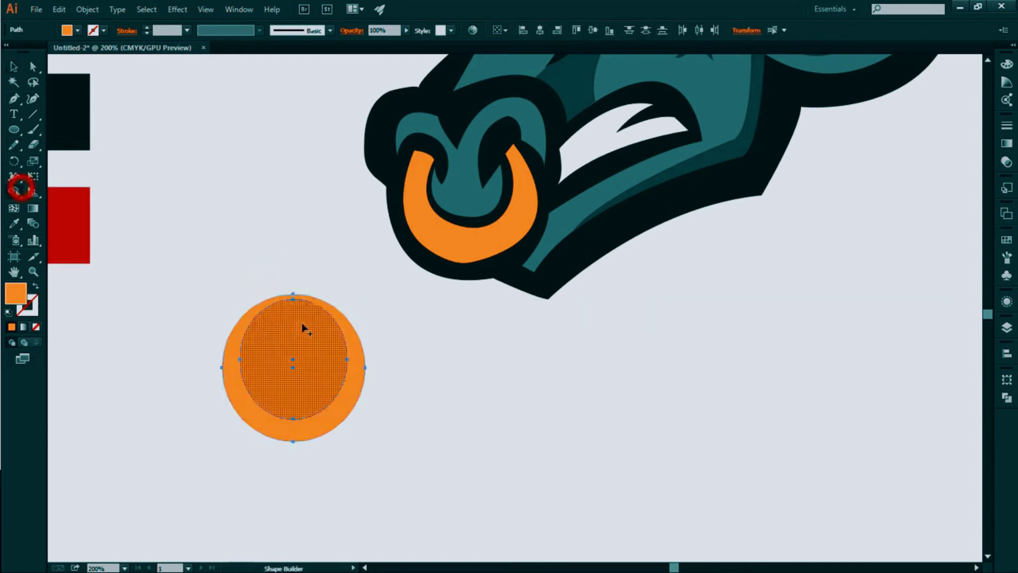
alt+click(255, 345)
click(14, 66)
click(252, 173)
mouse_move(303, 256)
mouse_down()
mouse_move(300, 301)
mouse_move(530, 350)
mouse_up()
click(663, 396)
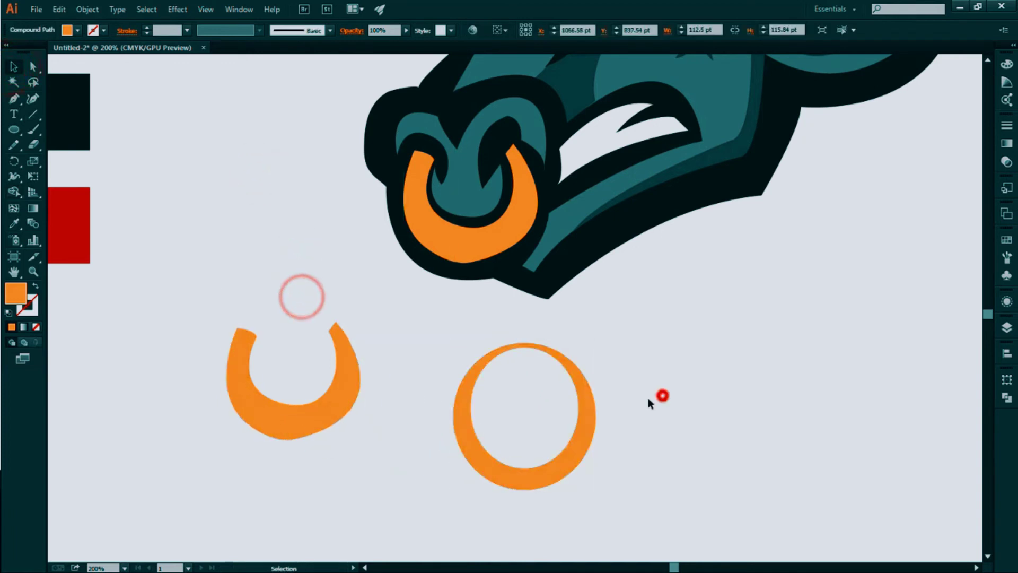
- Overlap a raised copy of the ring and remove the top arcs to form a horseshoe
drag(530, 453, 530, 366)
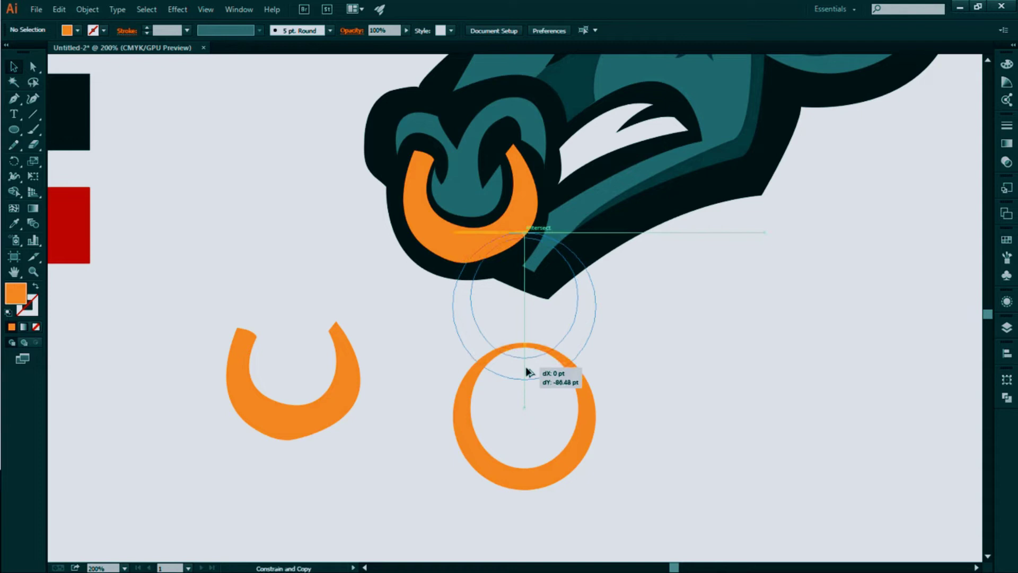
drag(530, 366, 527, 371)
shift+click(509, 386)
click(14, 193)
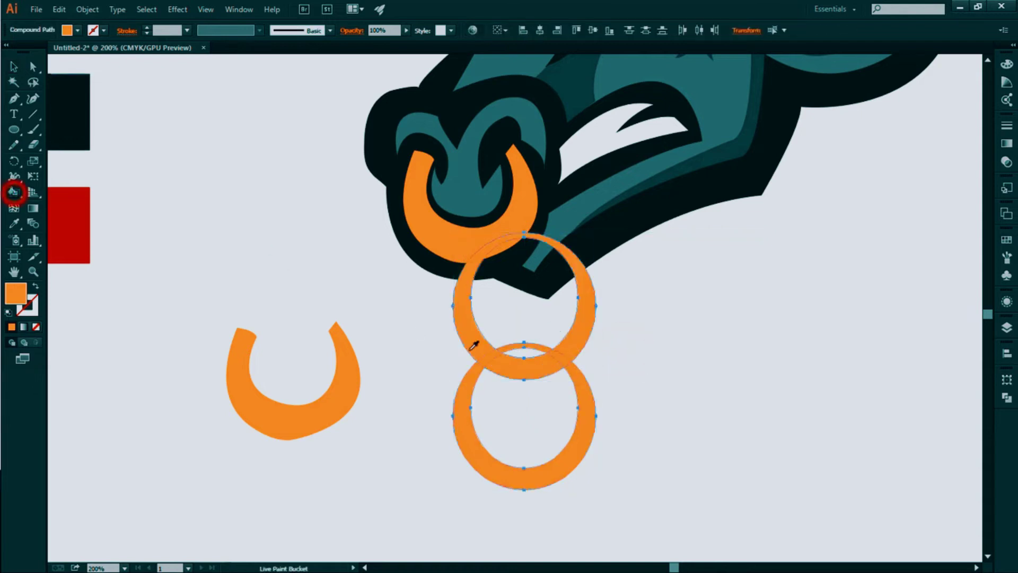
drag(15, 192, 58, 186)
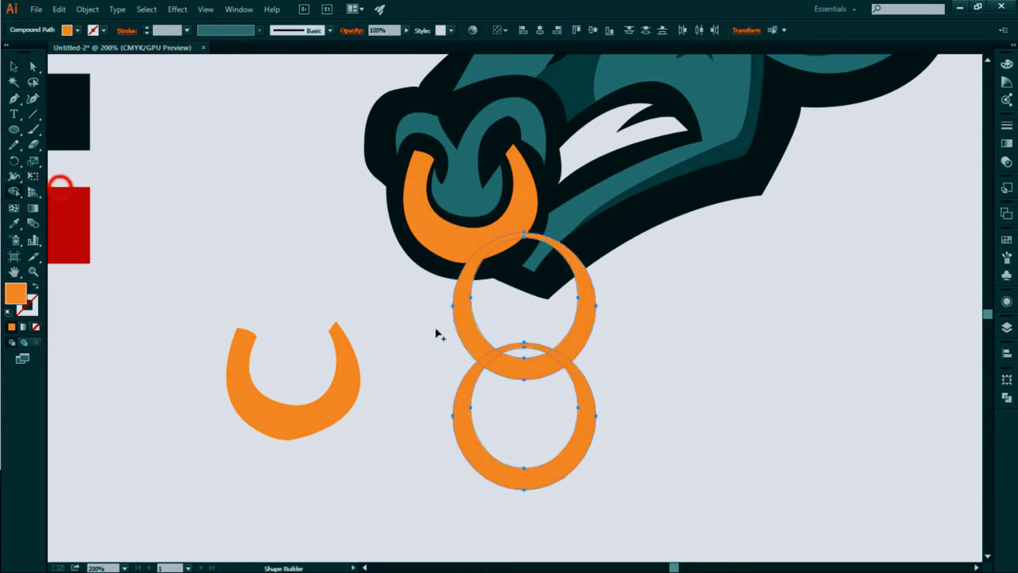
alt+click(455, 318)
alt+click(522, 335)
alt+click(523, 363)
alt+click(485, 361)
alt+click(565, 360)
key(v)
click(626, 320)
- Position the horseshoe ring on the nose, behind the nostril, and shrink it to fit
drag(547, 468, 492, 258)
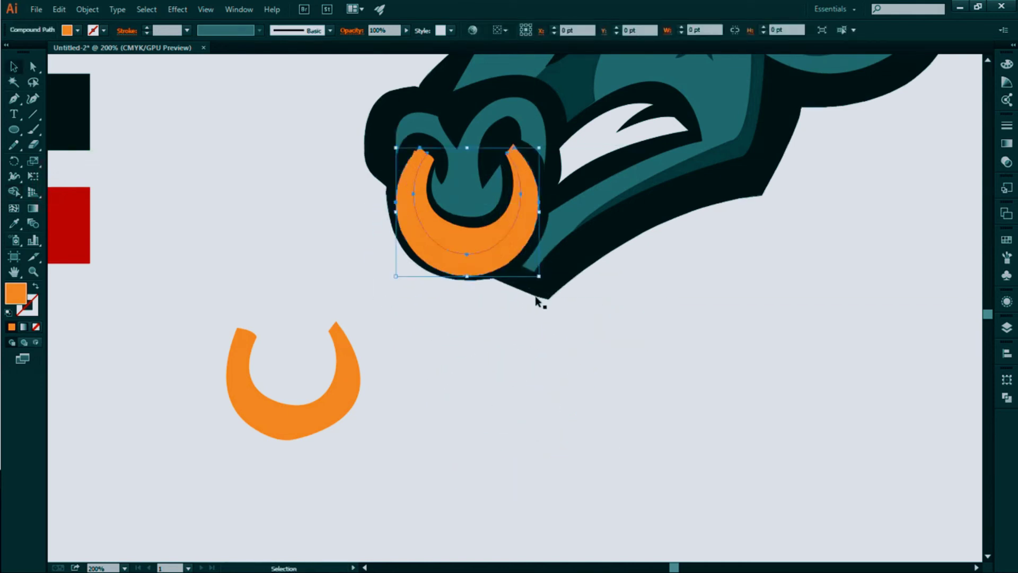
key(ctrl+[)
click(513, 242)
drag(539, 276, 532, 265)
click(462, 345)
- Delete the old orange U copy and place a spare copy of the new ring below the head
click(318, 402)
key(Delete)
drag(428, 323, 378, 395)
drag(419, 329, 260, 487)
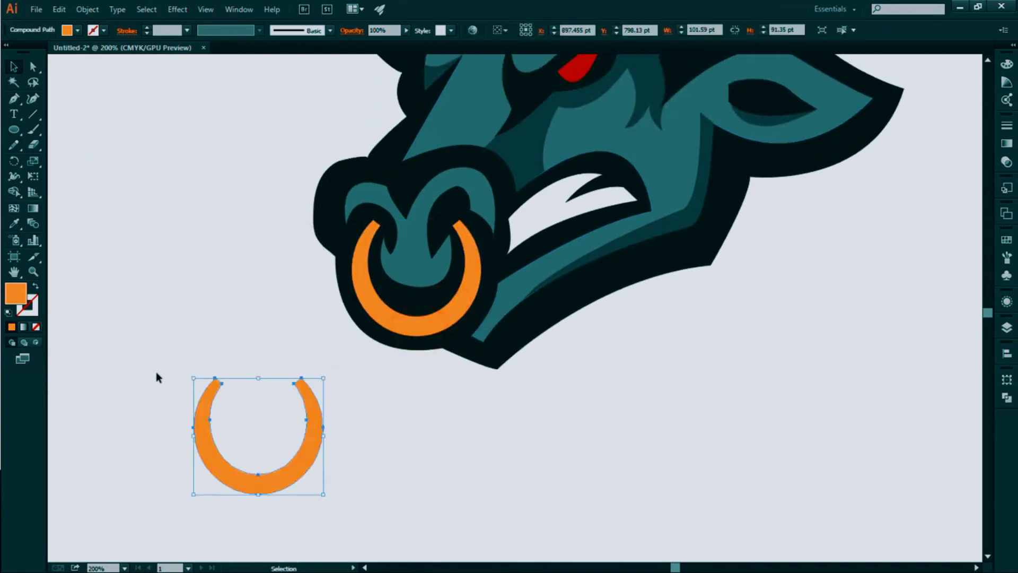
- Start a curved Pen cutting path at the ring copy's tip and give it a black stroke
click(160, 374)
key(p)
click(228, 373)
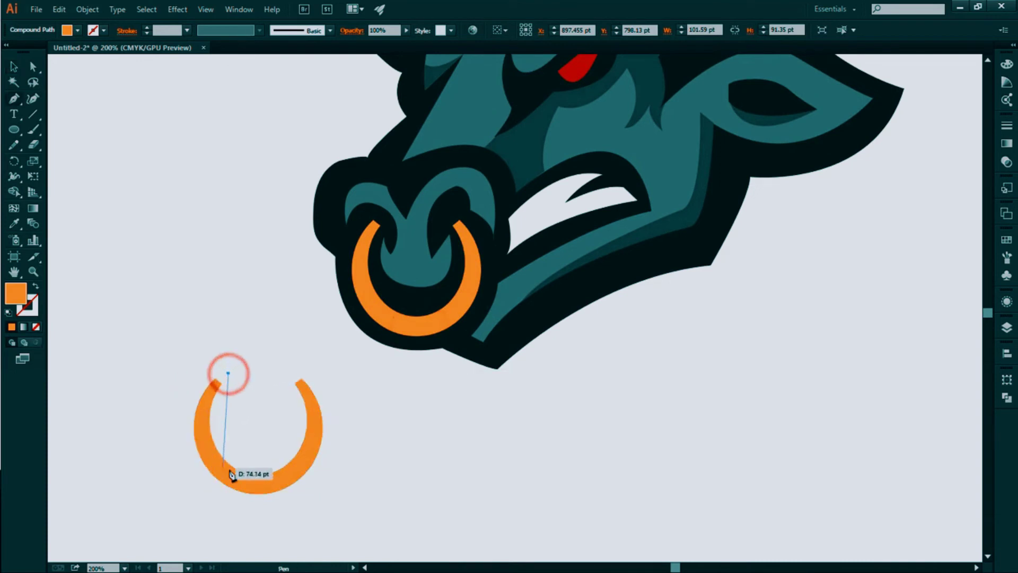
drag(213, 467, 238, 533)
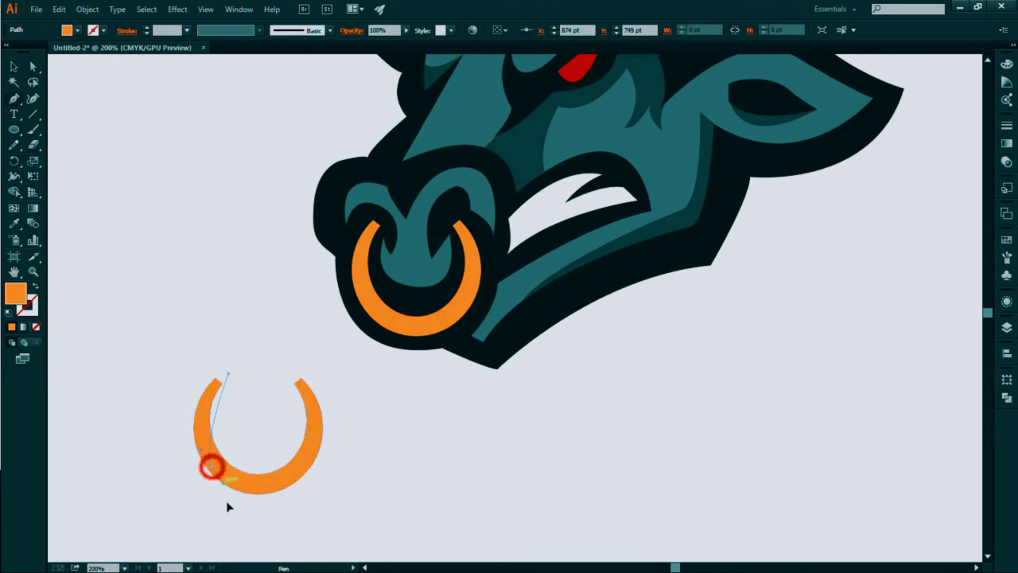
click(212, 465)
double_click(16, 293)
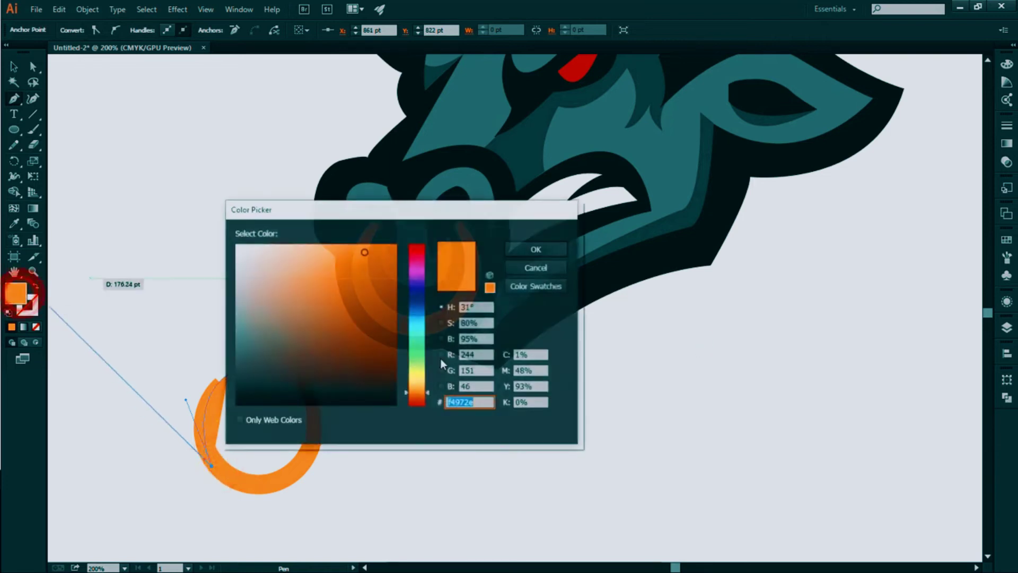
click(395, 404)
click(552, 250)
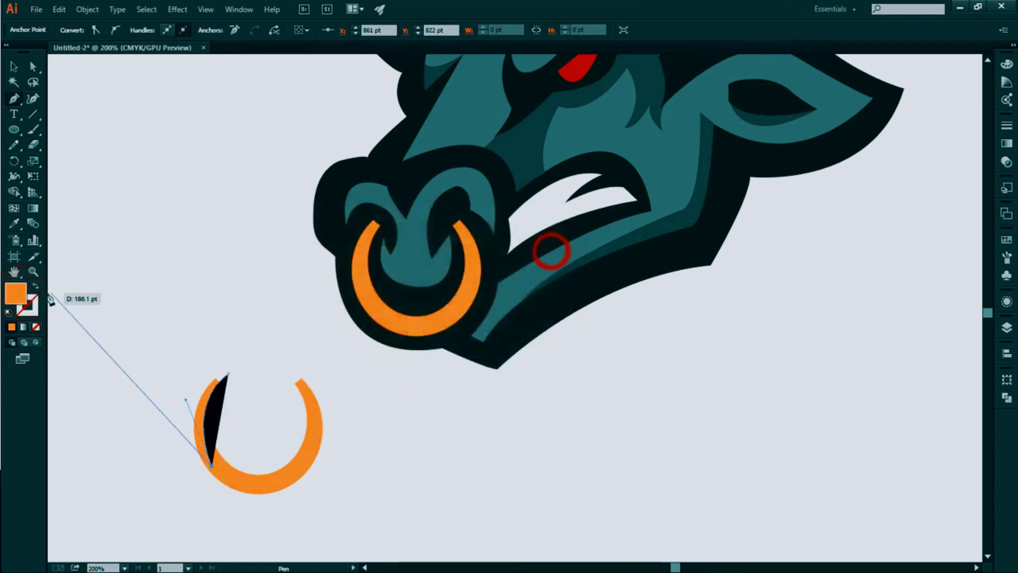
click(36, 285)
- Extend the cutting path down the ring's left side and along its bottom
key(ctrl+plus)
drag(188, 336, 381, 200)
drag(152, 459, 170, 471)
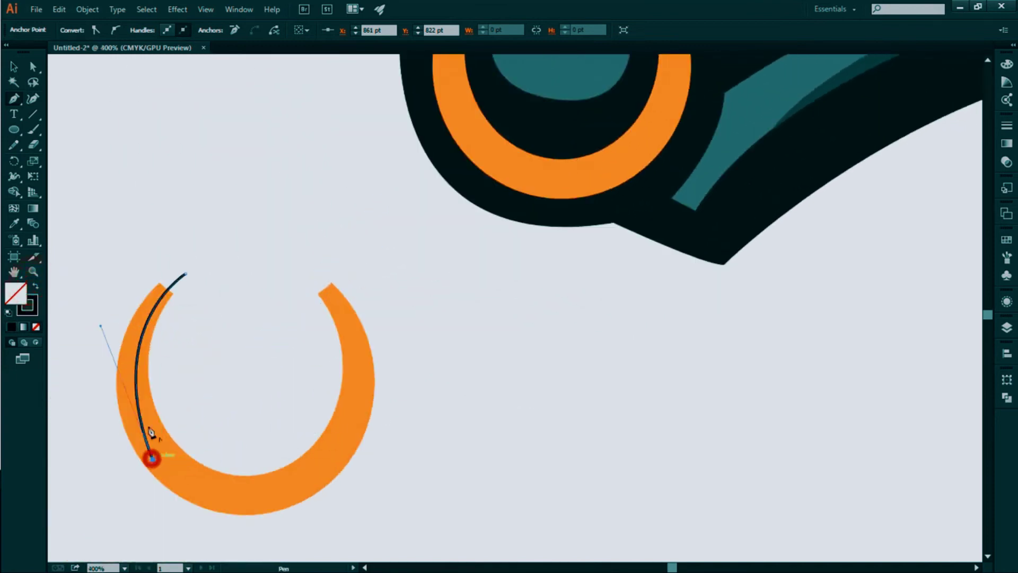
click(151, 416)
drag(348, 438, 496, 302)
key(ctrl+z)
mouse_move(335, 465)
mouse_down()
mouse_move(505, 452)
mouse_move(541, 407)
mouse_up()
key(ctrl+z)
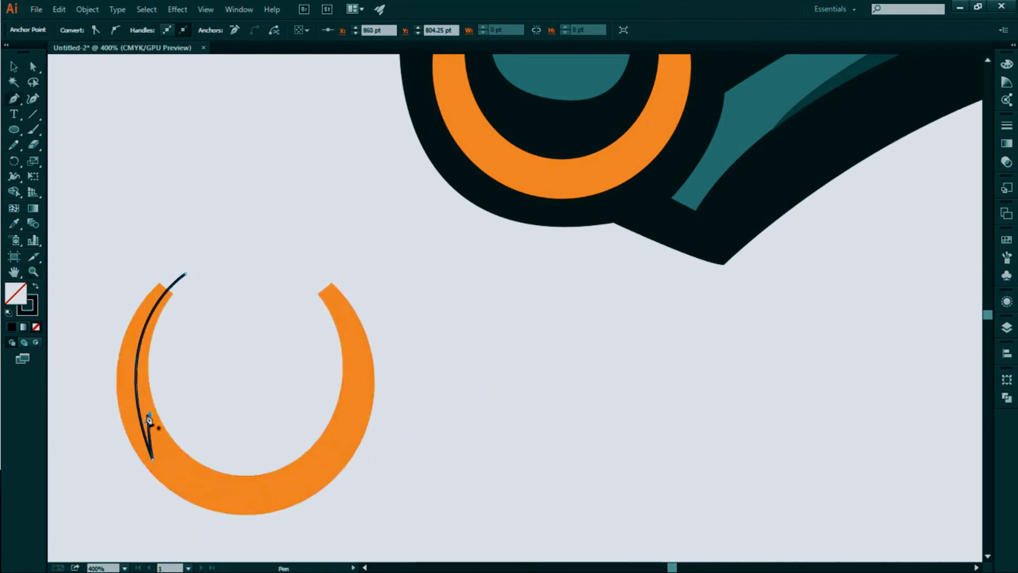
drag(317, 485, 469, 441)
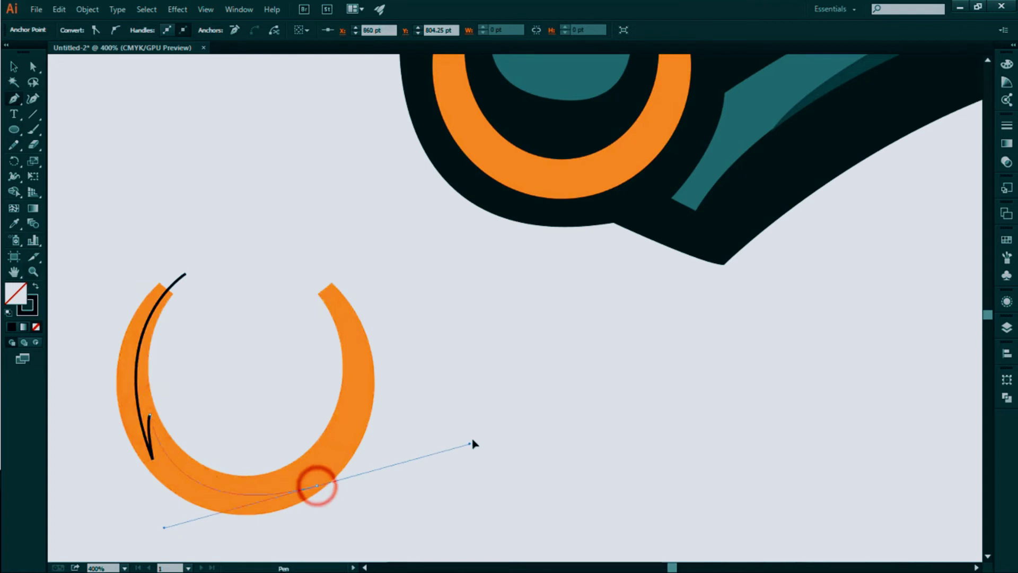
mouse_move(317, 485)
mouse_down()
mouse_move(260, 487)
mouse_move(238, 473)
mouse_move(240, 456)
mouse_up()
- Add a pointed spur and curve the path up the ring's right side to finish it
ctrl+click(243, 480)
click(262, 482)
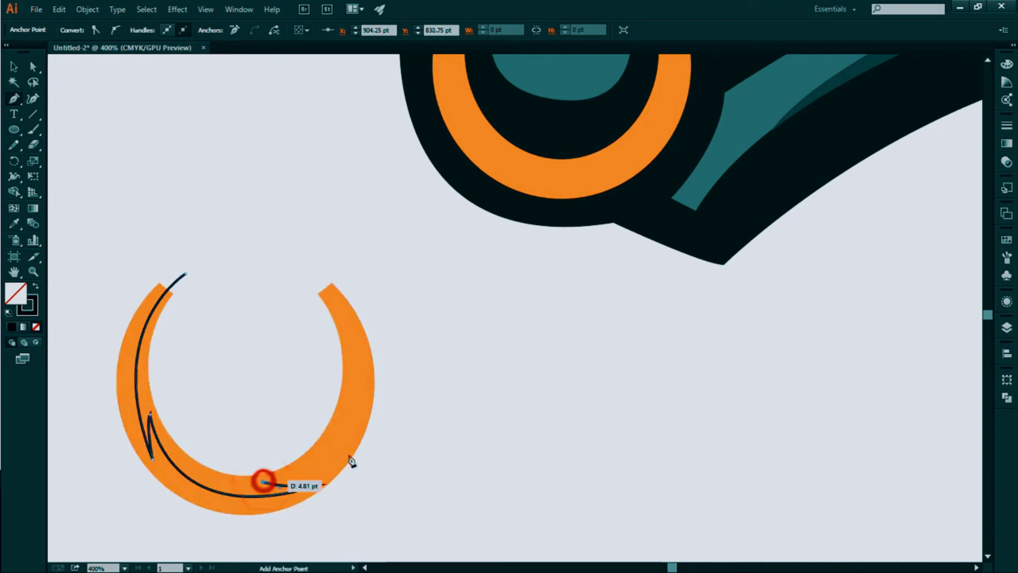
drag(322, 285, 252, 219)
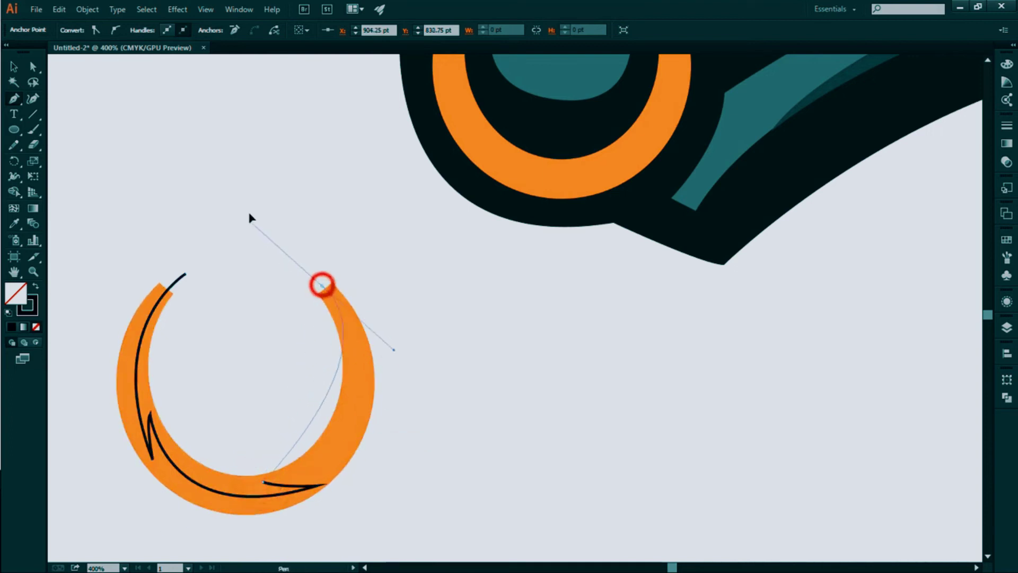
key(ctrl+z)
drag(317, 321, 211, 226)
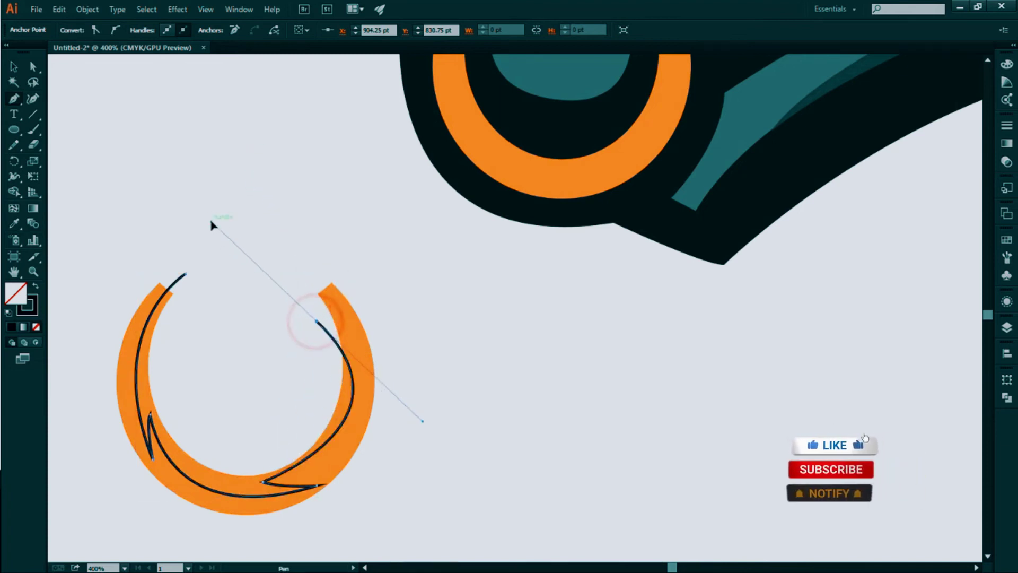
key(ctrl+z)
mouse_move(320, 297)
mouse_down()
mouse_move(222, 142)
mouse_move(32, 101)
mouse_up()
click(14, 66)
- Select the ring with the cutting path and Shape Builder-delete the outer ring areas
click(115, 165)
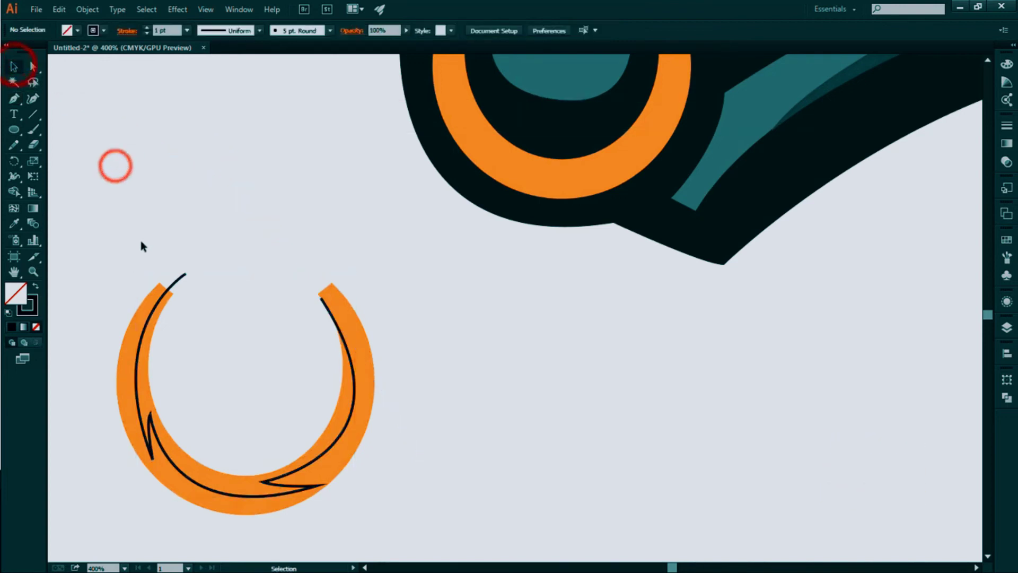
drag(143, 256, 205, 400)
click(18, 192)
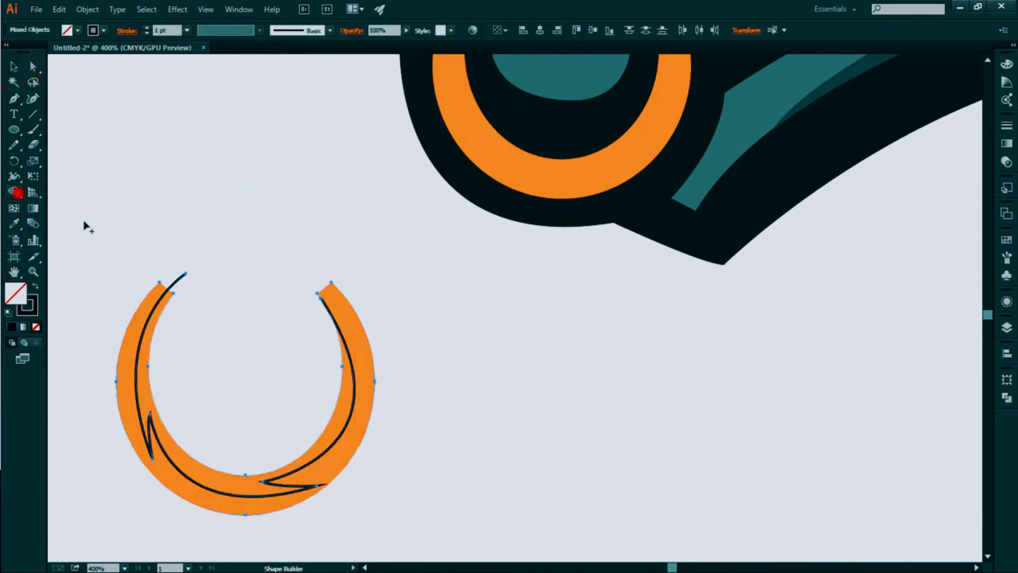
alt+click(353, 317)
click(517, 337)
- Move the trimmed crescent onto the bull's nose ring
key(v)
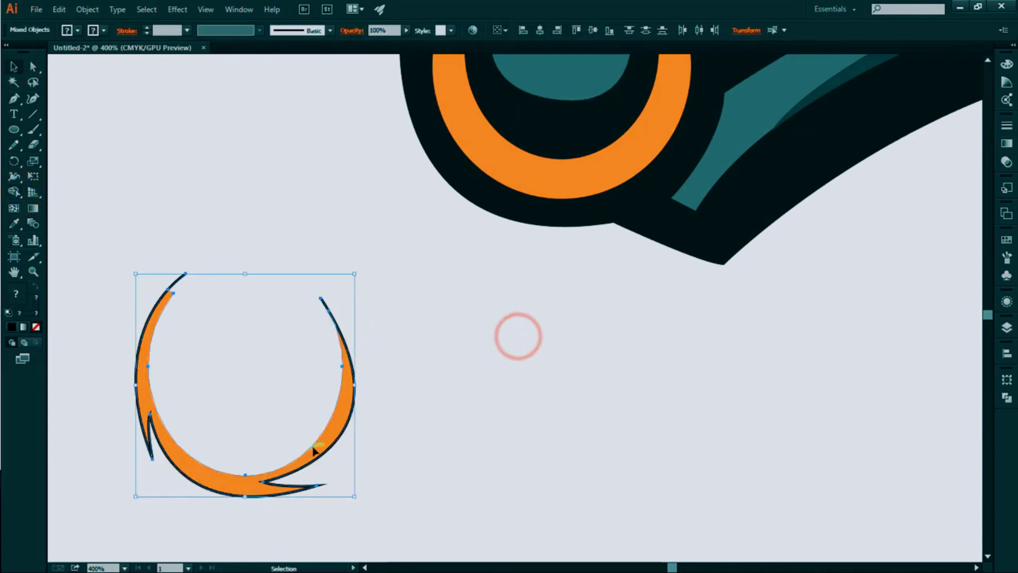
click(312, 372)
drag(334, 428, 654, 117)
scroll(569, 313, up, 5)
key(a)
key(ctrl+0)
- Colour the crescent with the dark orange swatch and confirm a darker orange fill
key(i)
click(391, 214)
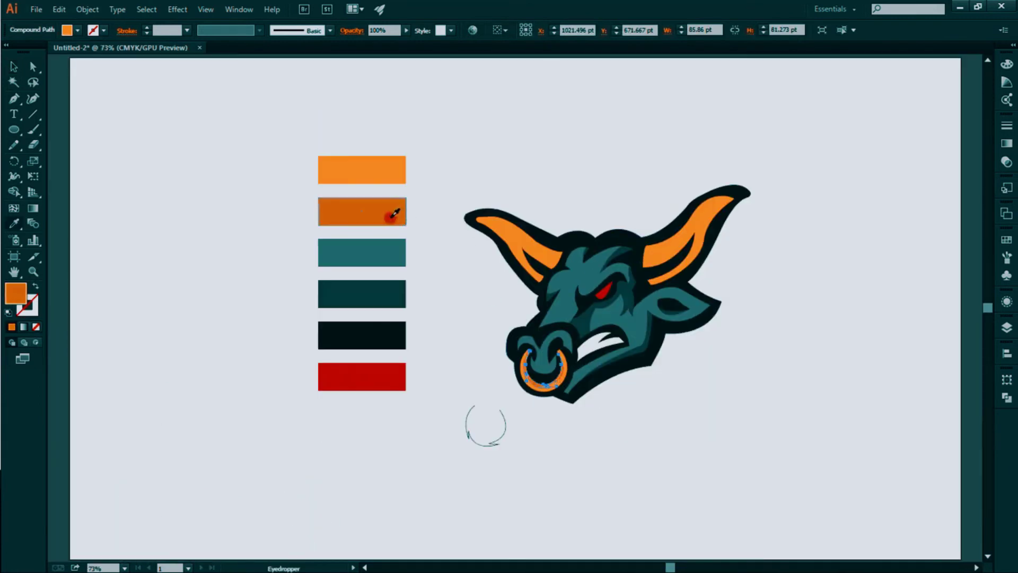
click(11, 65)
click(262, 413)
drag(419, 449, 530, 421)
click(533, 387)
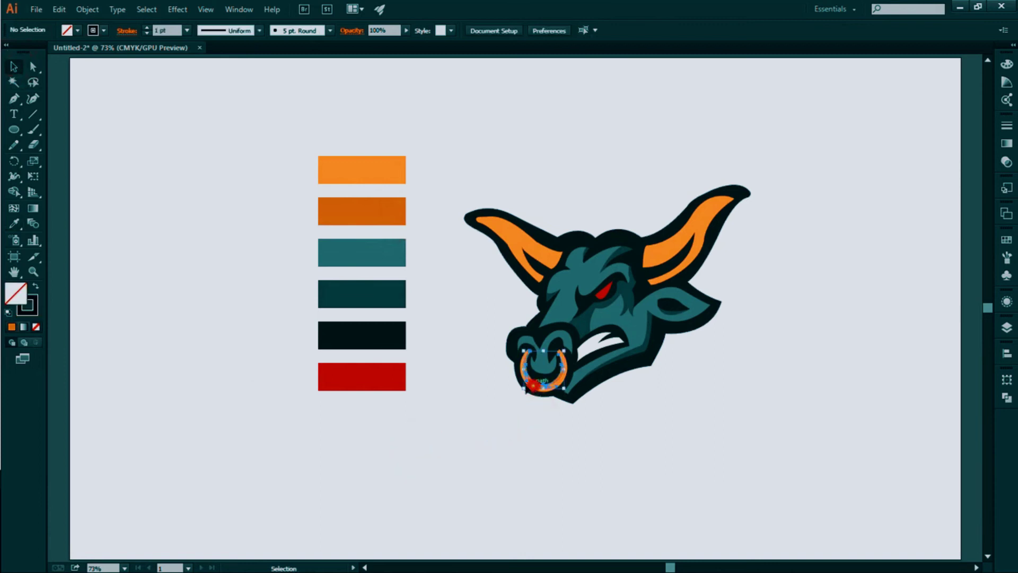
double_click(20, 286)
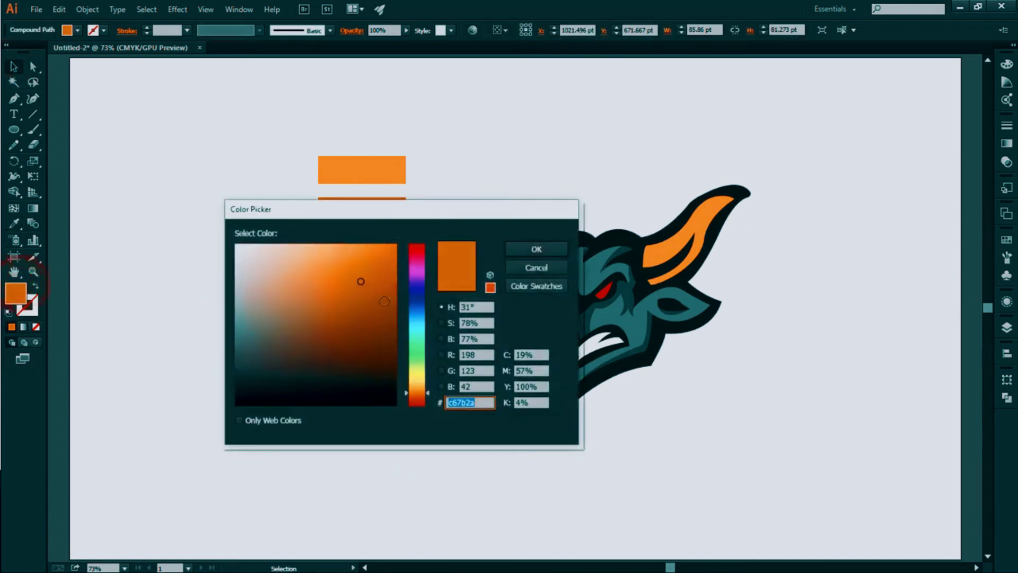
click(522, 249)
click(740, 352)
- Zoom in on the nose ring area
drag(777, 301, 596, 348)
mouse_move(312, 497)
mouse_down()
mouse_move(488, 319)
mouse_move(439, 382)
mouse_up()
key(z)
drag(415, 331, 677, 409)
- Copy the nose ring onto empty canvas and Shape Builder it down to a thin arc
key(v)
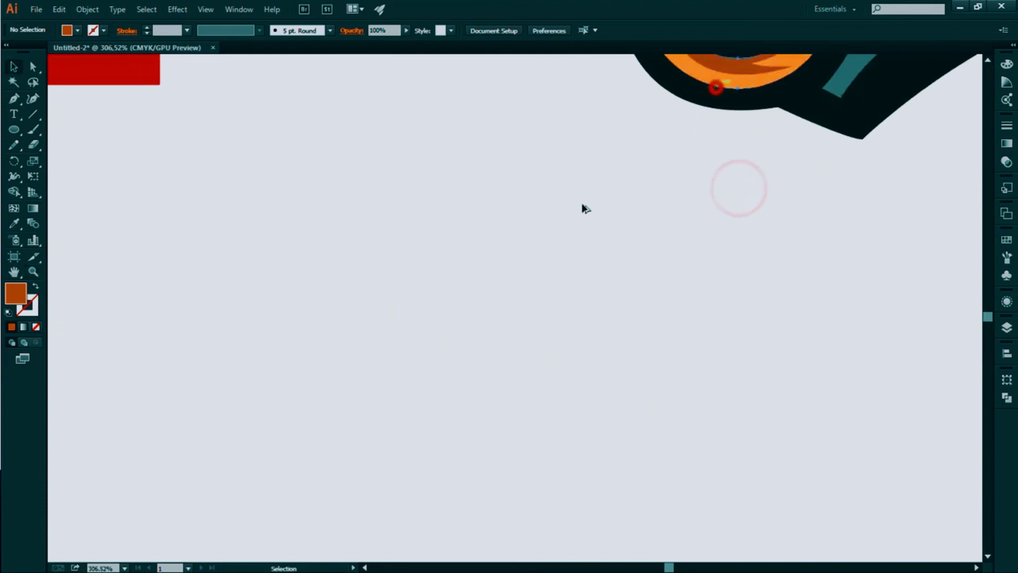
drag(716, 86, 375, 417)
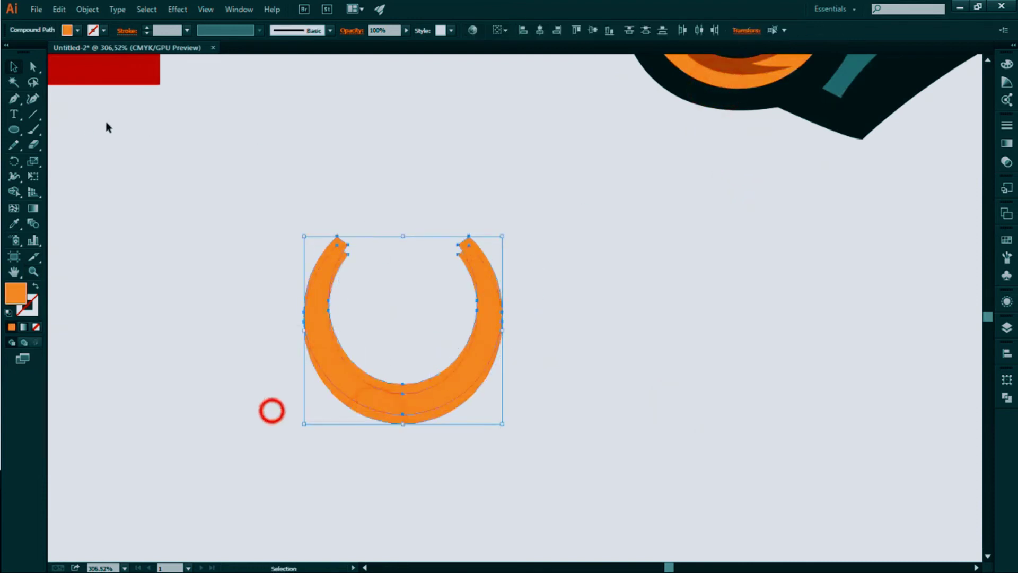
click(14, 192)
click(339, 366)
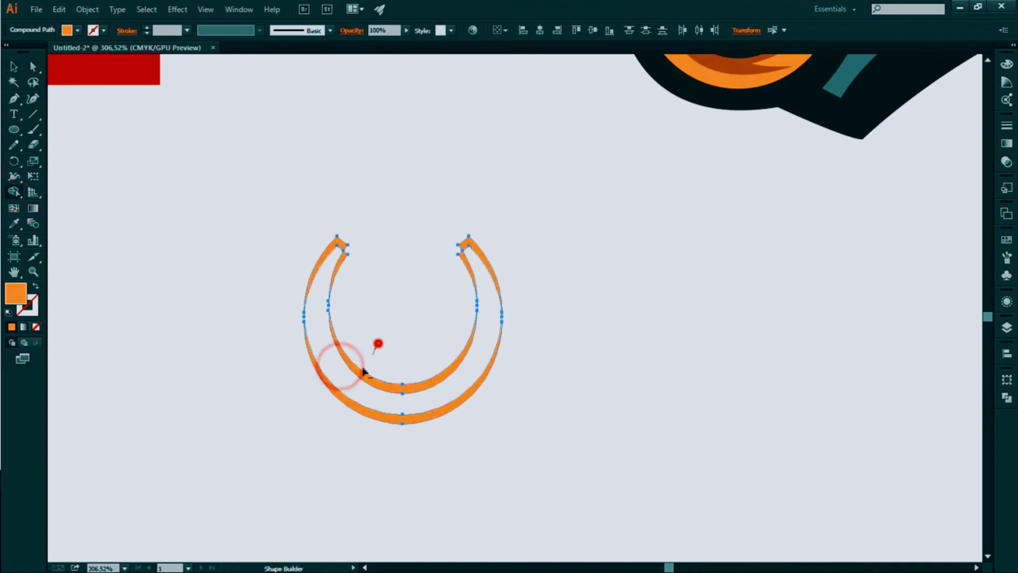
drag(362, 371, 323, 253)
click(366, 279)
- Place the arc behind the nose ring's lower edge and fill it white
drag(368, 409, 700, 85)
drag(634, 197, 599, 262)
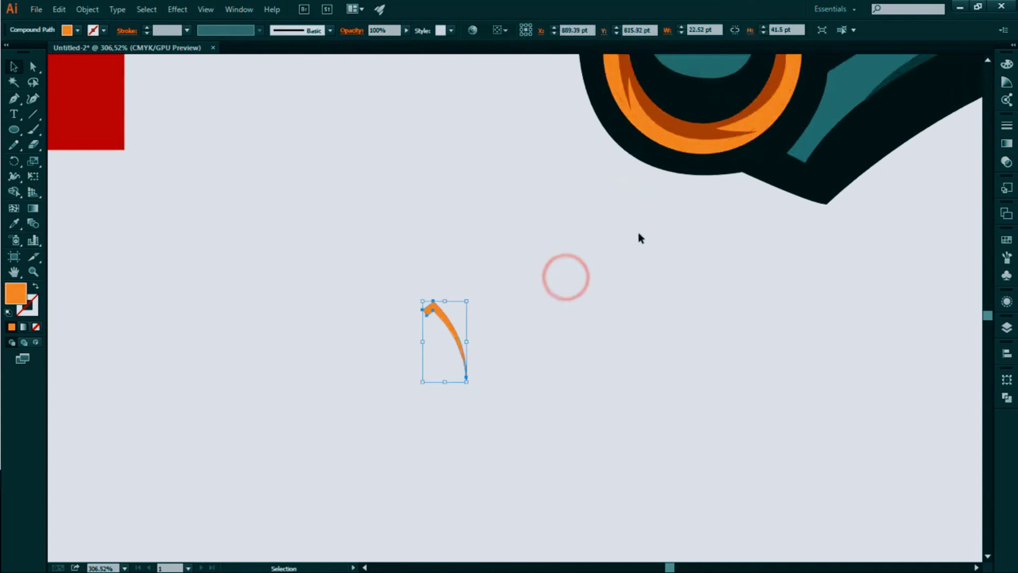
key(Delete)
click(697, 148)
key(i)
click(661, 186)
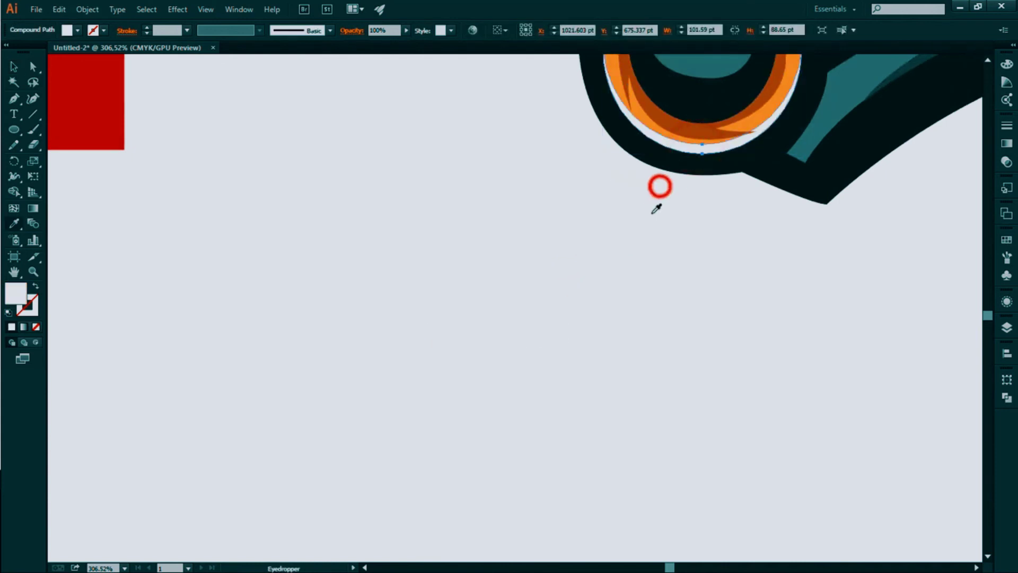
key(ctrl+0)
key(v)
click(131, 137)
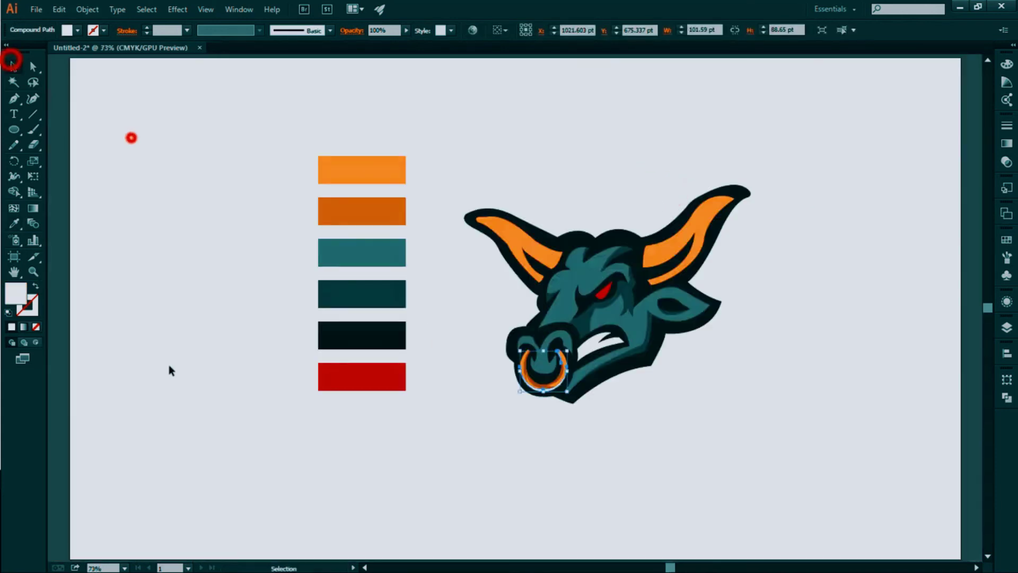
click(561, 358)
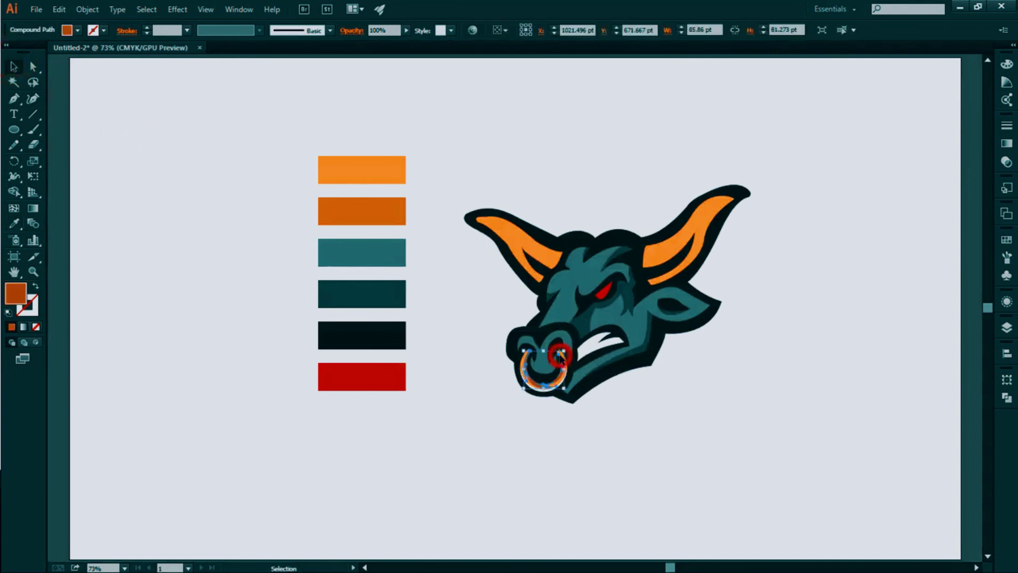
key(ctrl+plus)
key(ctrl+plus)
key(ctrl+plus)
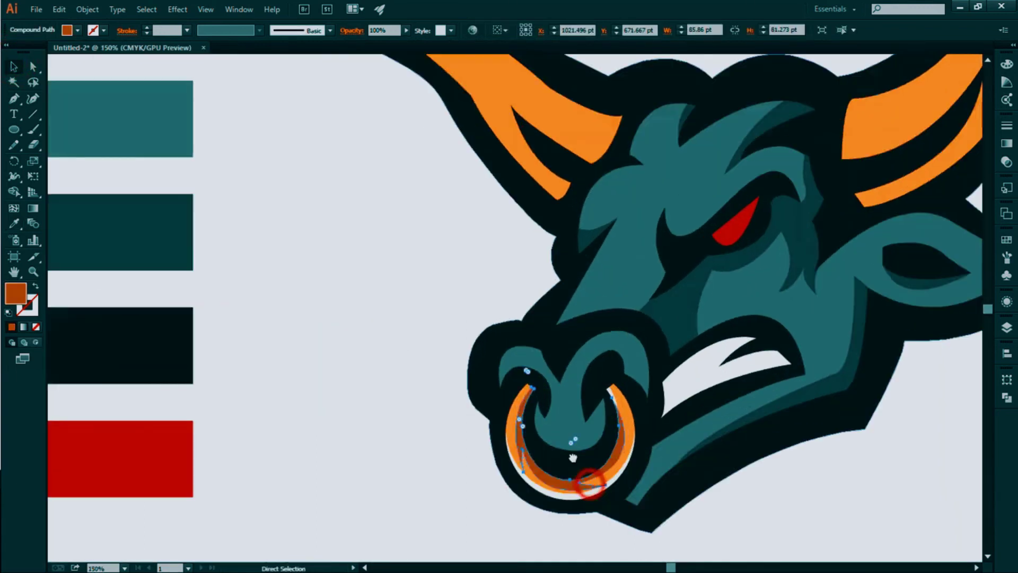
key(ctrl+plus)
click(360, 442)
click(661, 434)
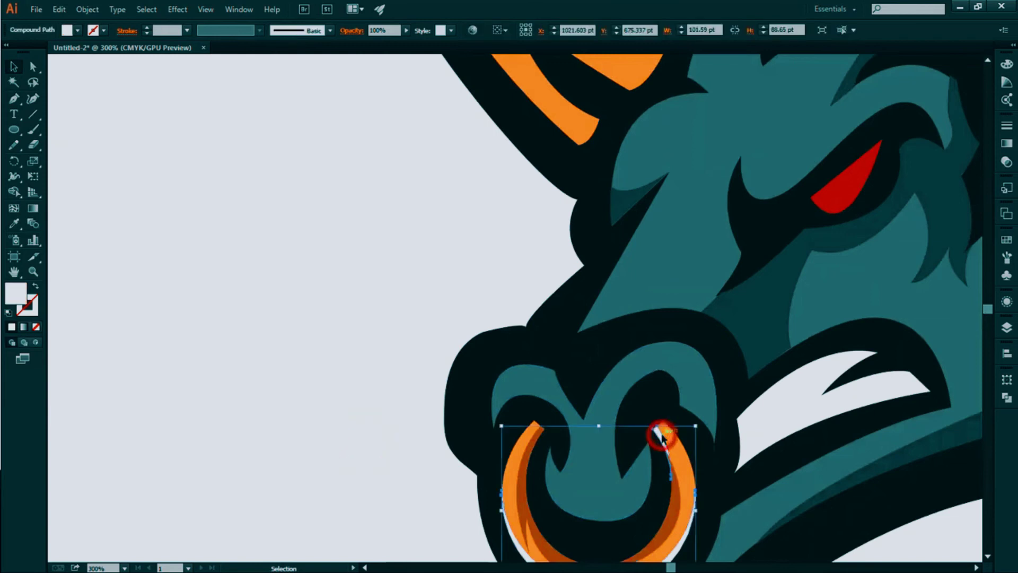
right_click(659, 433)
drag(658, 434, 368, 381)
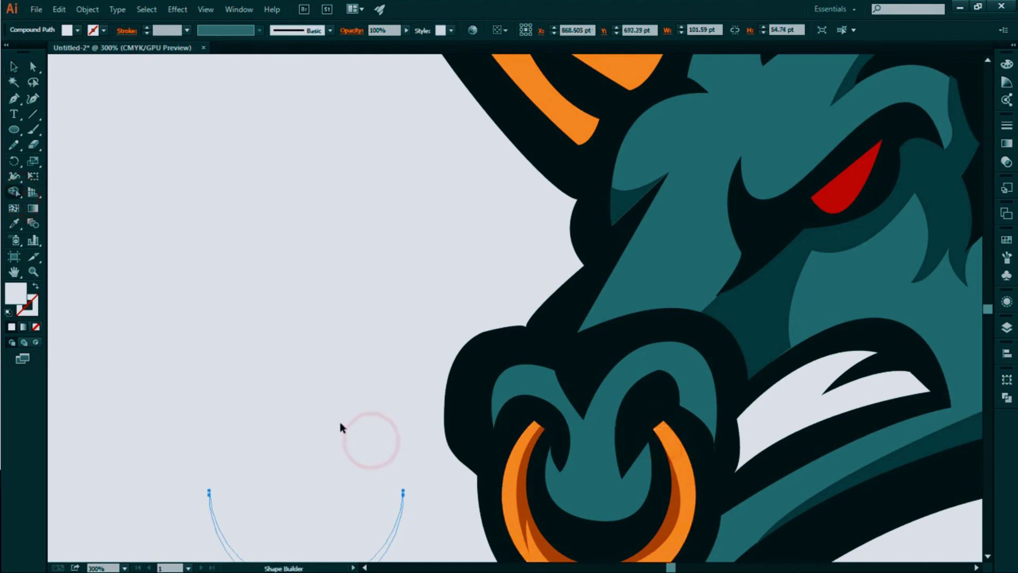
click(341, 428)
drag(352, 525, 375, 351)
drag(369, 410, 664, 407)
- Pen-draw dividing curves across the right and left horns
click(558, 455)
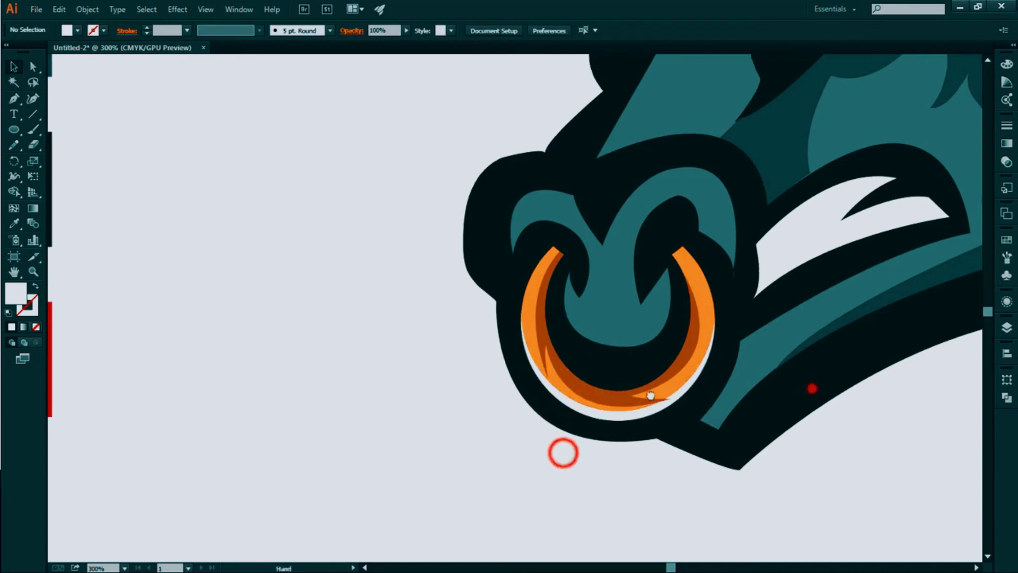
drag(811, 387, 226, 477)
drag(542, 206, 422, 513)
key(ctrl+minus)
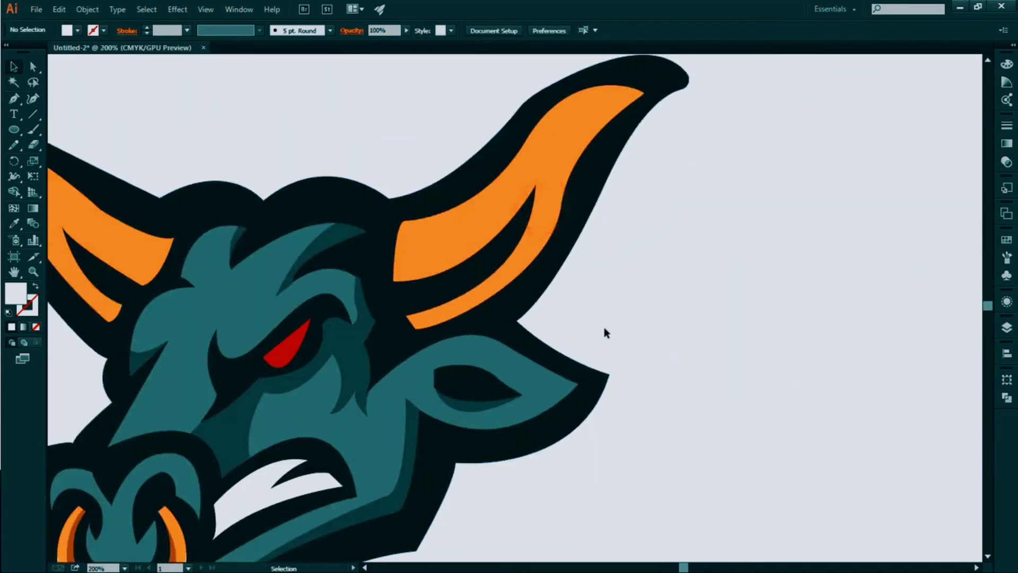
key(p)
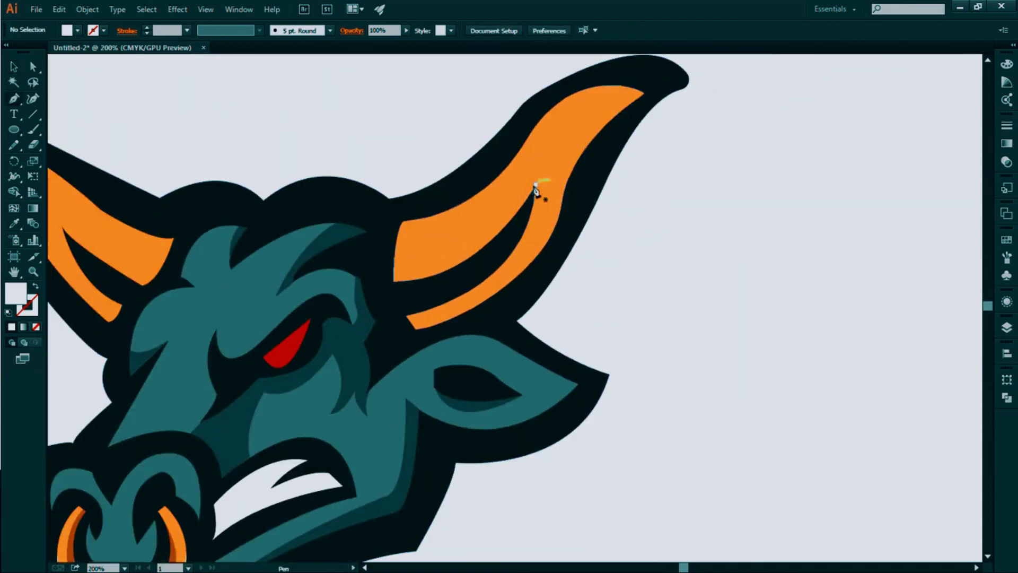
drag(643, 94, 683, 99)
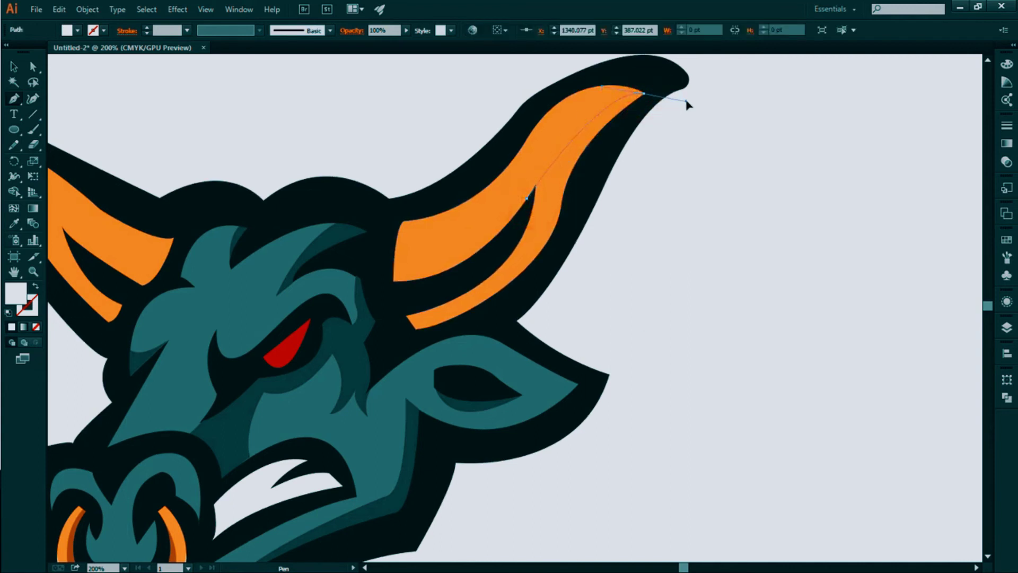
click(35, 286)
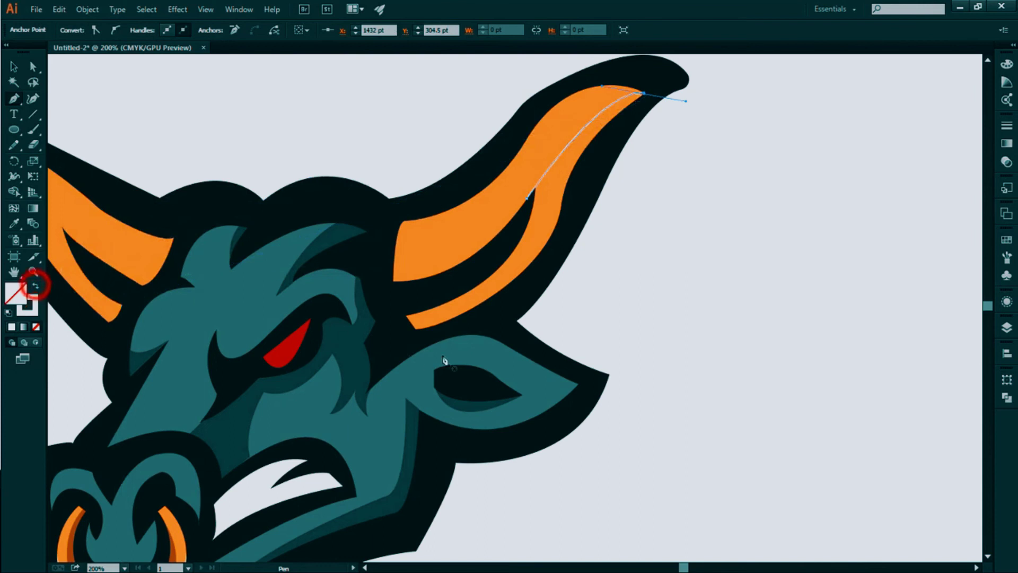
drag(314, 296, 711, 353)
drag(469, 303, 378, 239)
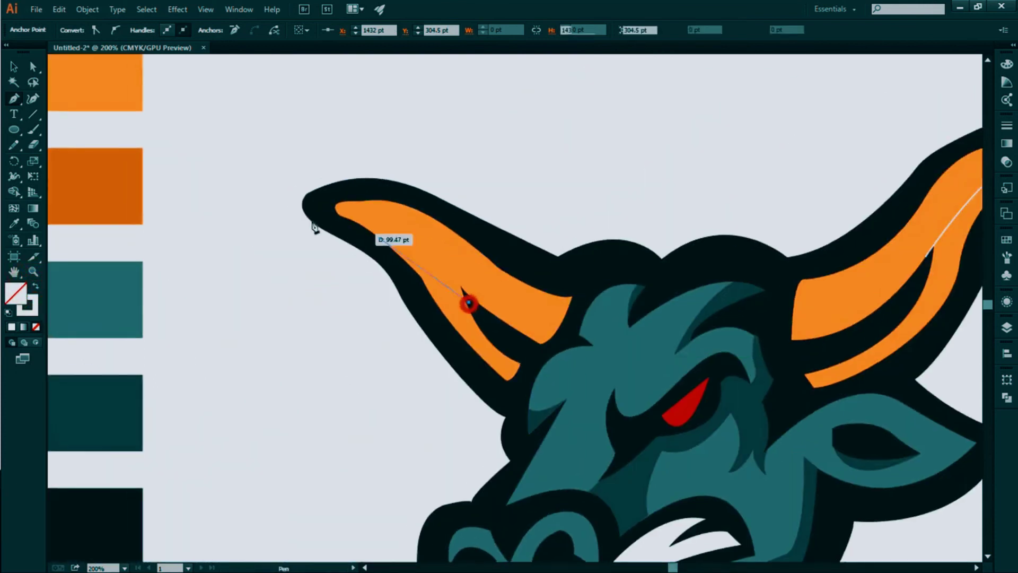
drag(323, 211, 231, 236)
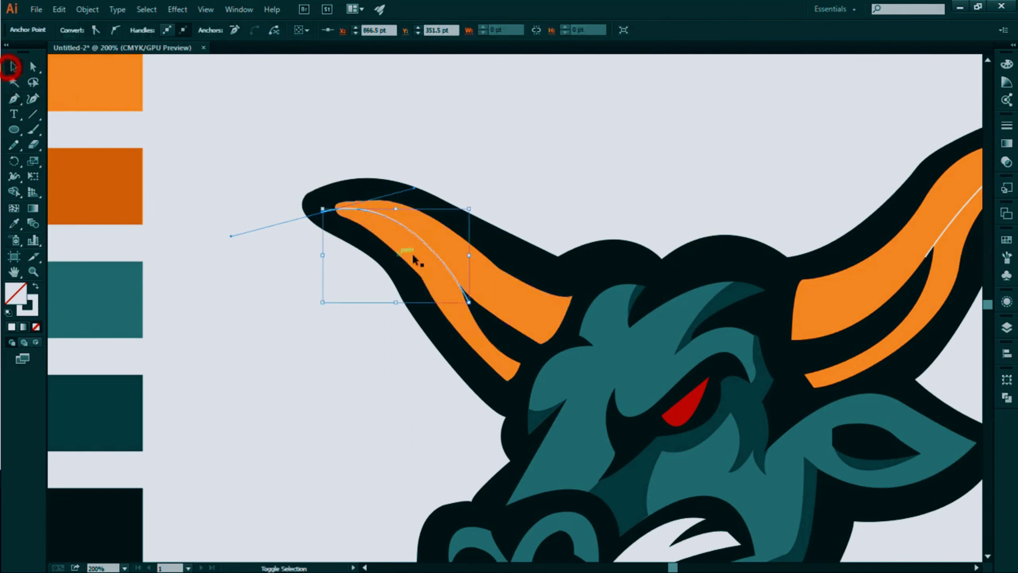
- Merge the lower horn pieces on both horns with Shape Builder
drag(551, 311, 254, 333)
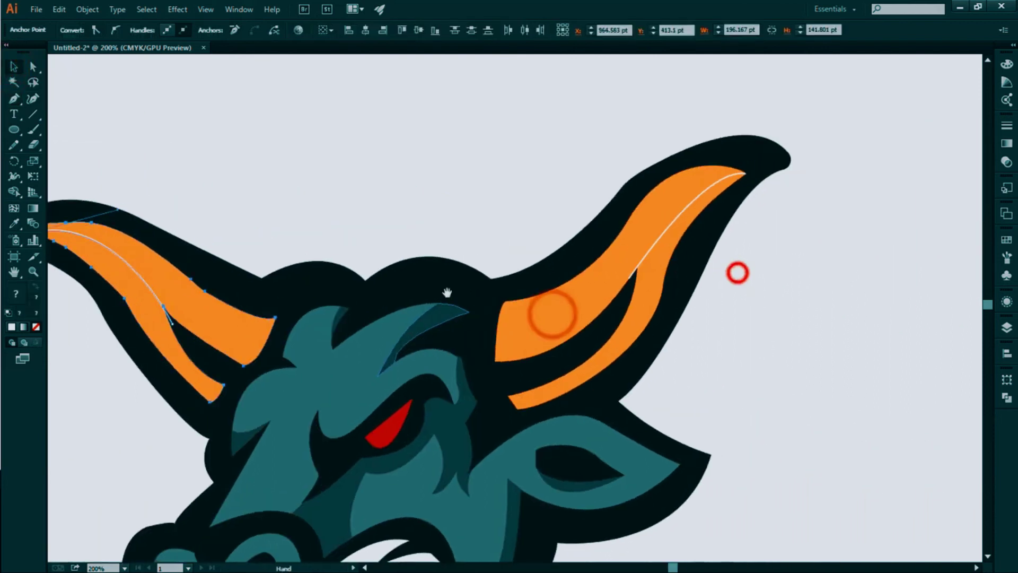
shift+click(656, 243)
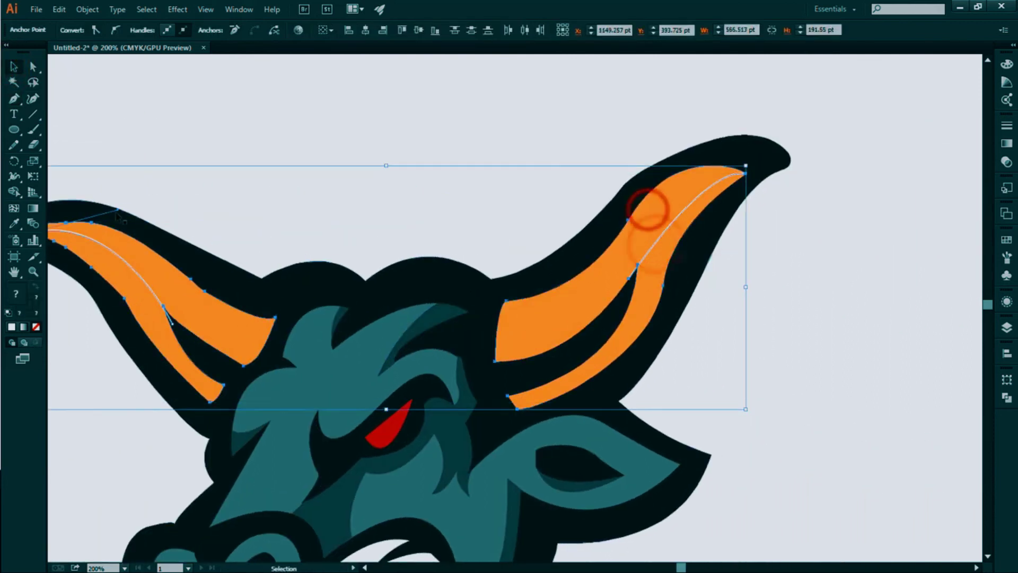
click(15, 191)
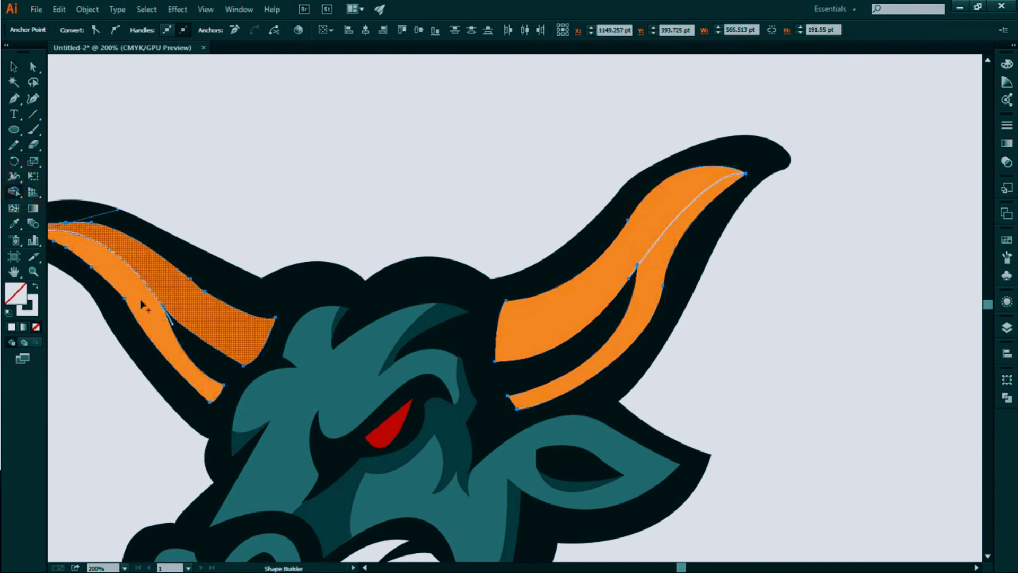
click(142, 305)
click(635, 333)
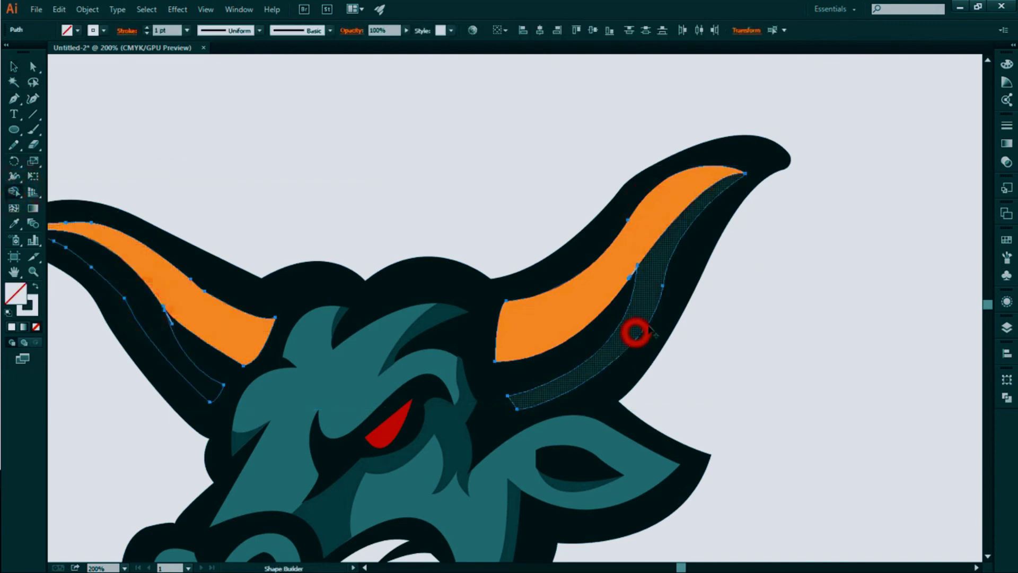
click(865, 313)
- Fill both lower horn strips with the dark orange swatch colour
click(630, 273)
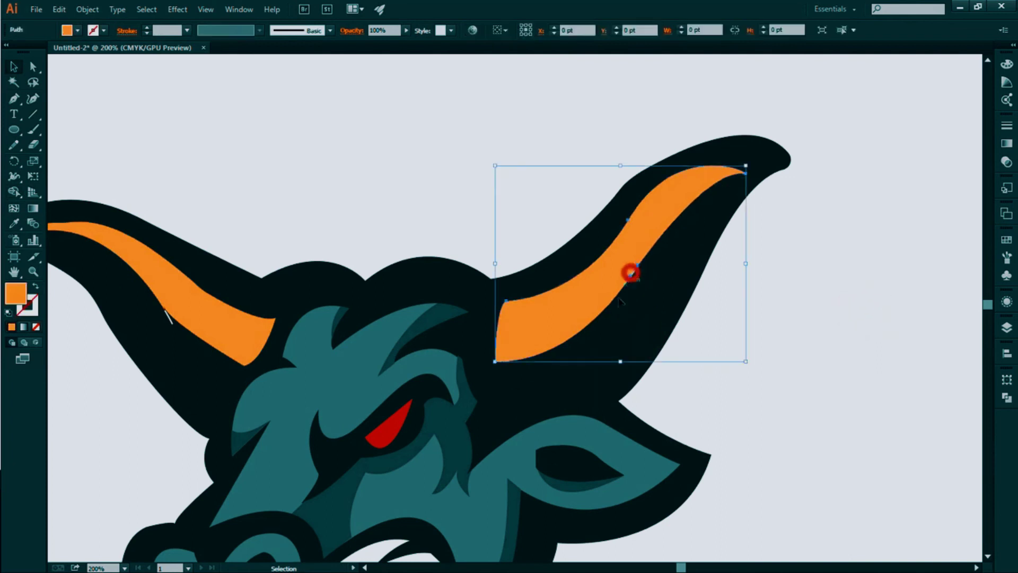
click(775, 272)
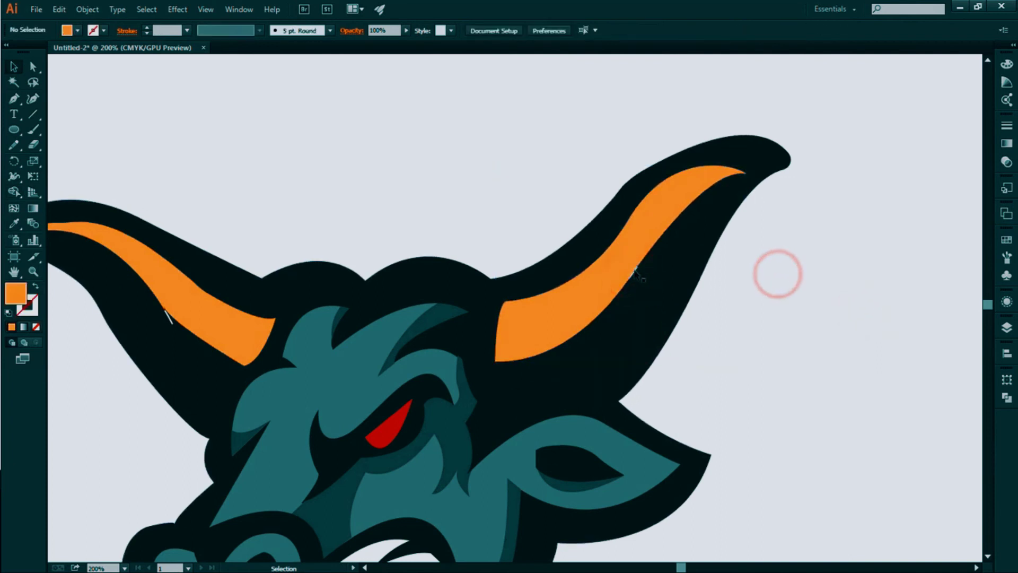
click(166, 313)
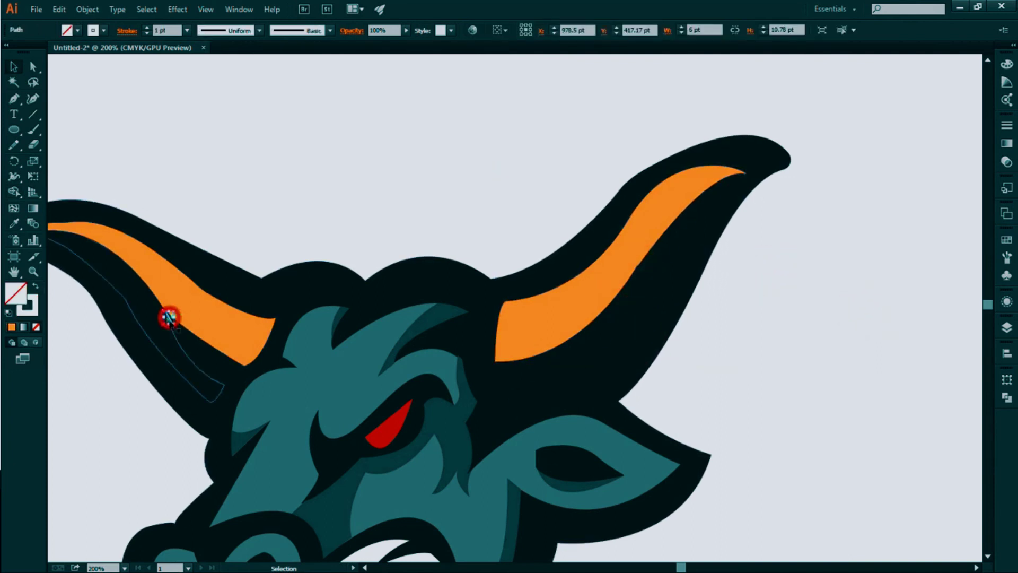
click(166, 361)
shift+click(610, 342)
key(ctrl+1)
key(i)
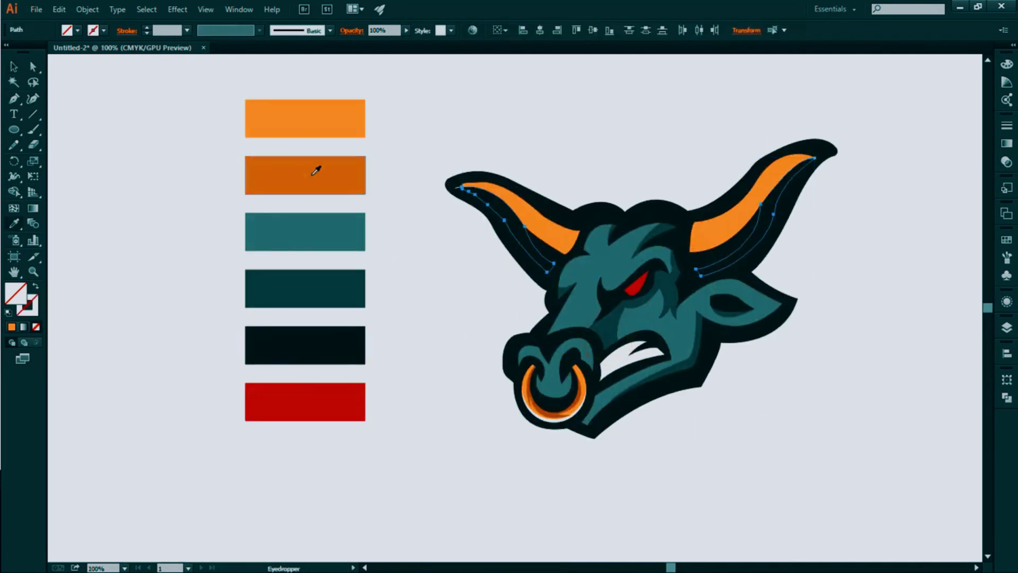
click(316, 169)
- Check the horn strips and select the bull's black outline shape
click(14, 66)
click(474, 121)
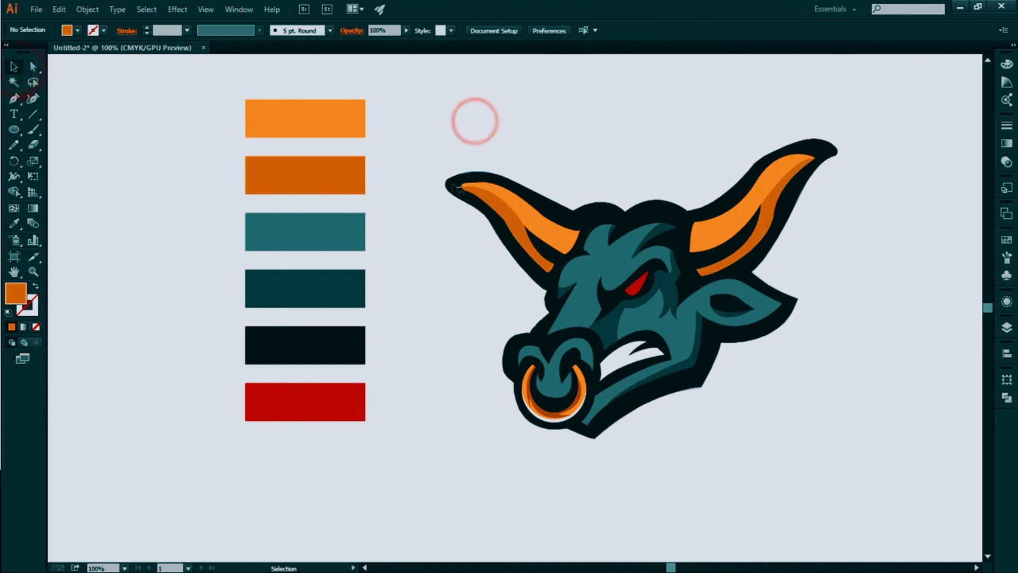
click(457, 186)
click(526, 151)
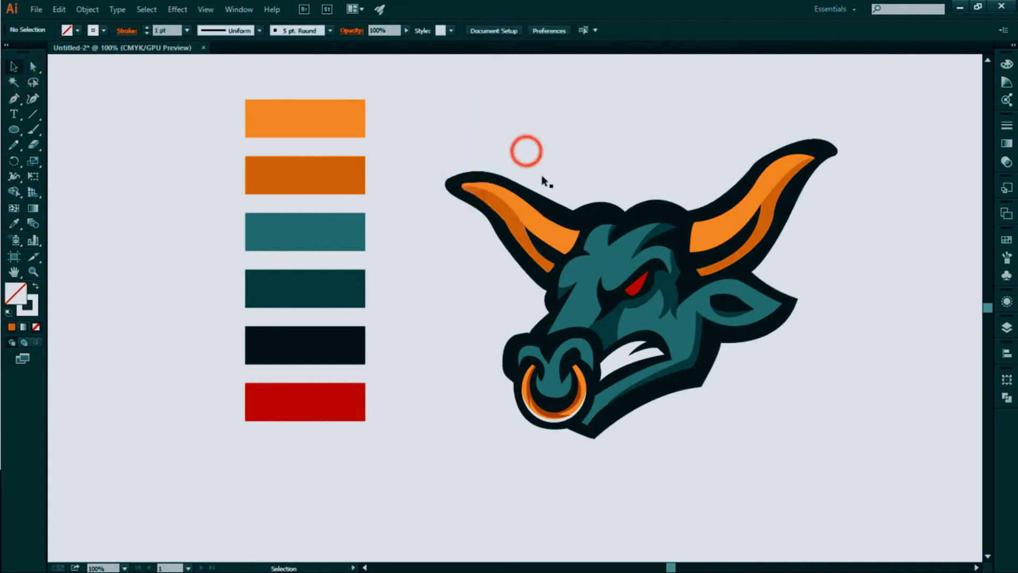
click(519, 265)
- Offset the bull's outline path to create a thicker outer outline
click(87, 10)
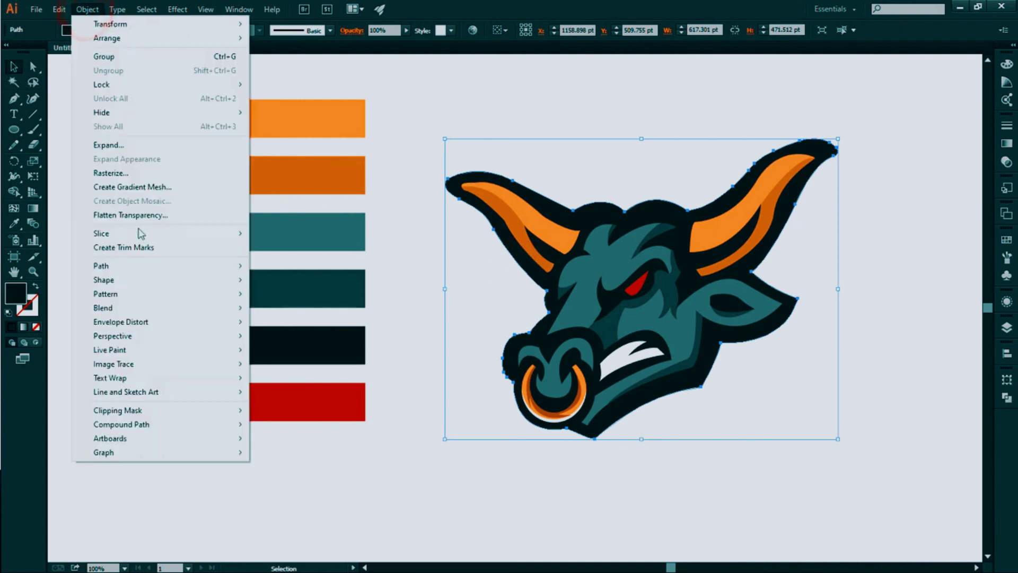
click(159, 270)
click(348, 313)
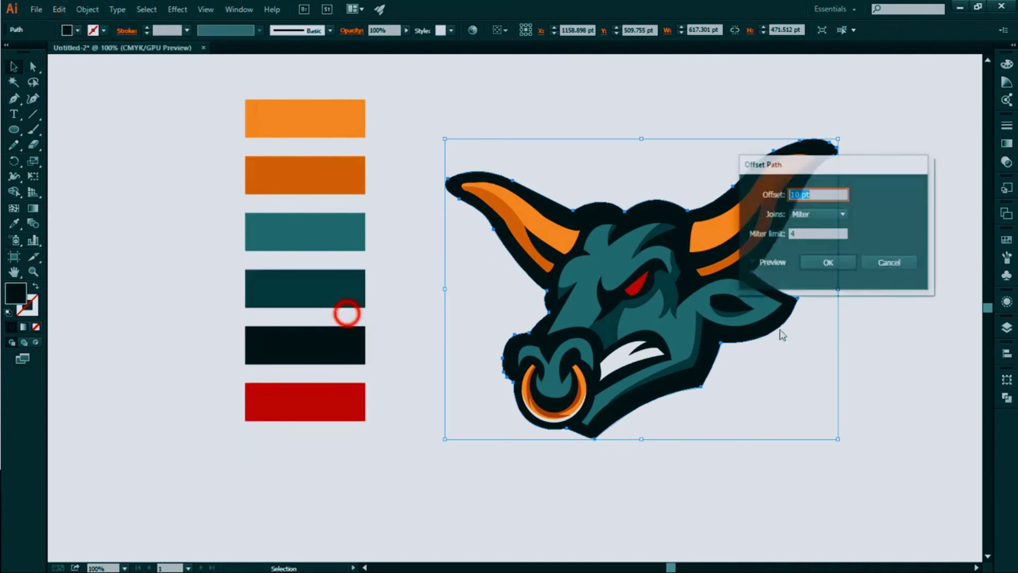
click(753, 263)
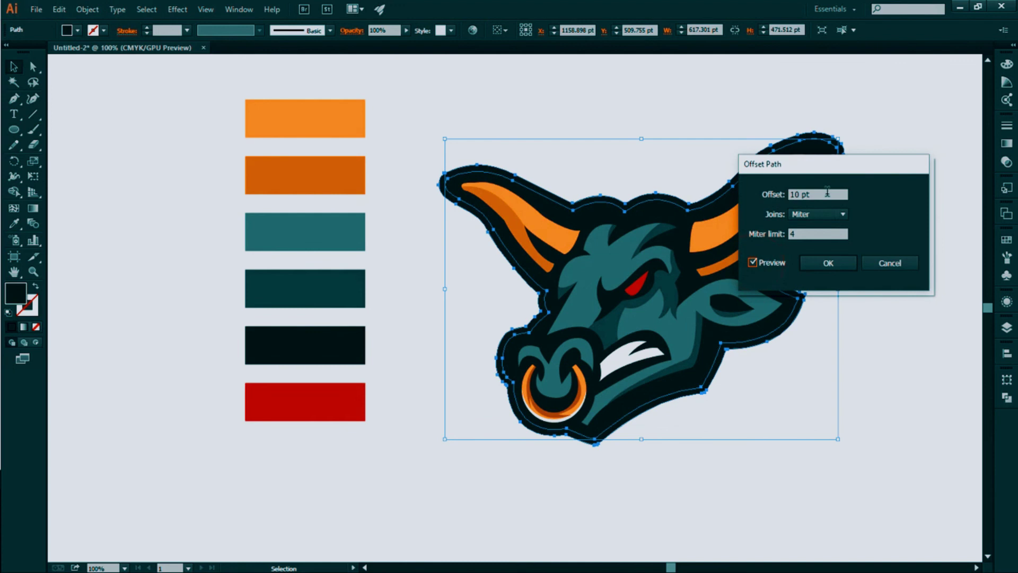
click(828, 263)
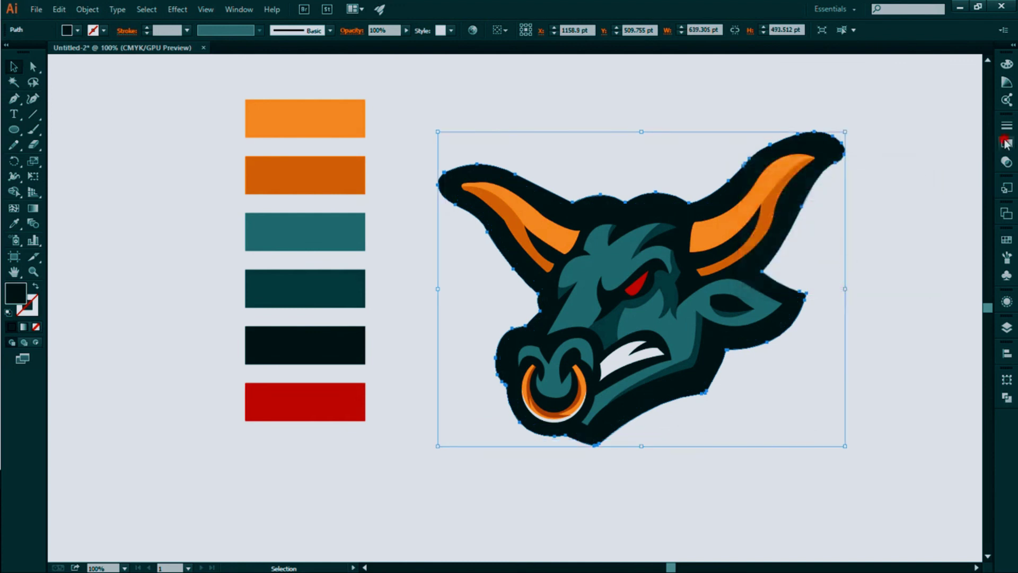
- Fill the offset outline with an orange preset gradient
click(1007, 143)
click(878, 135)
click(825, 190)
click(970, 117)
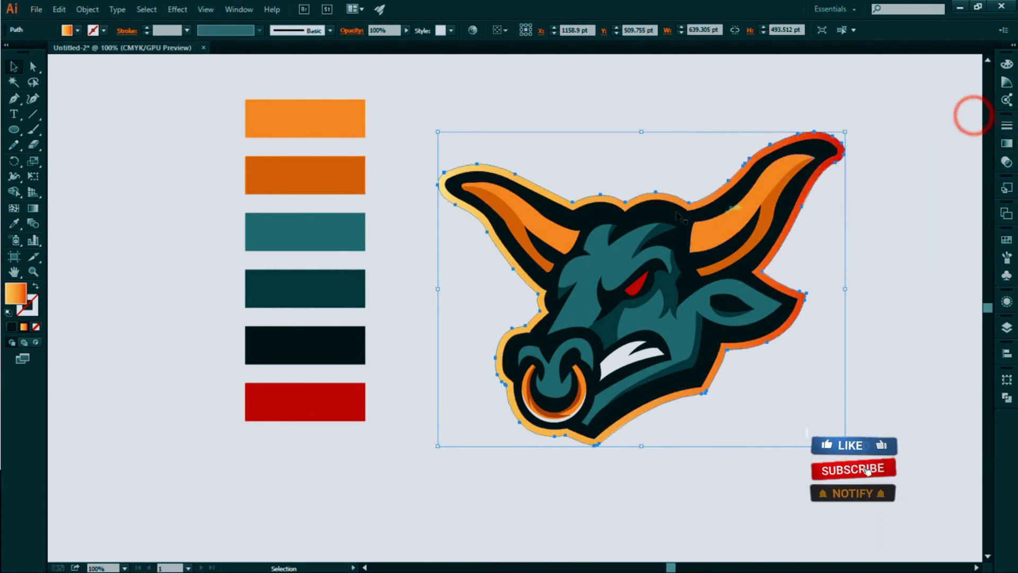
- Run the outline gradient top to bottom so it turns orange-yellow
key(g)
drag(642, 177, 675, 340)
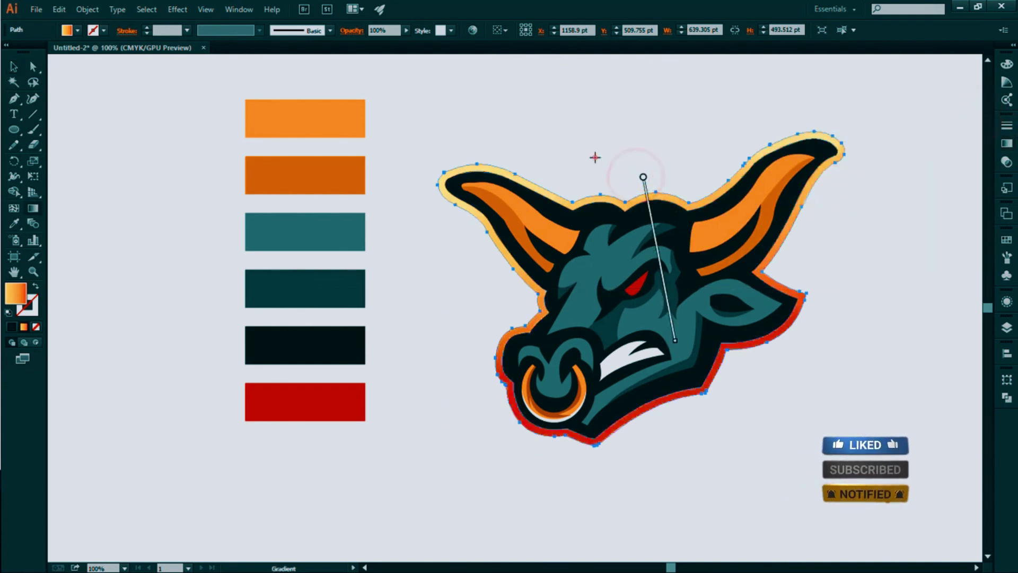
drag(636, 152, 755, 536)
click(14, 68)
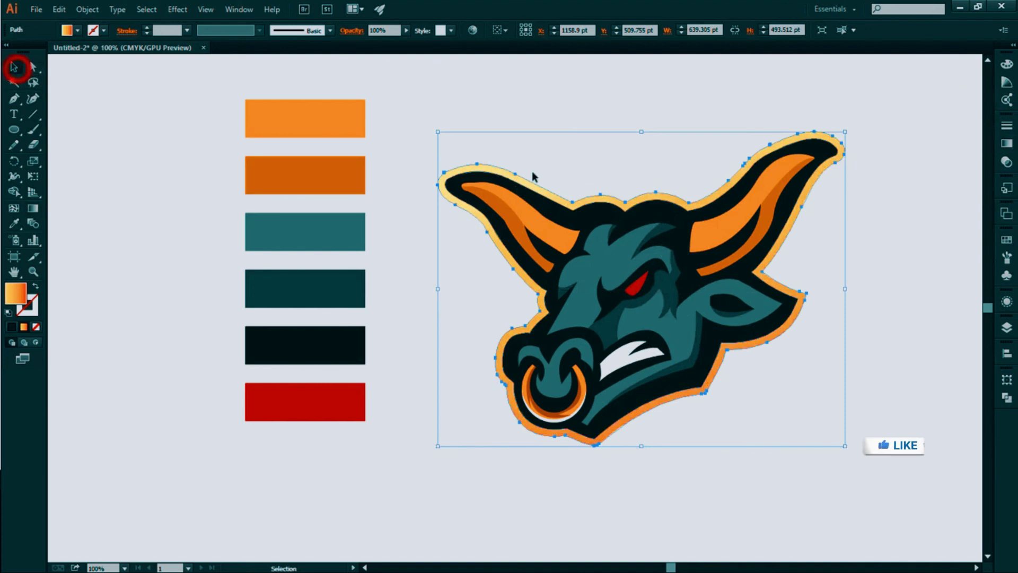
click(548, 148)
- Move the colour bars beside the artboard, centre the bull, and drag in the near-black background bar
drag(218, 79, 359, 418)
click(418, 393)
key(ctrl+minus)
drag(406, 376, 209, 333)
drag(461, 206, 685, 397)
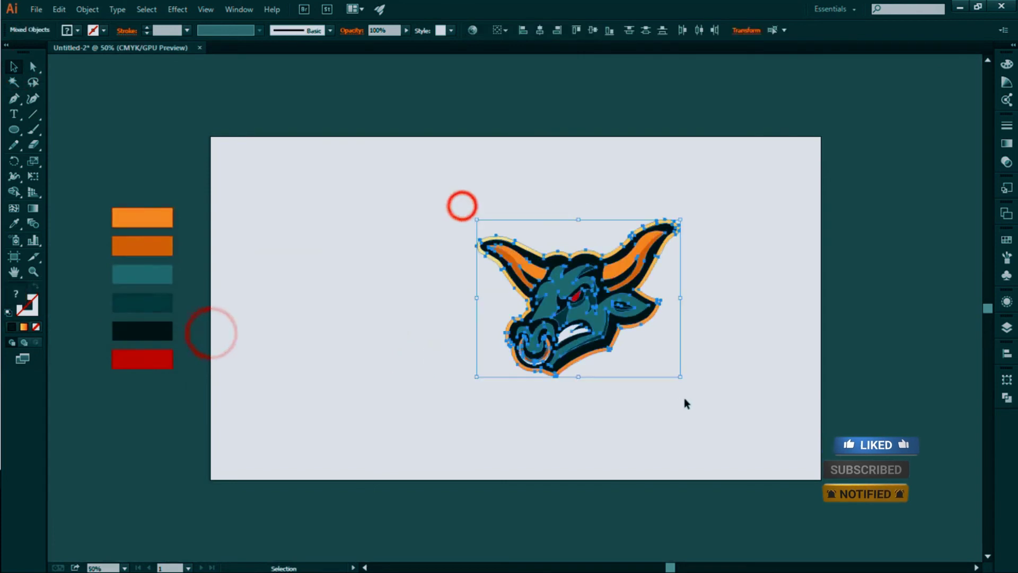
drag(615, 364, 568, 365)
click(563, 395)
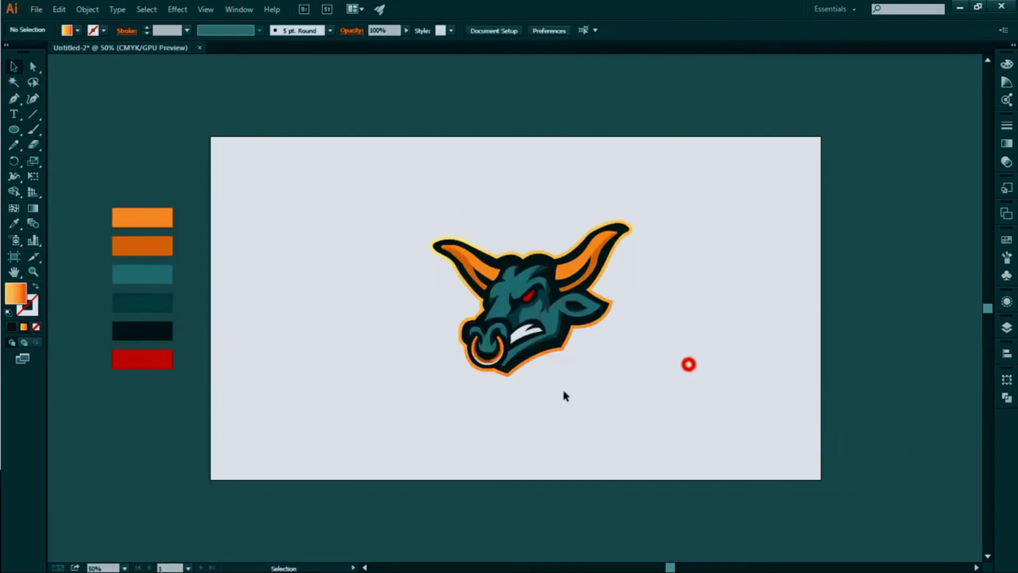
mouse_move(162, 335)
mouse_down()
mouse_move(277, 173)
mouse_move(256, 152)
mouse_move(821, 480)
mouse_up()
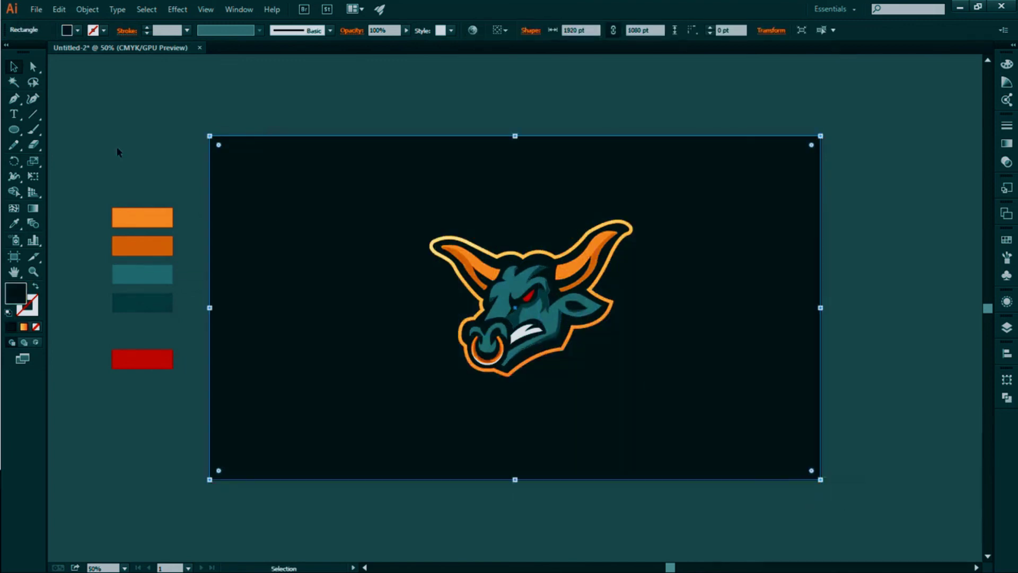
- Enlarge the bull and reposition it centred over the dark background
click(334, 330)
drag(642, 383, 637, 379)
drag(561, 337, 639, 424)
click(628, 325)
click(497, 344)
drag(497, 345, 492, 332)
click(395, 216)
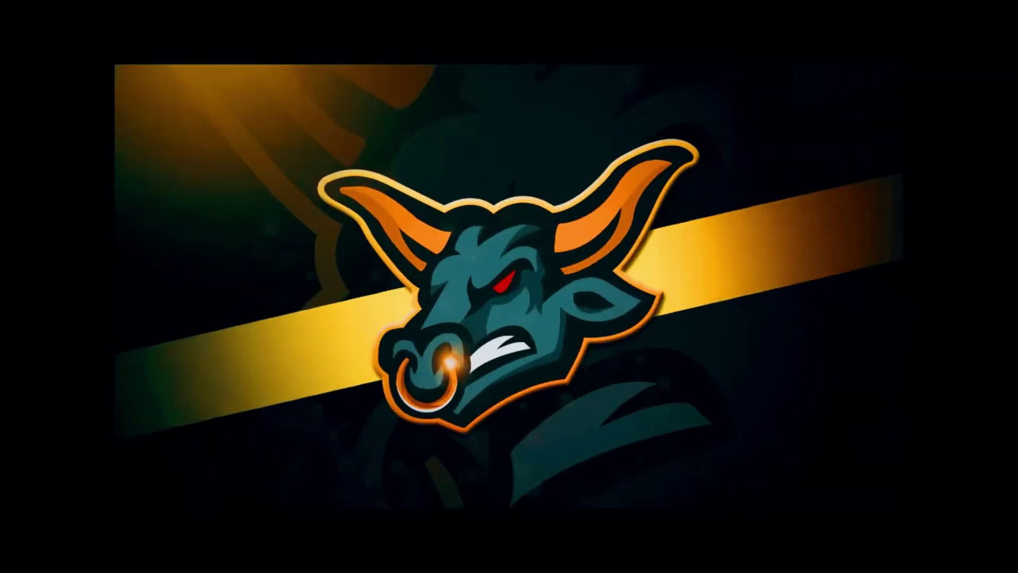